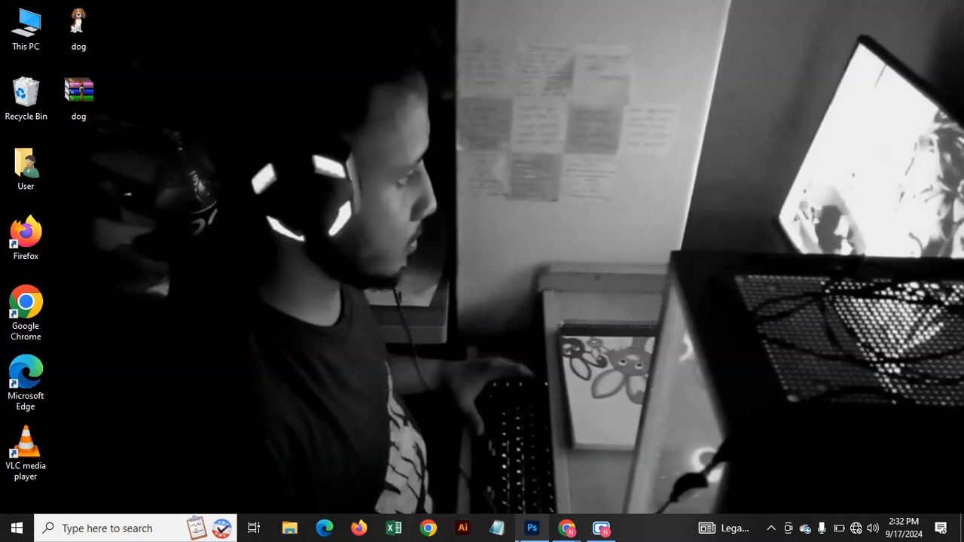
Bring Photoshop with R.jpg to the front and pick the Healing Brush Tool from the toolbar flyout.
click(537, 470)
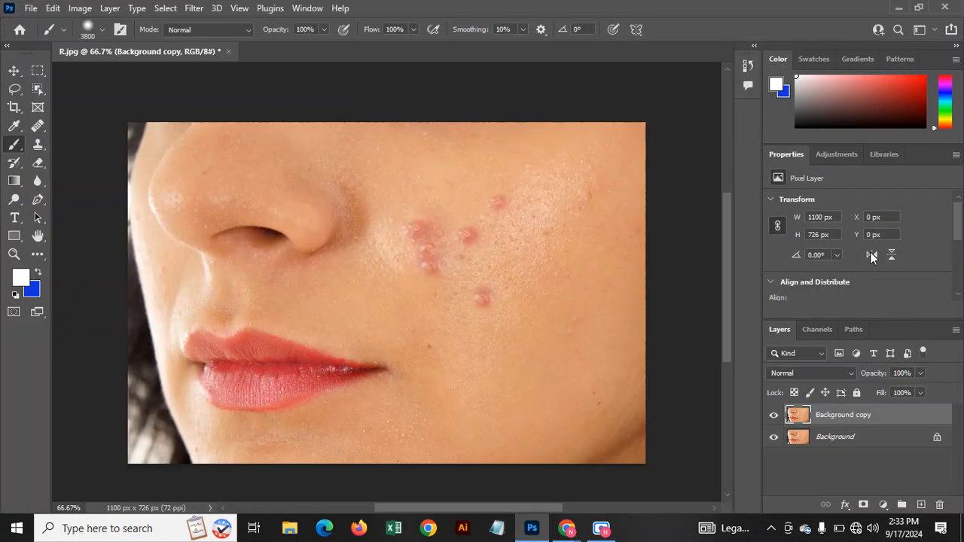
right_click(854, 422)
click(454, 283)
click(33, 131)
Settle on the healing brush, frame the cheek at 100% zoom, and set brush size to 60.
click(95, 141)
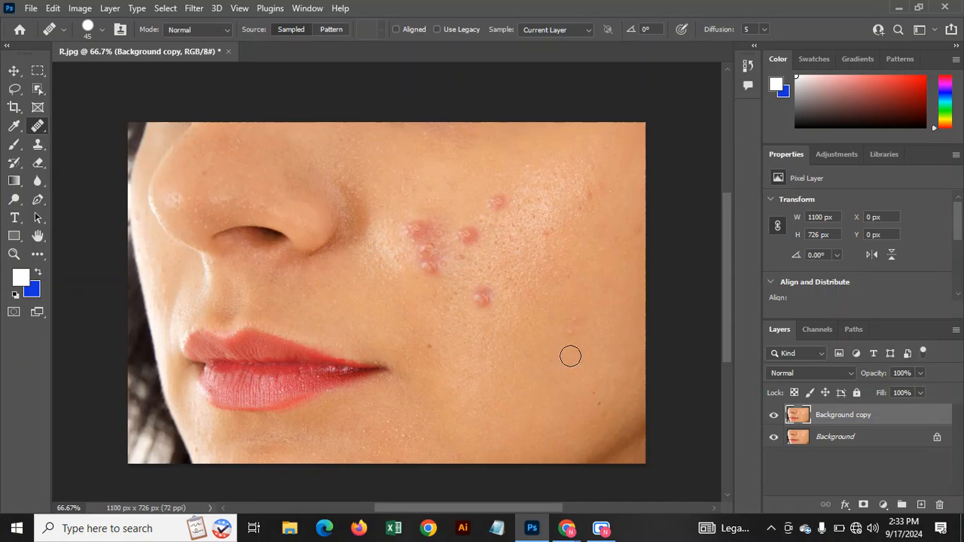
key(ctrl+plus)
key(ctrl+plus)
drag(570, 365, 346, 399)
key(ctrl+minus)
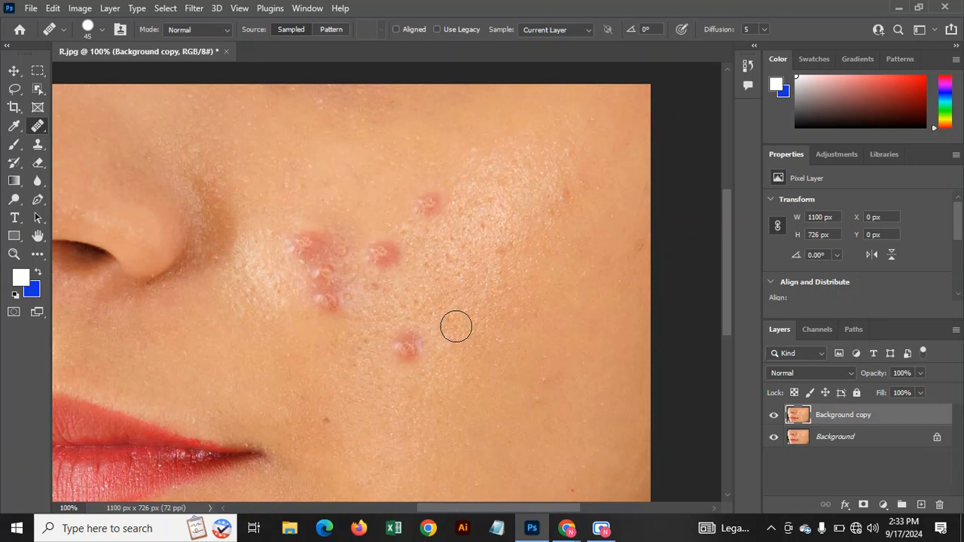
key(bracketright)
key(bracketright)
key(bracketright)
key(bracketleft)
key(bracketright)
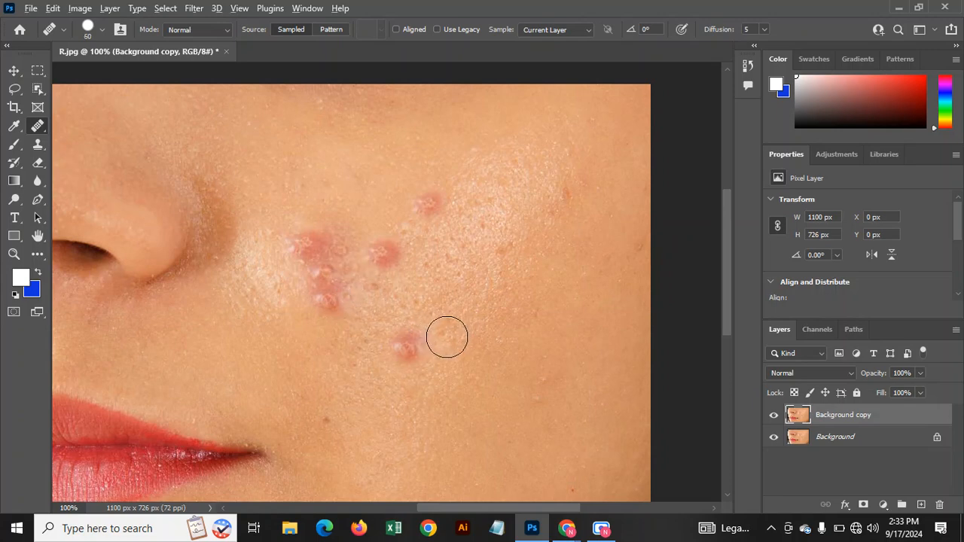
Heal the three red and pink pimples on the cheek.
click(407, 346)
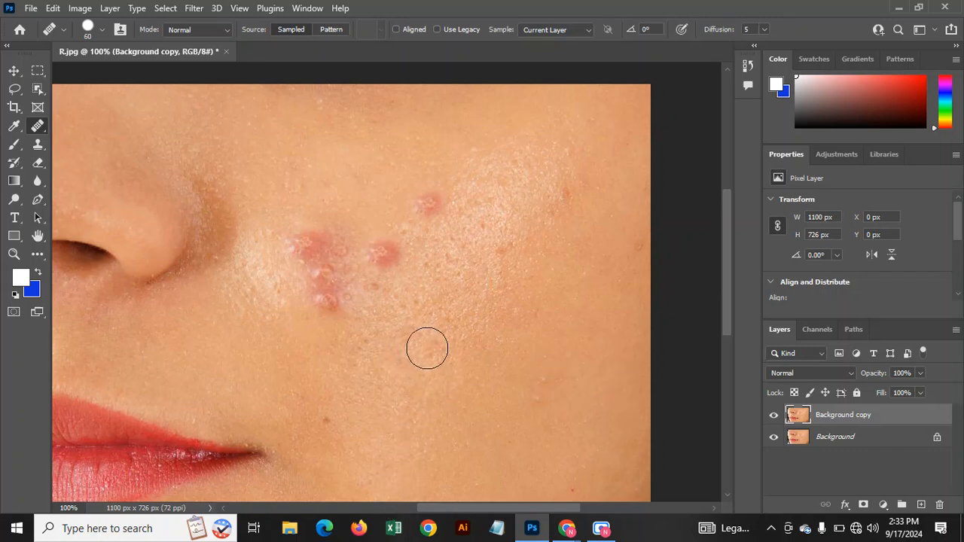
scroll(427, 339, up, 1)
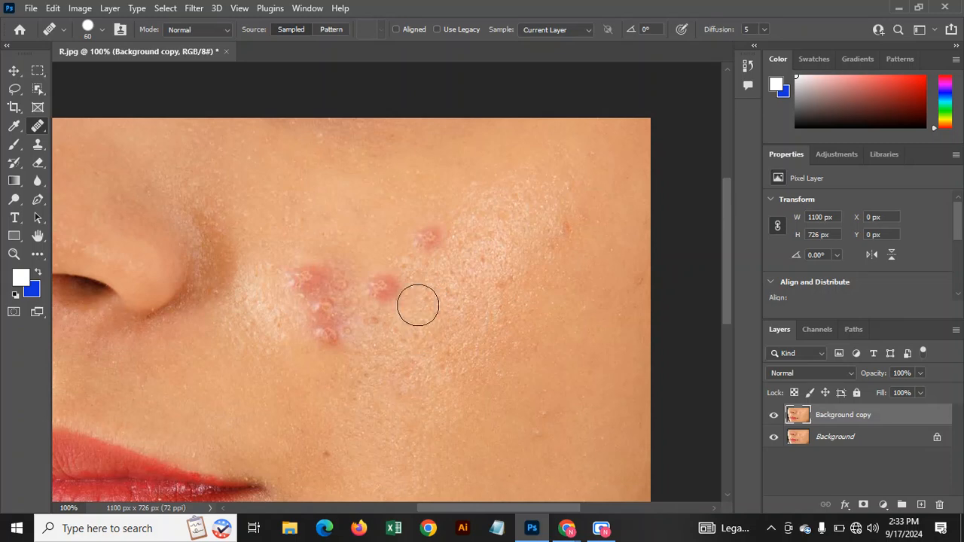
click(381, 286)
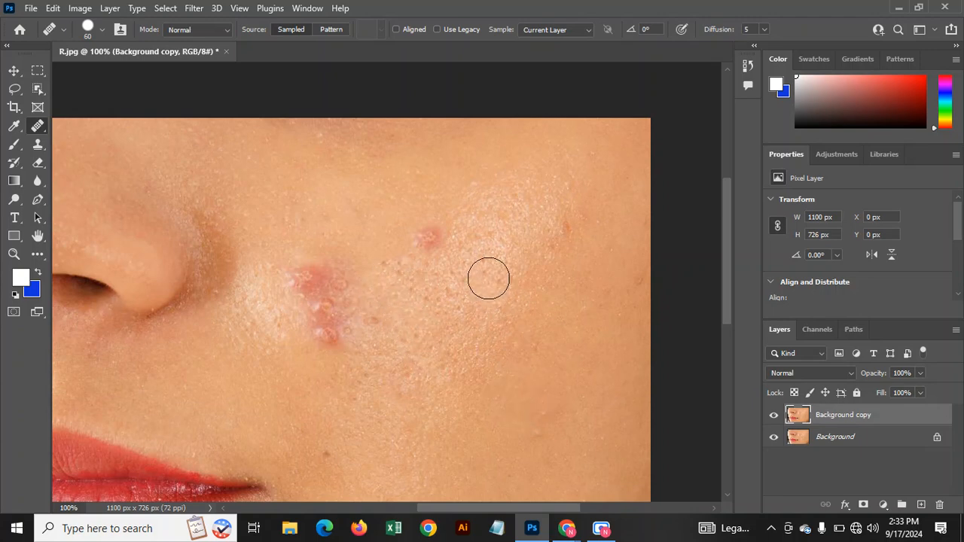
scroll(461, 249, up, 1)
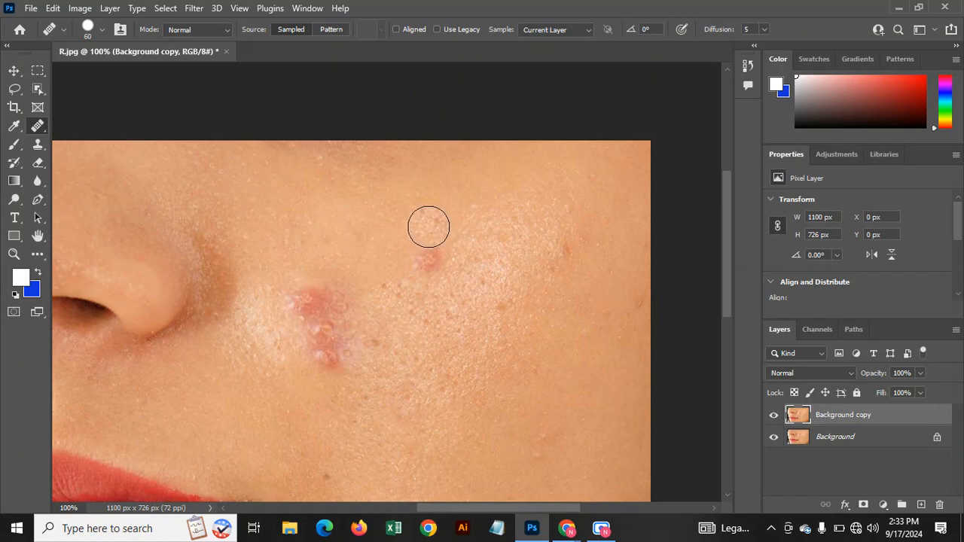
click(427, 254)
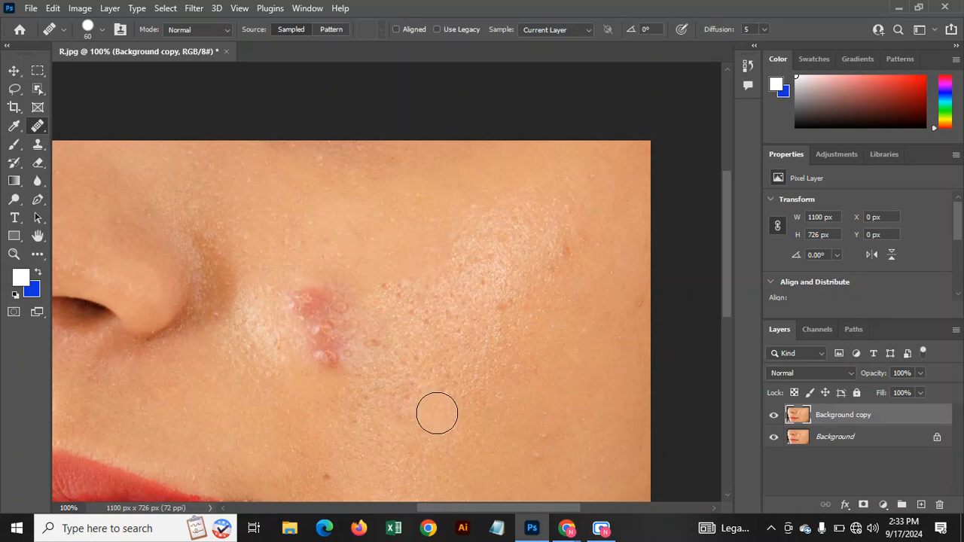
Heal the pink blemish cluster on the cheek until no pink remains.
scroll(437, 409, down, 1)
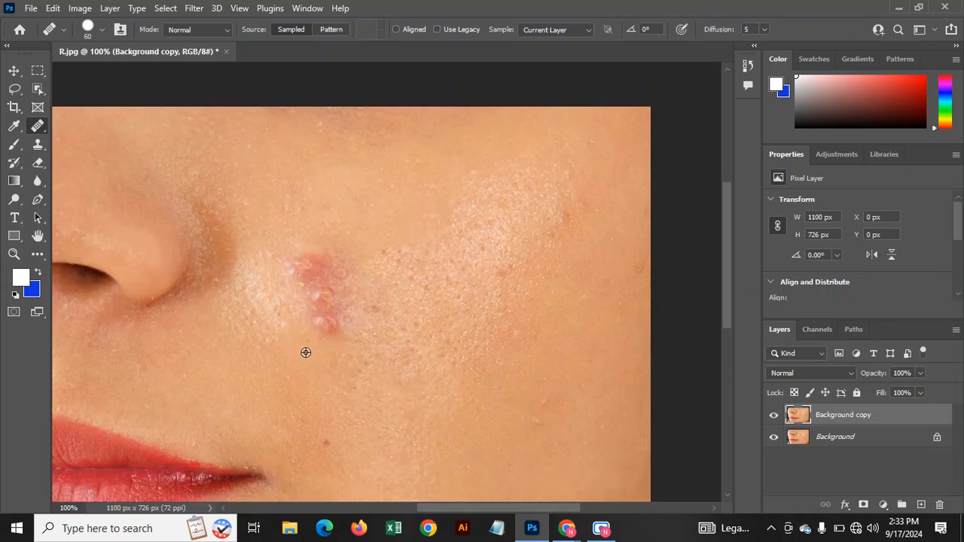
click(331, 328)
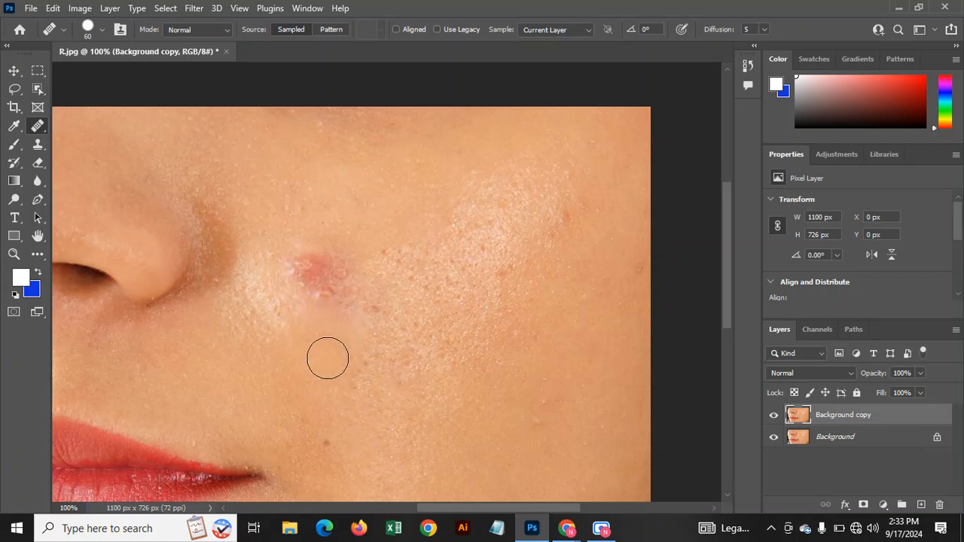
scroll(335, 324, up, 1)
click(328, 319)
click(354, 332)
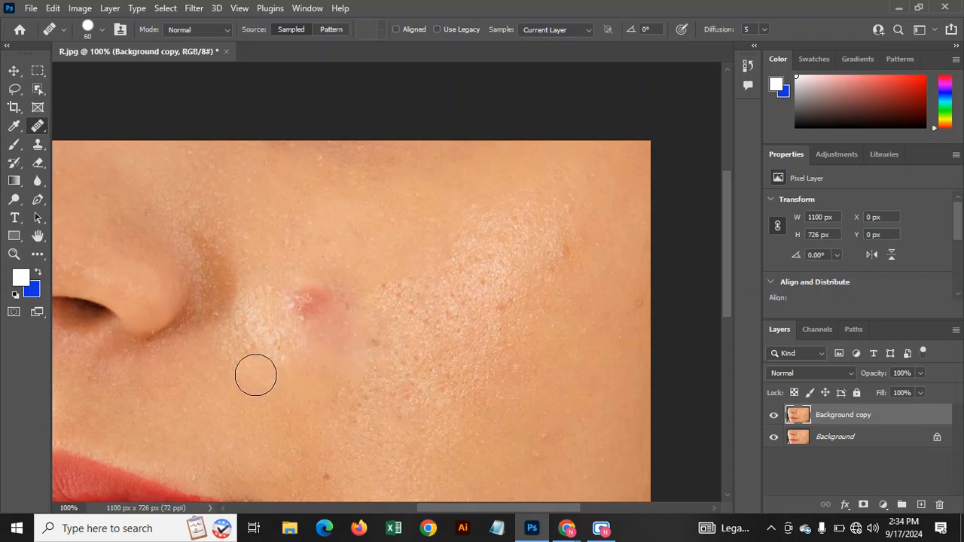
click(306, 297)
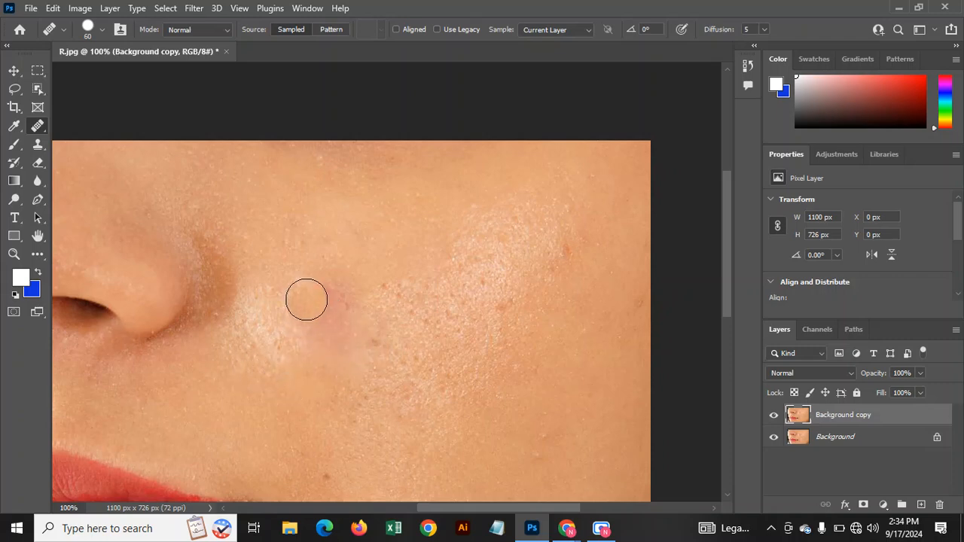
click(312, 319)
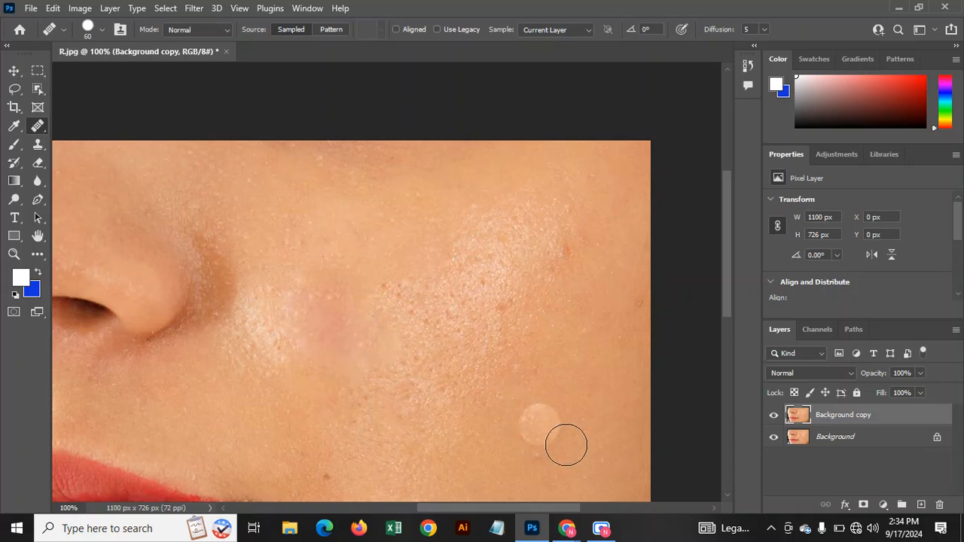
Heal the spot on the lower right cheek and the small dark spot, then zoom out to the whole face.
scroll(579, 422, down, 2)
click(590, 401)
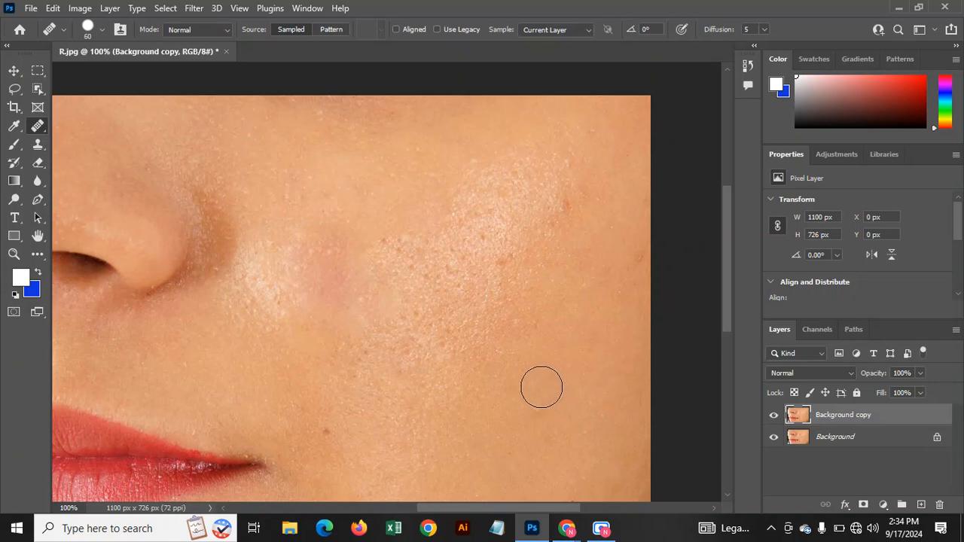
scroll(565, 395, up, 2)
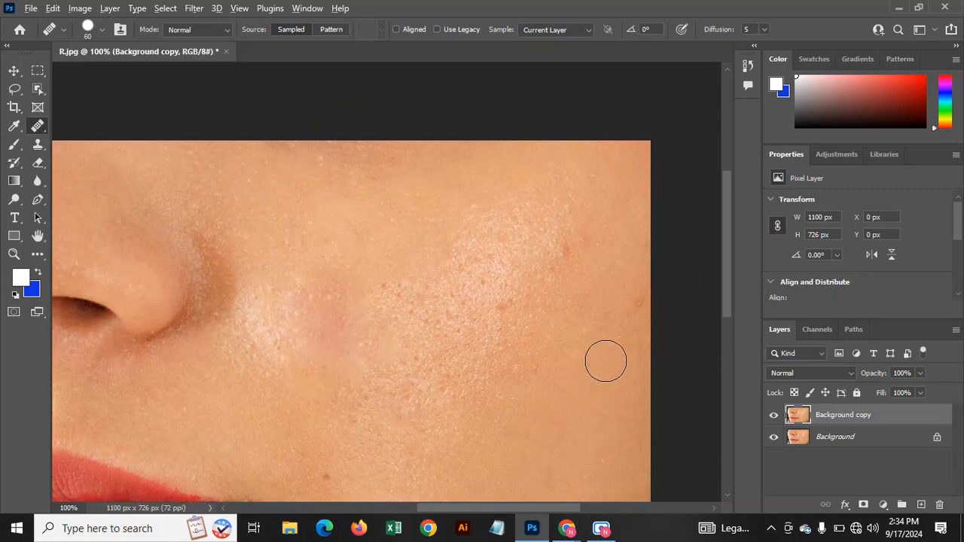
scroll(588, 369, up, 1)
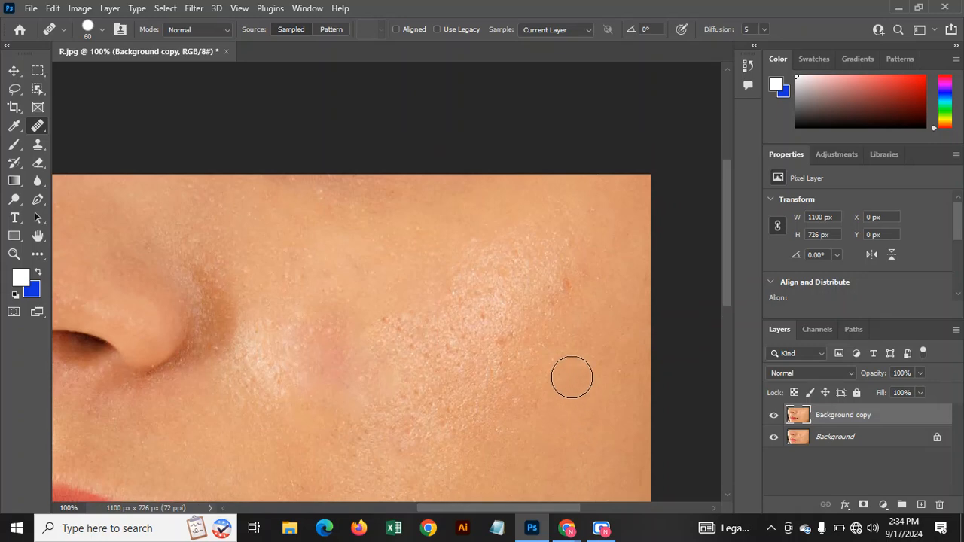
scroll(592, 347, down, 1)
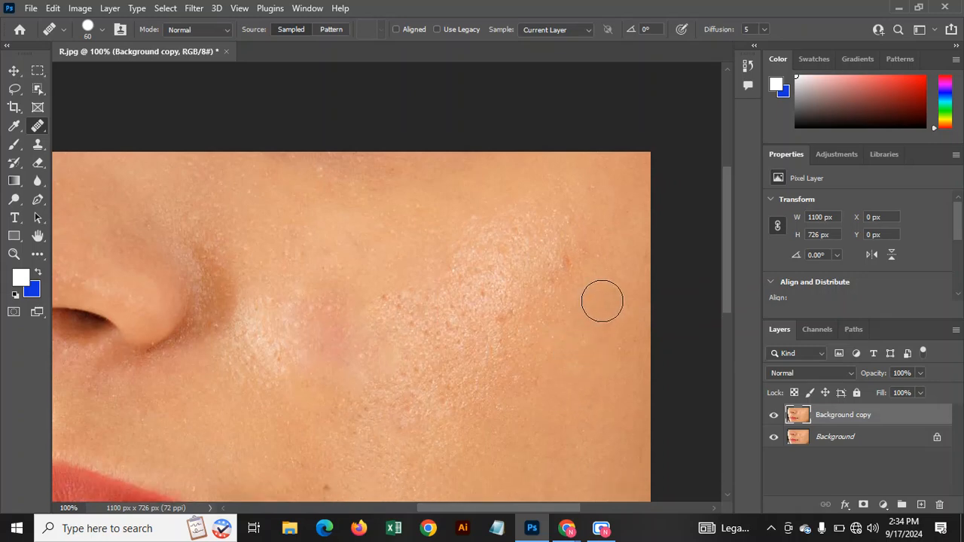
click(569, 259)
scroll(544, 396, down, 7)
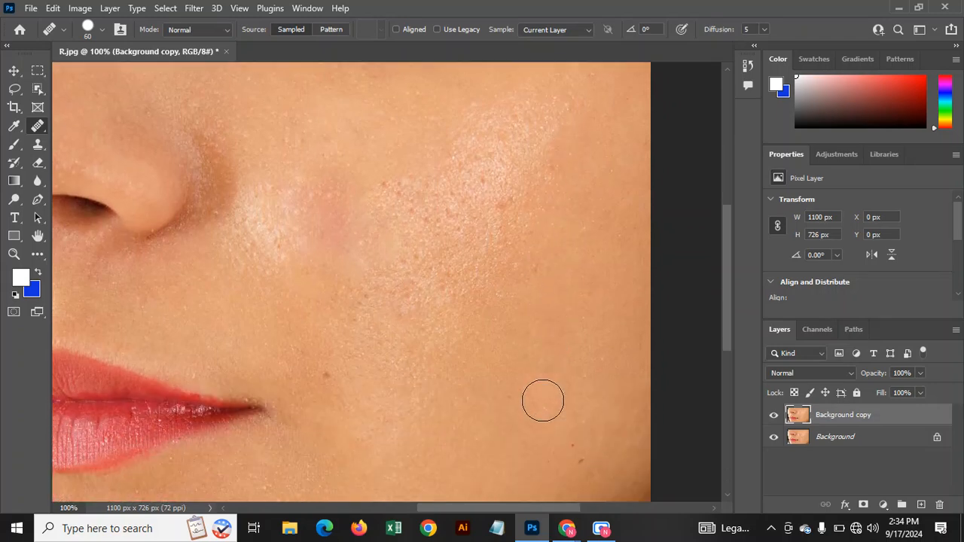
scroll(545, 407, up, 1)
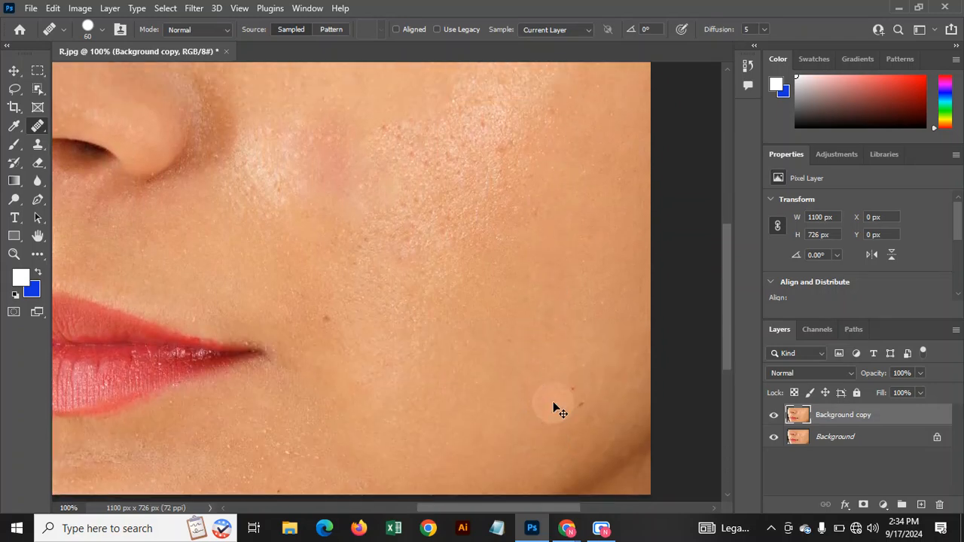
key(ctrl+minus)
scroll(545, 381, up, 1)
Duplicate Background copy as Background copy 2, convert it to a smart object, and blend it in Vivid Light.
drag(400, 312, 482, 303)
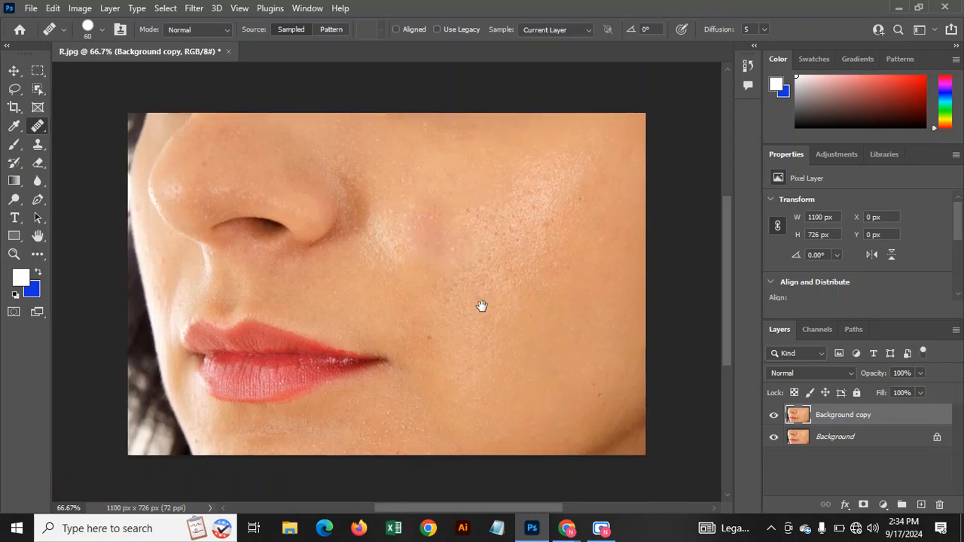
drag(905, 418, 919, 502)
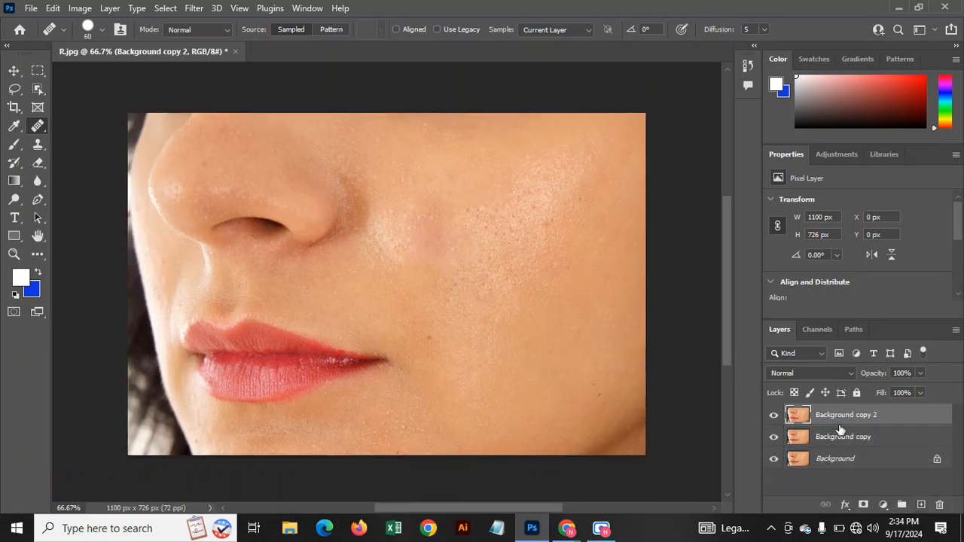
right_click(892, 418)
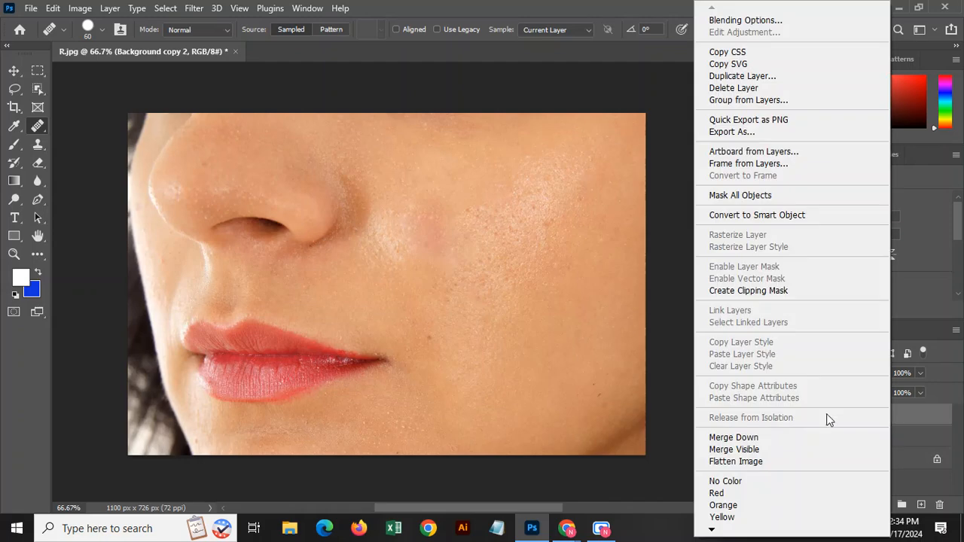
click(792, 216)
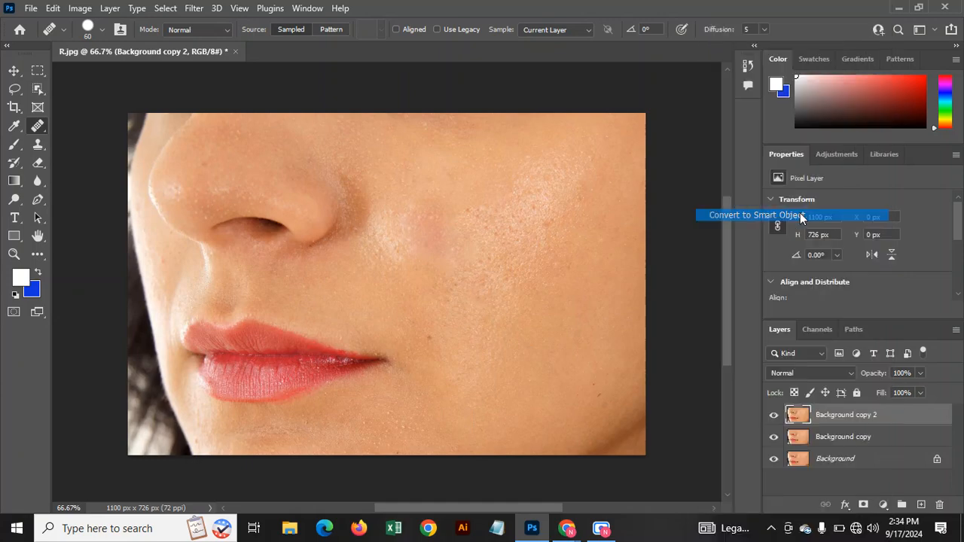
click(812, 372)
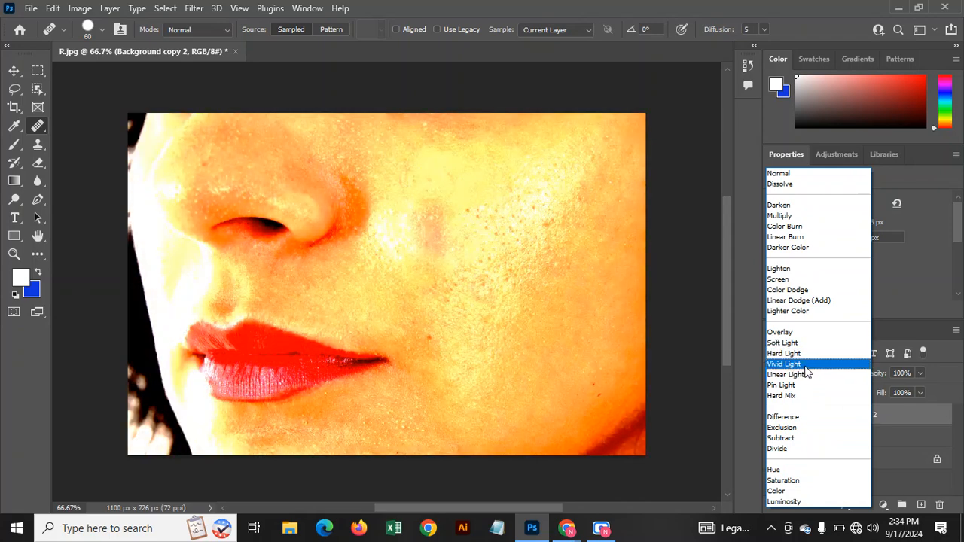
click(804, 366)
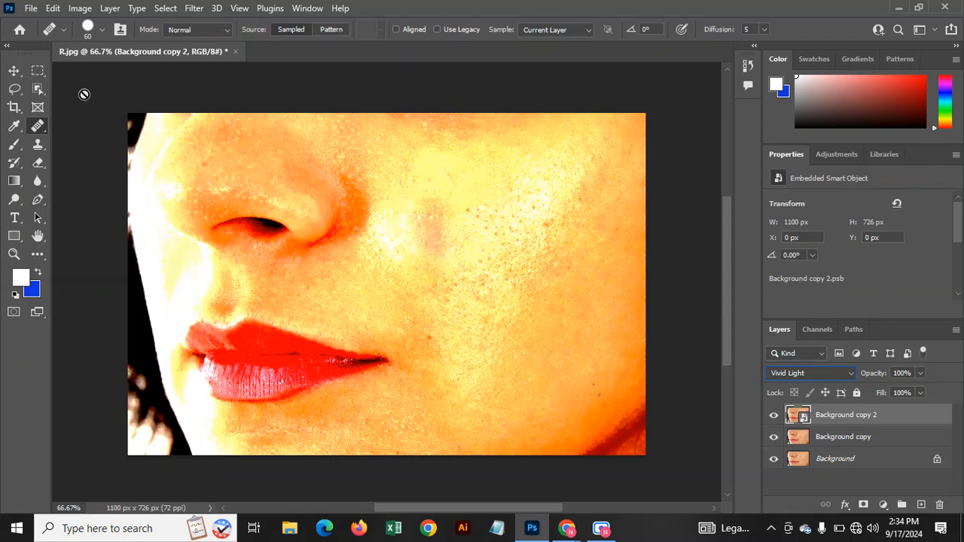
Invert Background copy 2 with Ctrl+I, adding an Invert smart filter that turns the canvas grey.
click(81, 9)
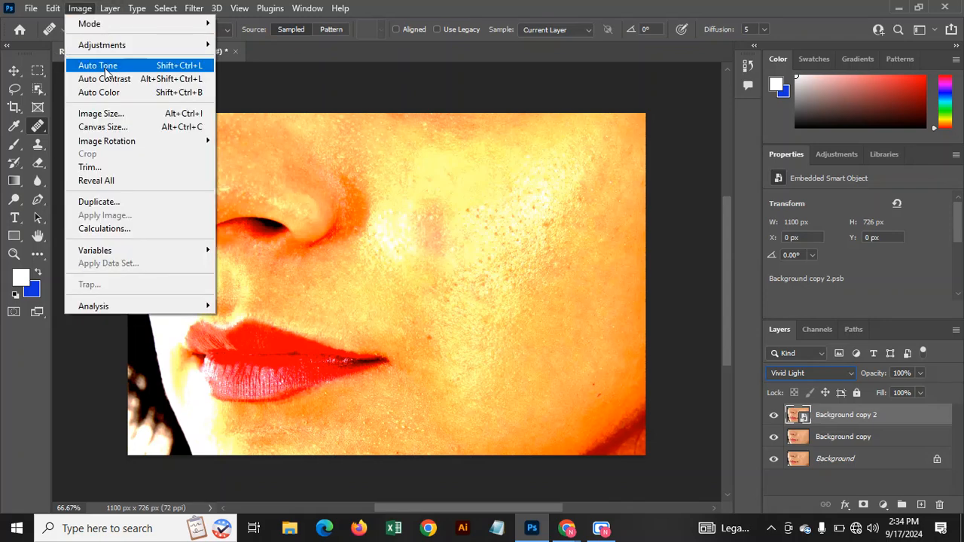
mouse_move(107, 49)
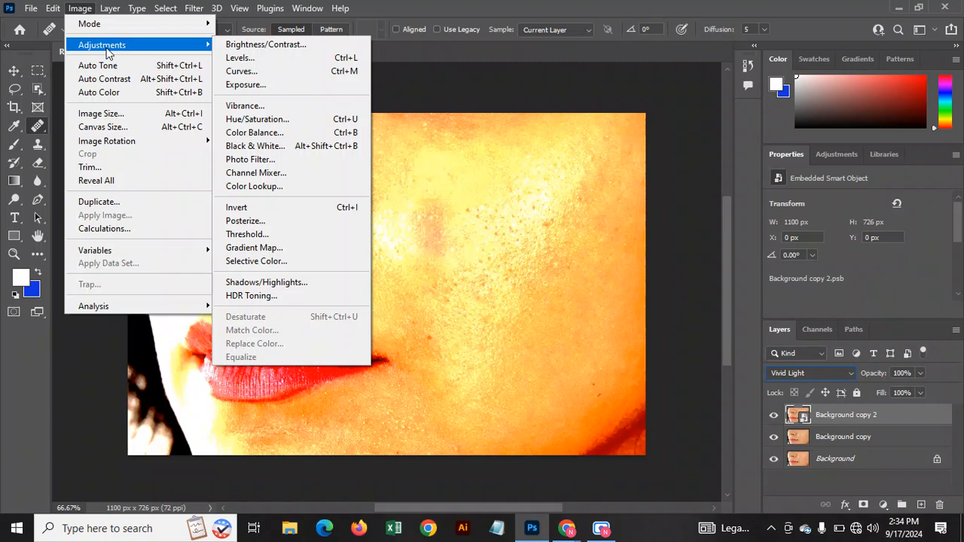
click(667, 346)
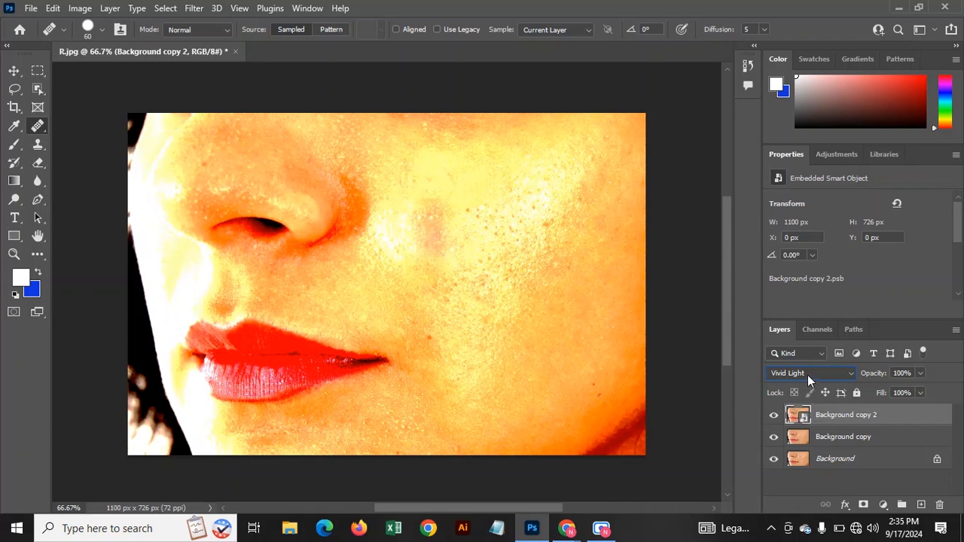
key(ctrl+i)
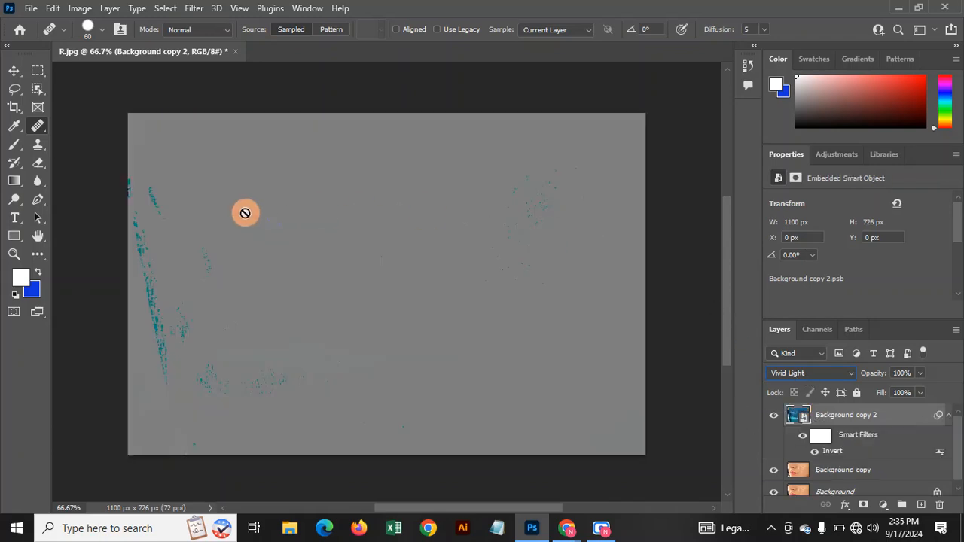
Apply a High Pass smart filter with a 7.2-pixel radius to Background copy 2.
click(194, 9)
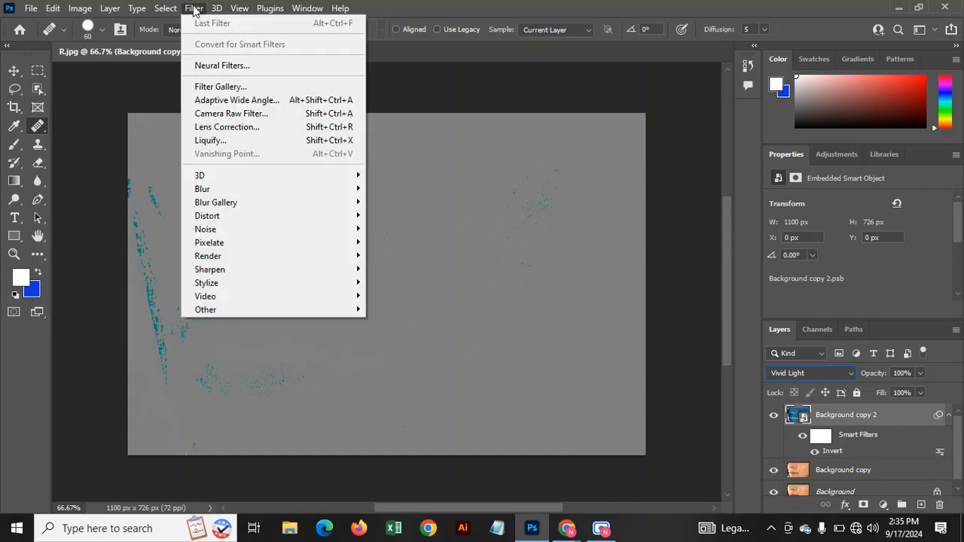
mouse_move(209, 311)
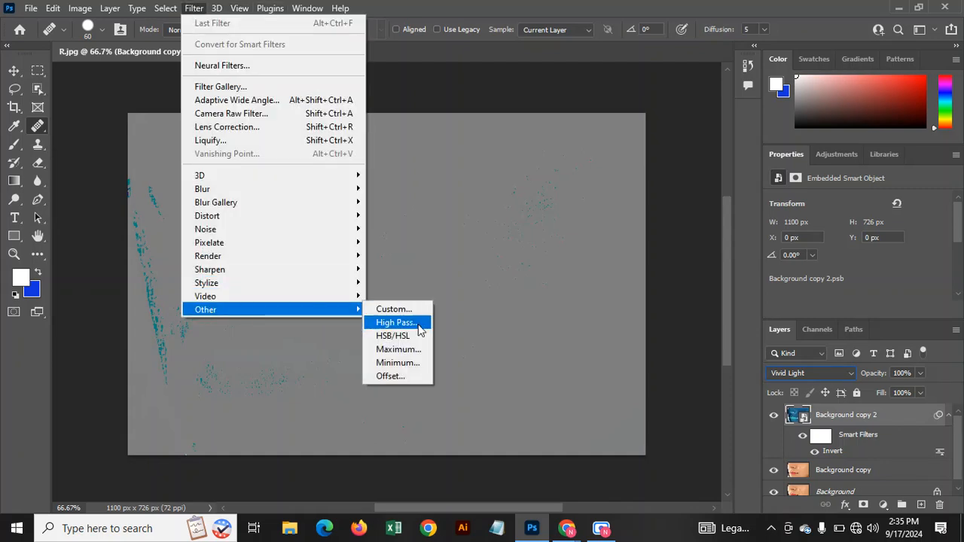
click(403, 323)
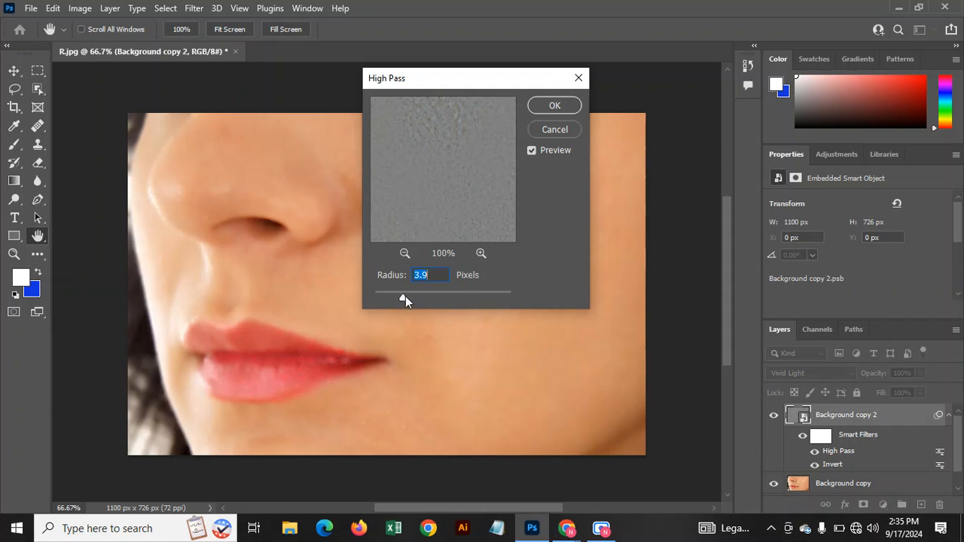
drag(414, 293, 416, 293)
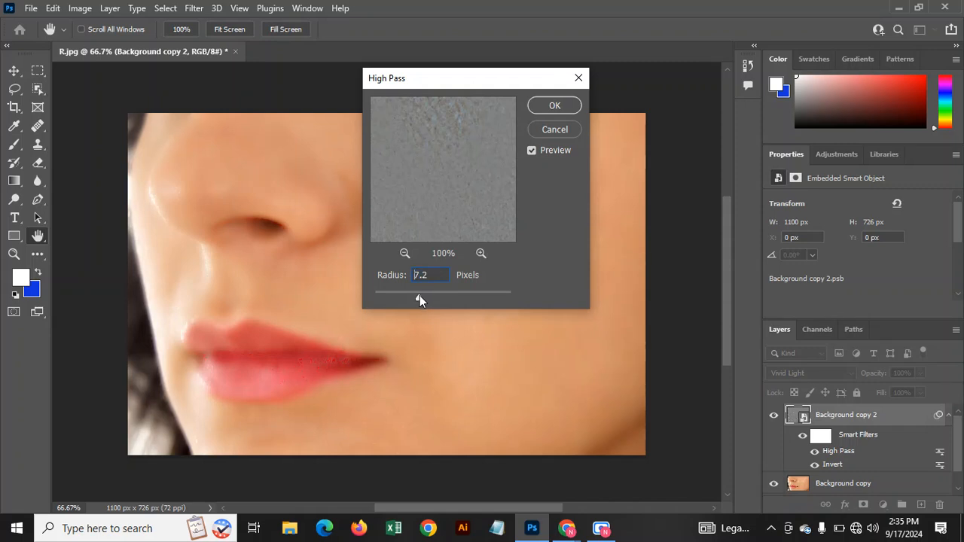
click(554, 104)
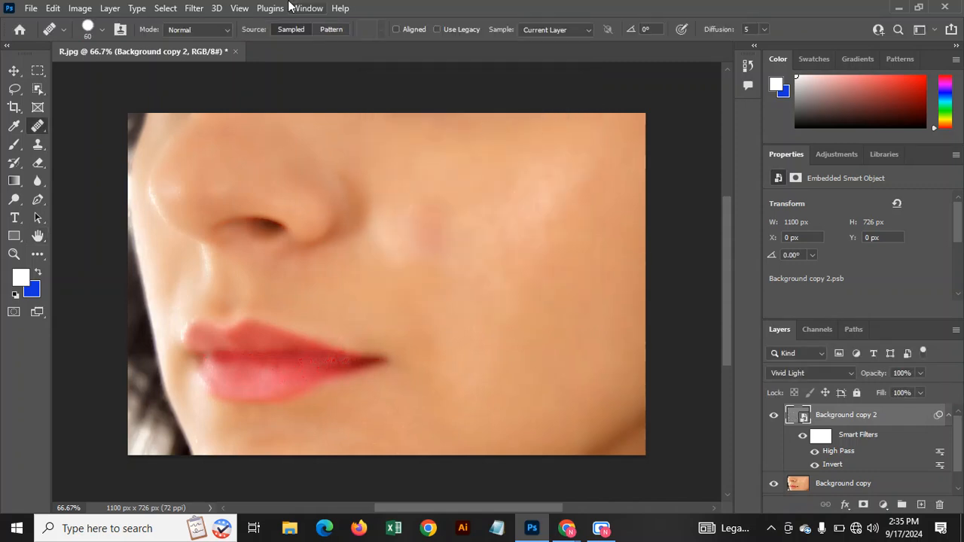
click(193, 9)
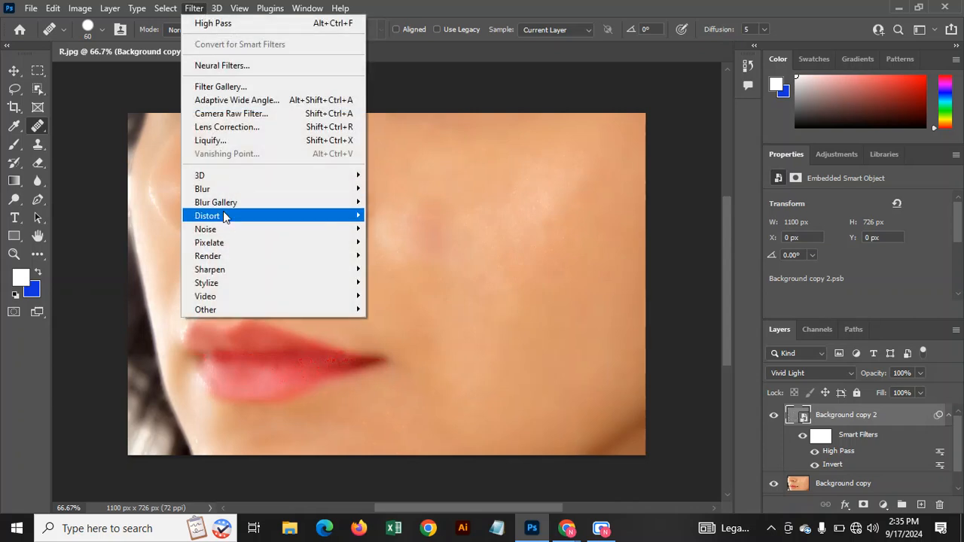
Add a Gaussian Blur smart filter with a 2.2-pixel radius to Background copy 2.
mouse_move(218, 189)
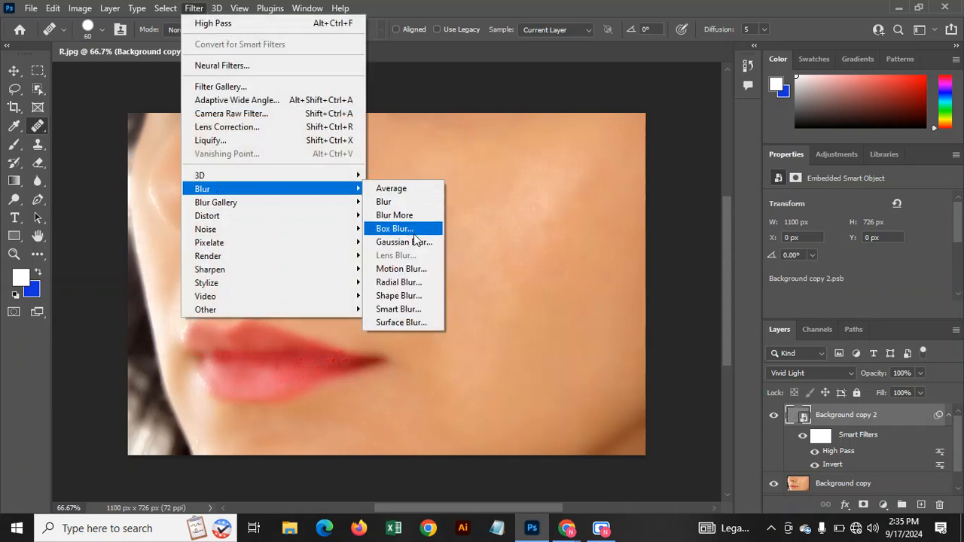
click(411, 243)
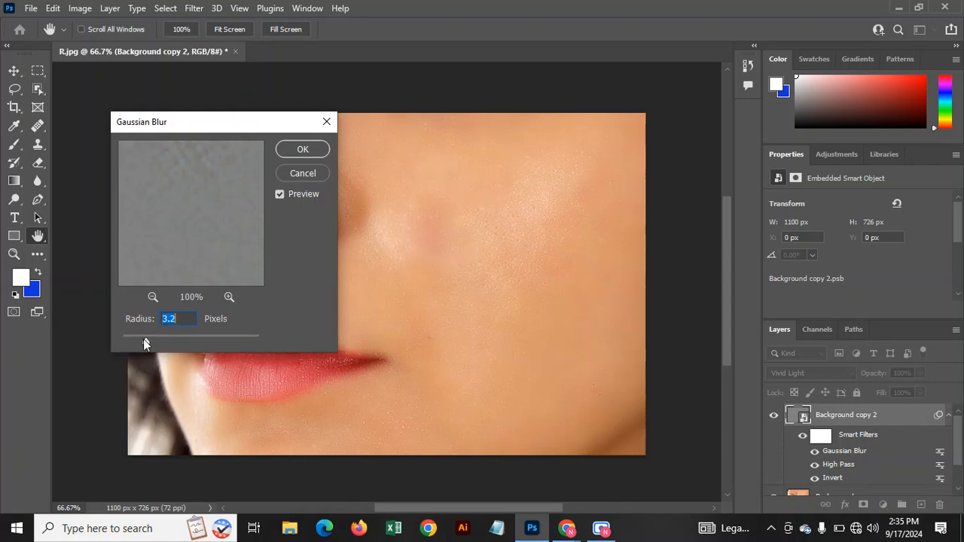
mouse_move(149, 339)
mouse_down()
mouse_move(171, 340)
mouse_move(139, 340)
mouse_up()
click(303, 149)
key(j)
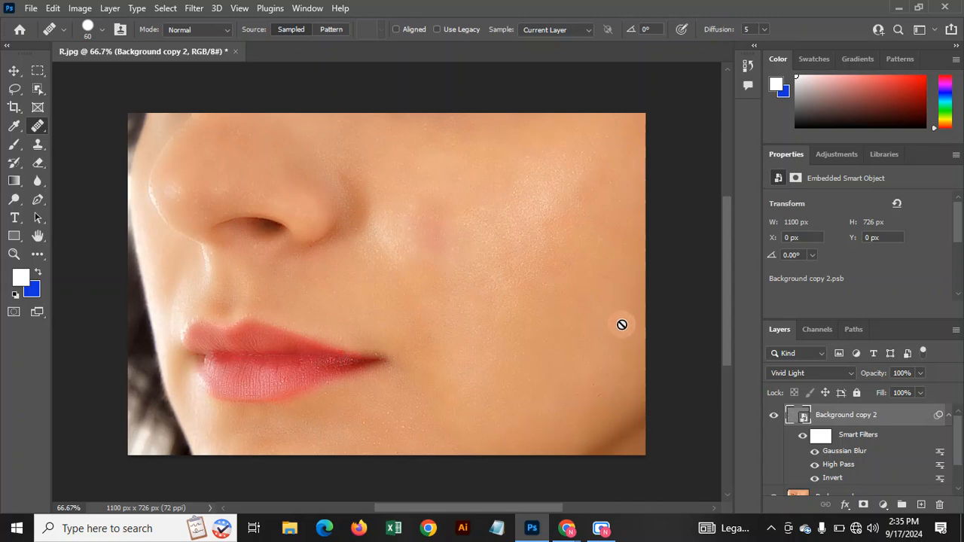
Add a layer mask to Background copy 2 and invert it to black, hiding the smoothing.
click(14, 70)
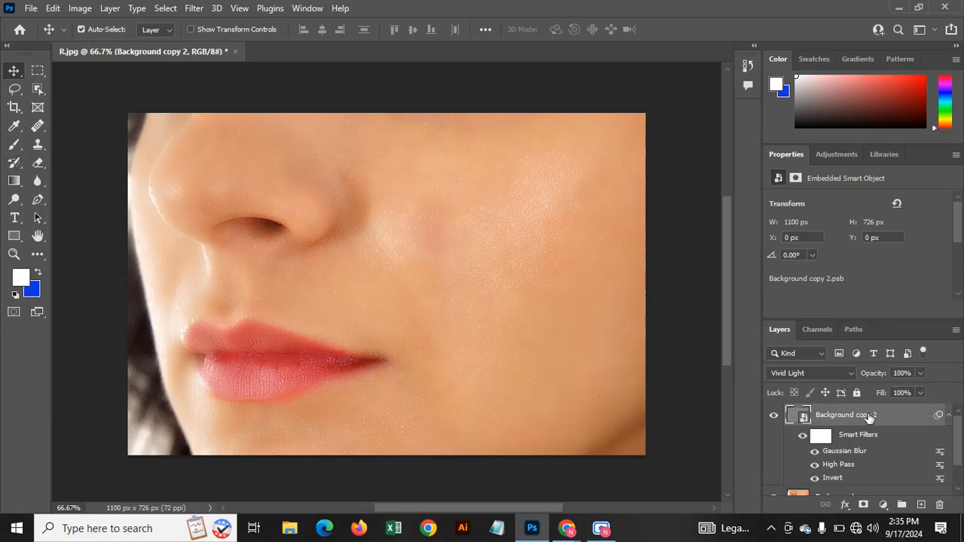
click(863, 505)
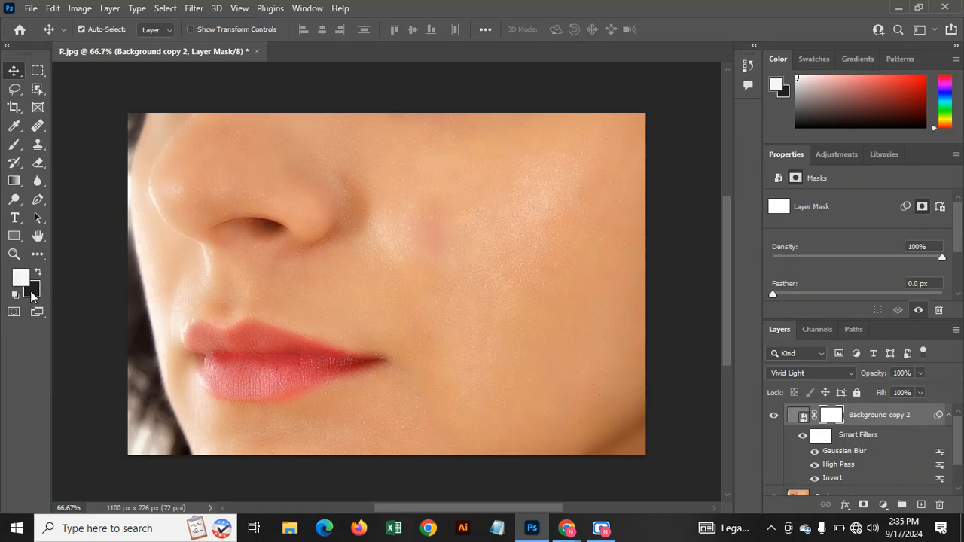
key(ctrl)
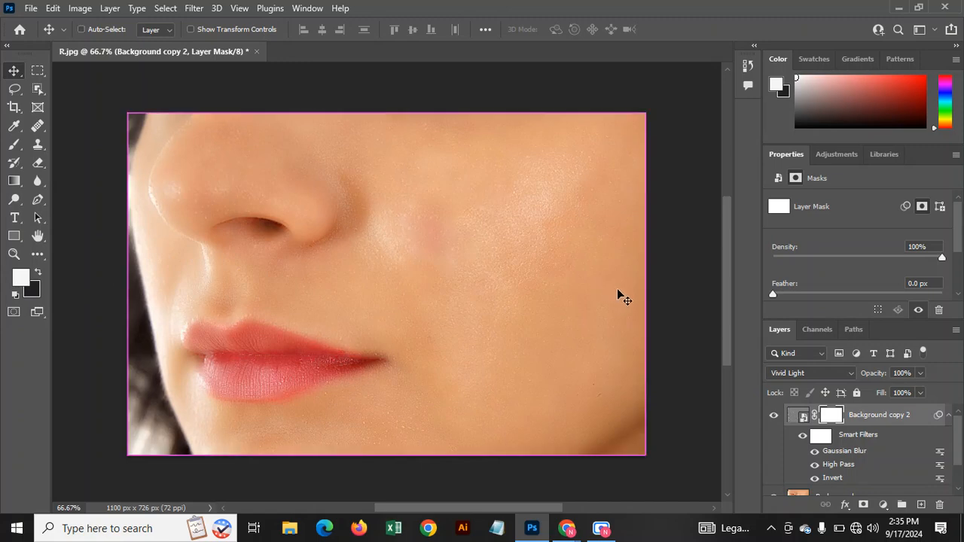
key(ctrl+i)
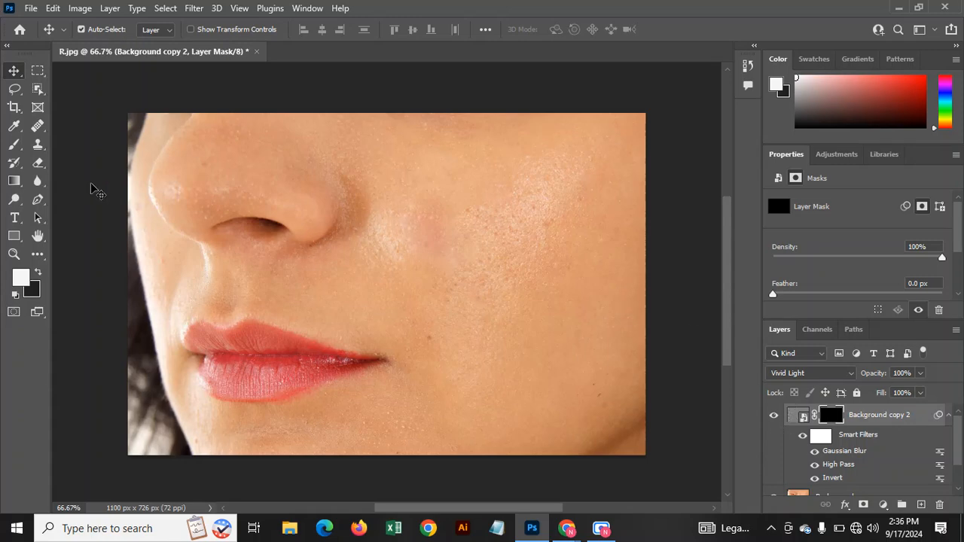
click(14, 143)
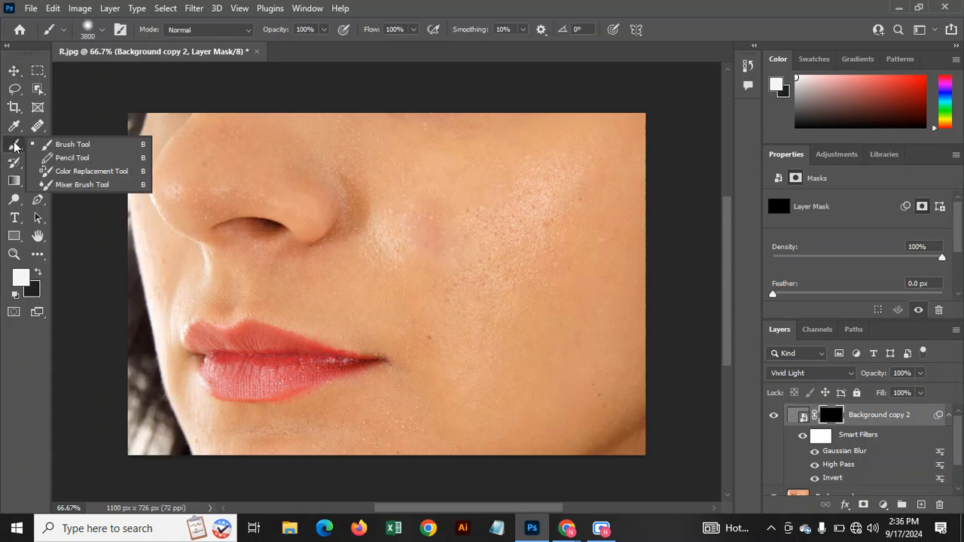
Paint white over the mask with the Brush Tool to reveal the smoothing on the face.
click(74, 148)
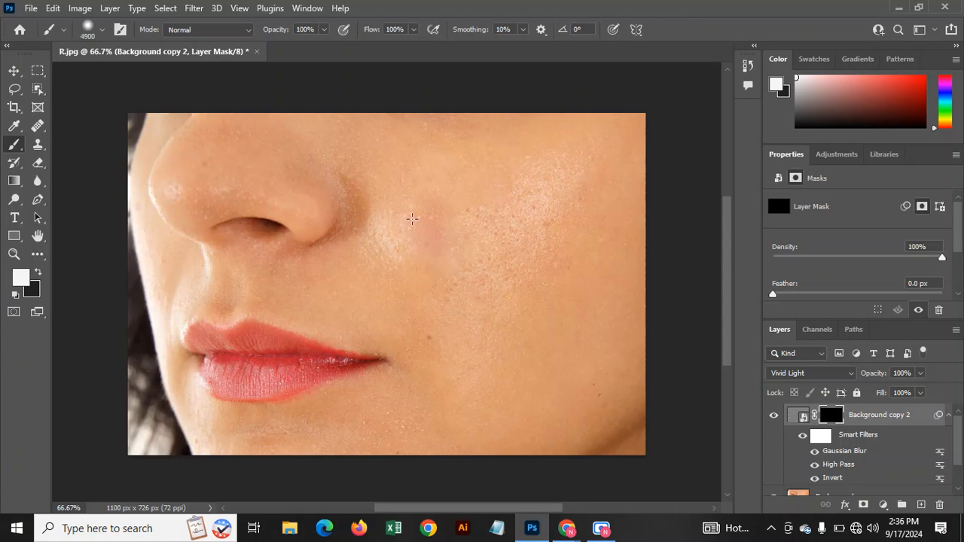
click(385, 213)
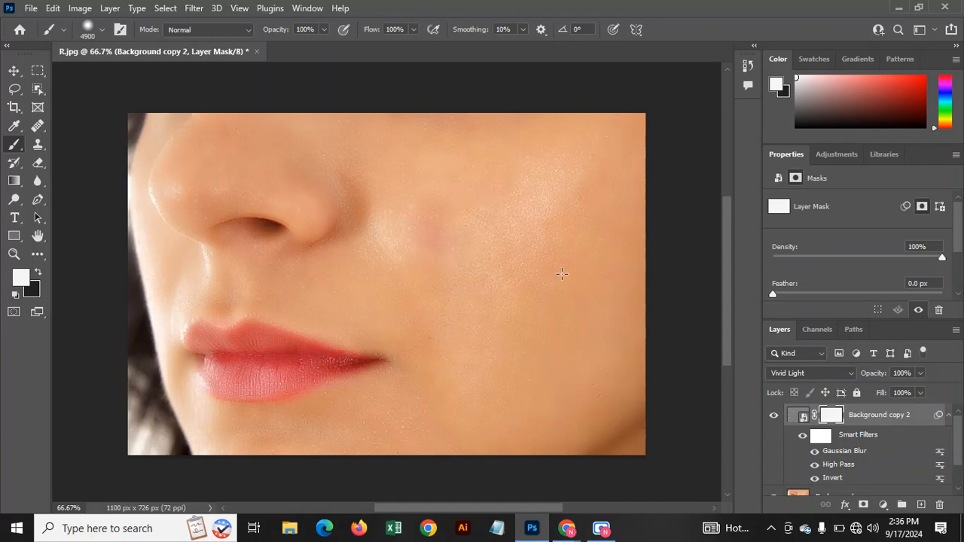
scroll(318, 324, up, 2)
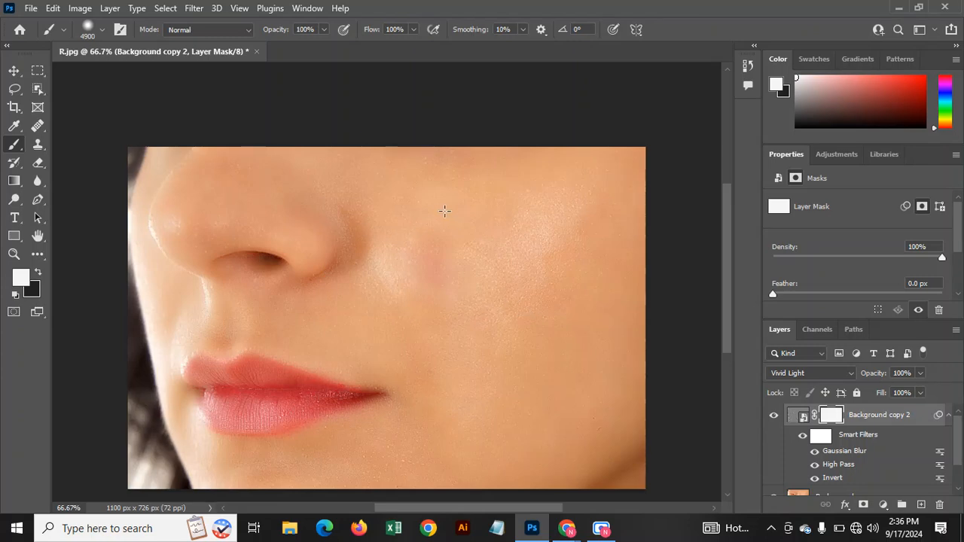
Stamp all visible layers into a new Layer 1 with Ctrl+Alt+Shift+E.
right_click(17, 145)
click(51, 146)
key(ctrl+shift+alt+e)
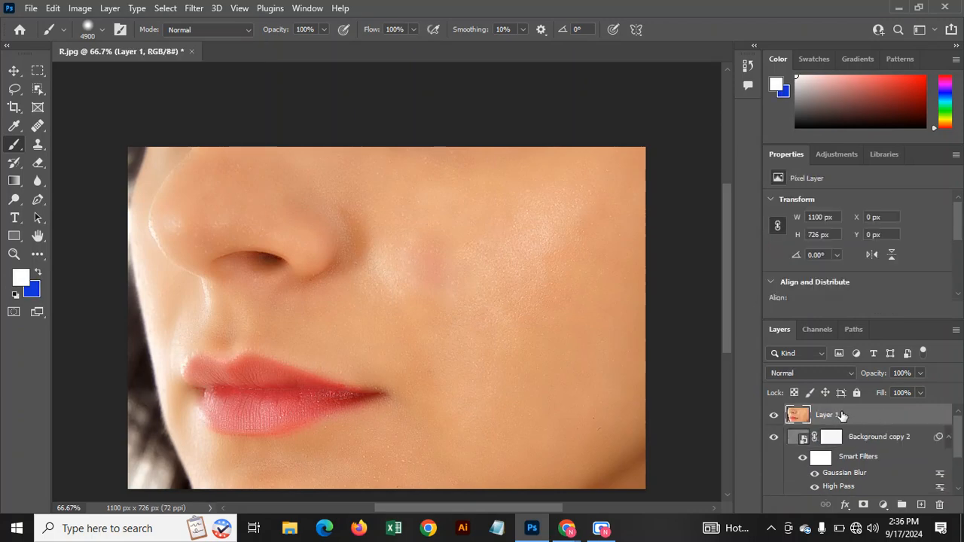
Convert Layer 1 into a smart object.
right_click(843, 415)
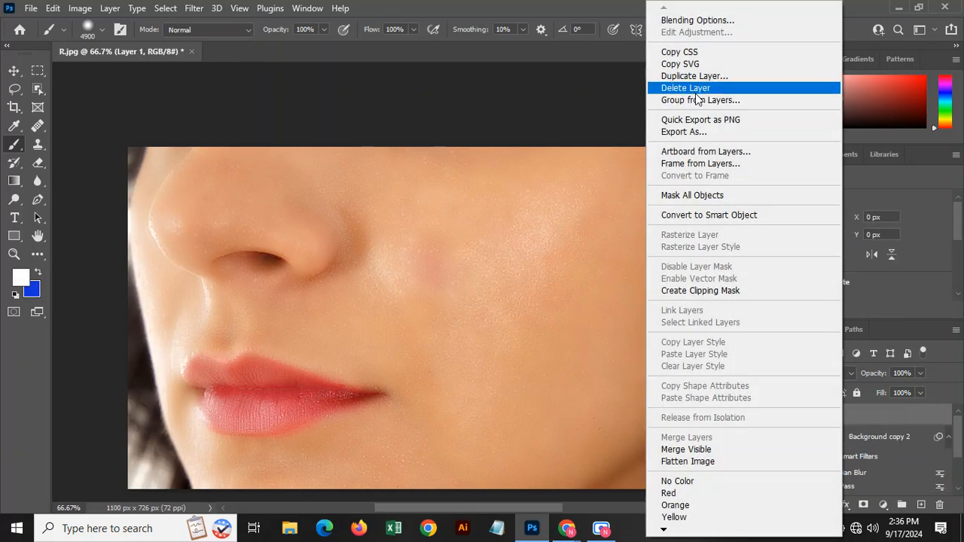
click(726, 216)
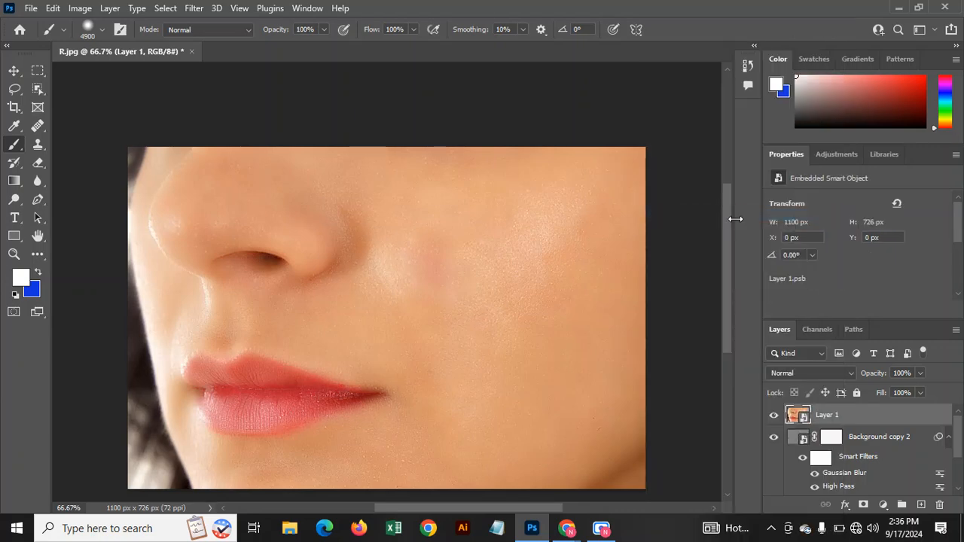
click(194, 8)
In the Camera Raw Filter, set Clarity −66, Texture +57 and Highlights −47.
click(223, 114)
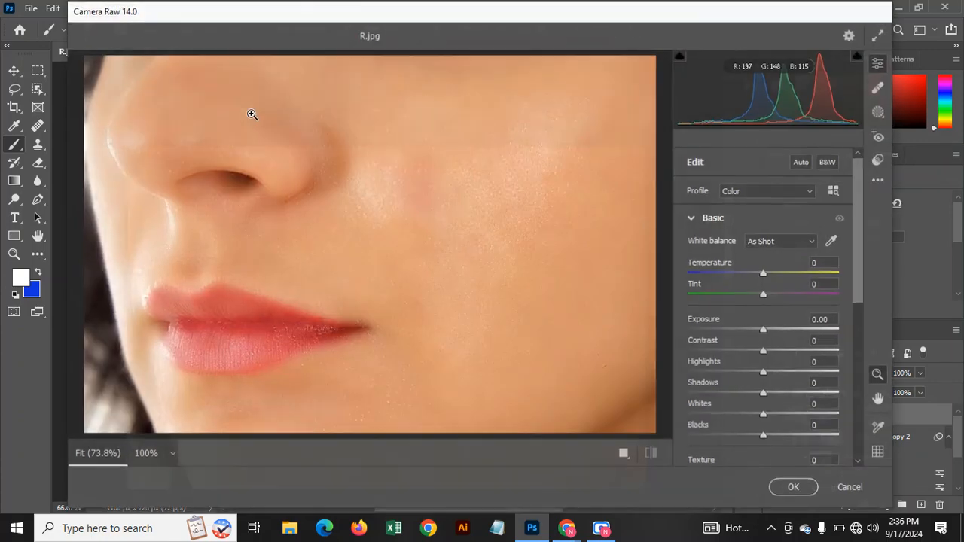
scroll(764, 338, down, 3)
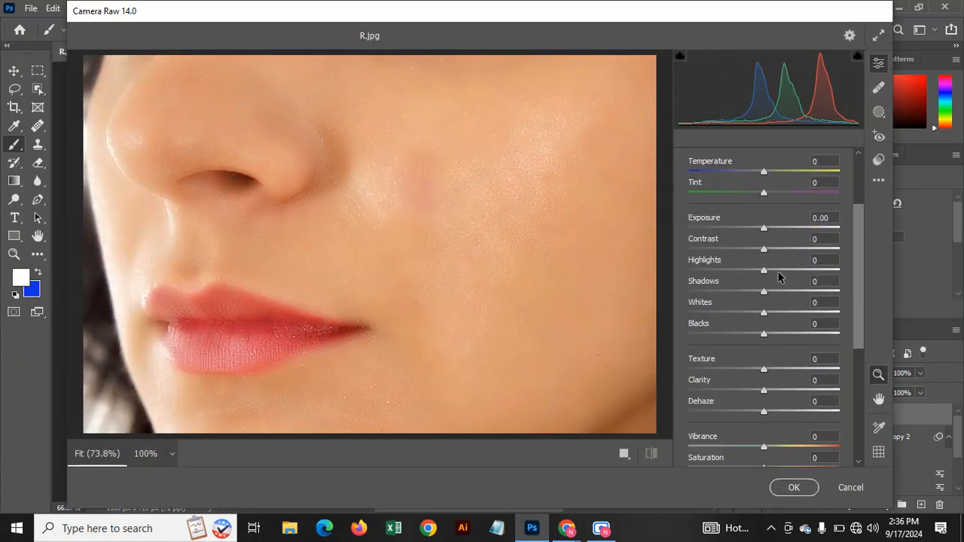
scroll(779, 278, down, 2)
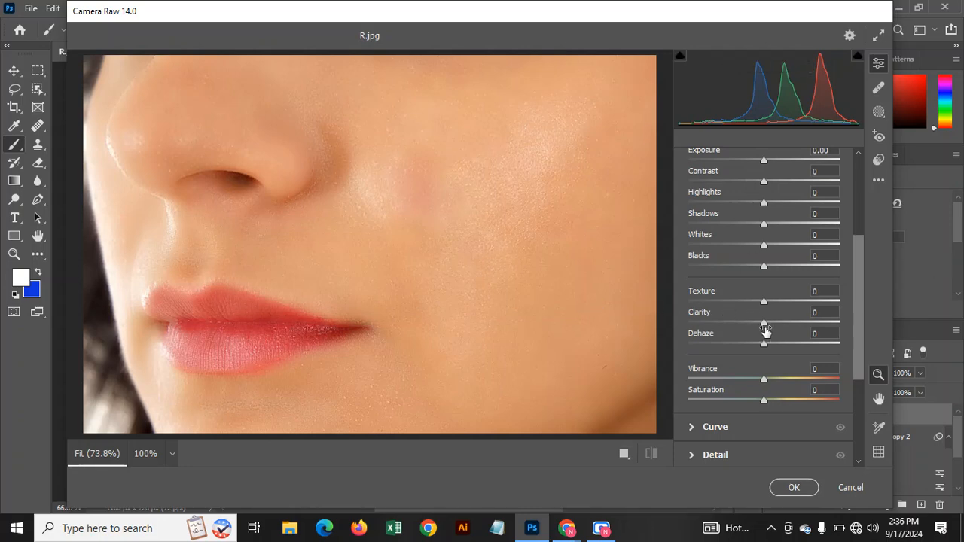
drag(764, 326, 715, 324)
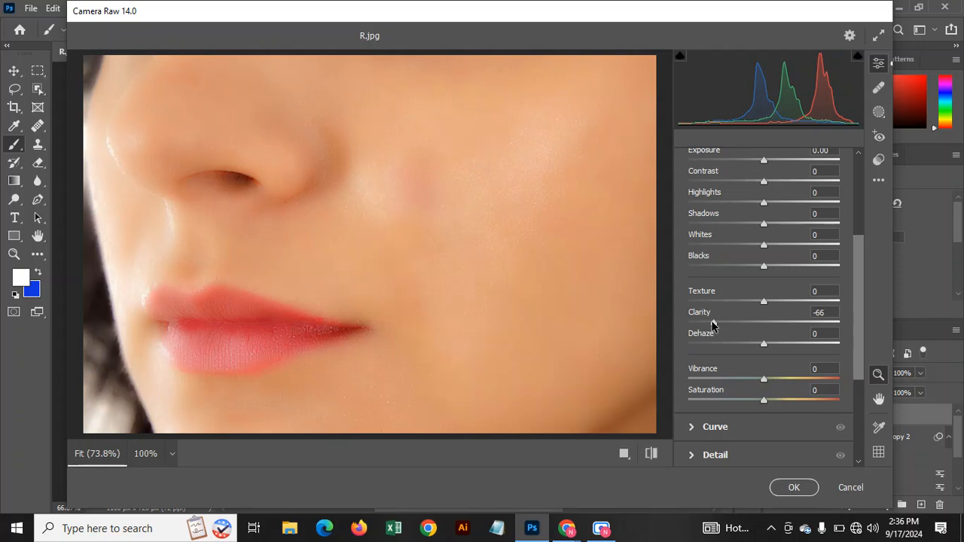
drag(764, 304, 794, 306)
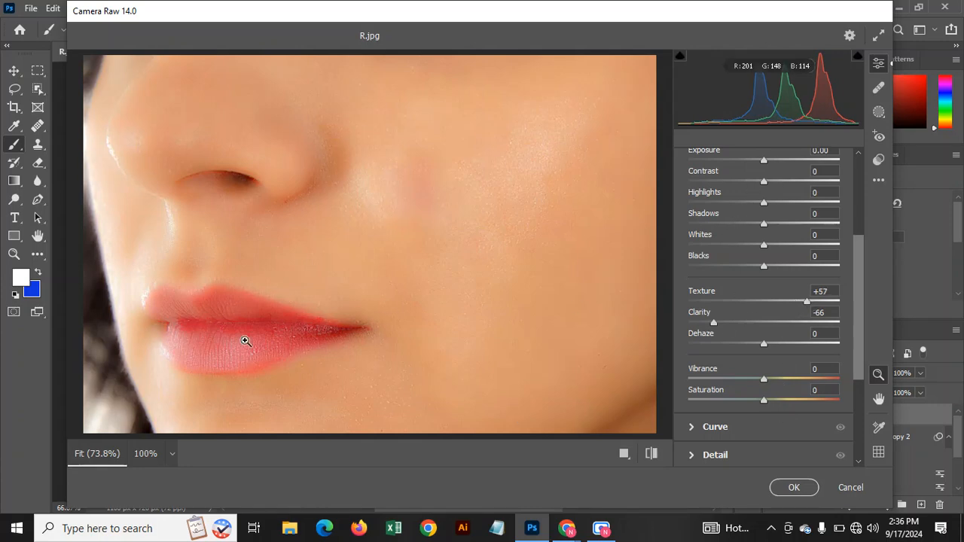
drag(763, 203, 728, 202)
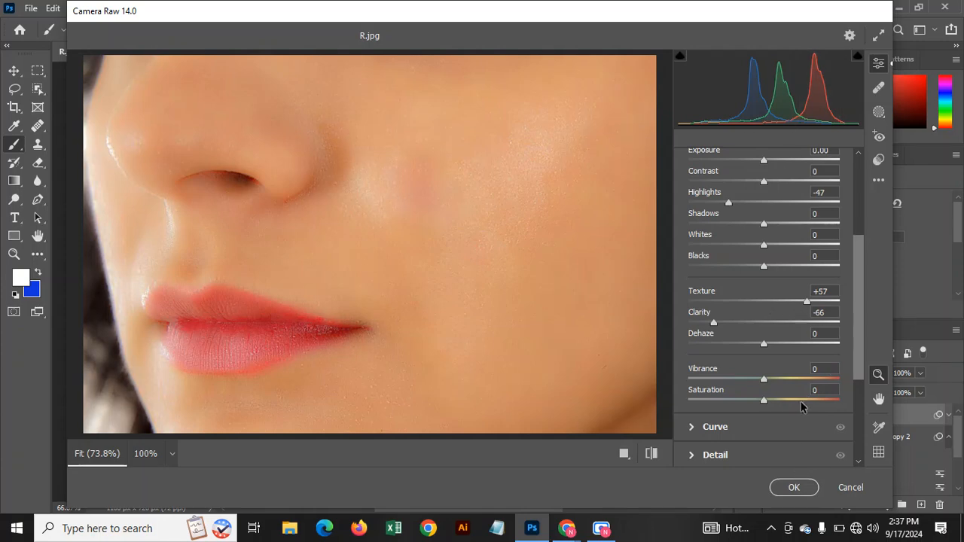
Apply the Camera Raw adjustments to Layer 1, then bring up the Pngtree profile page in the browser.
click(793, 487)
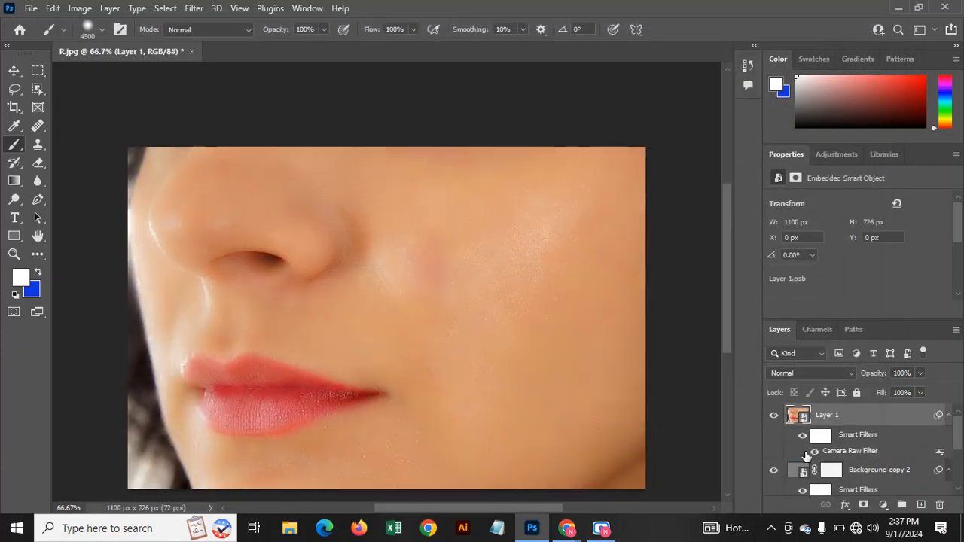
scroll(798, 453, down, 5)
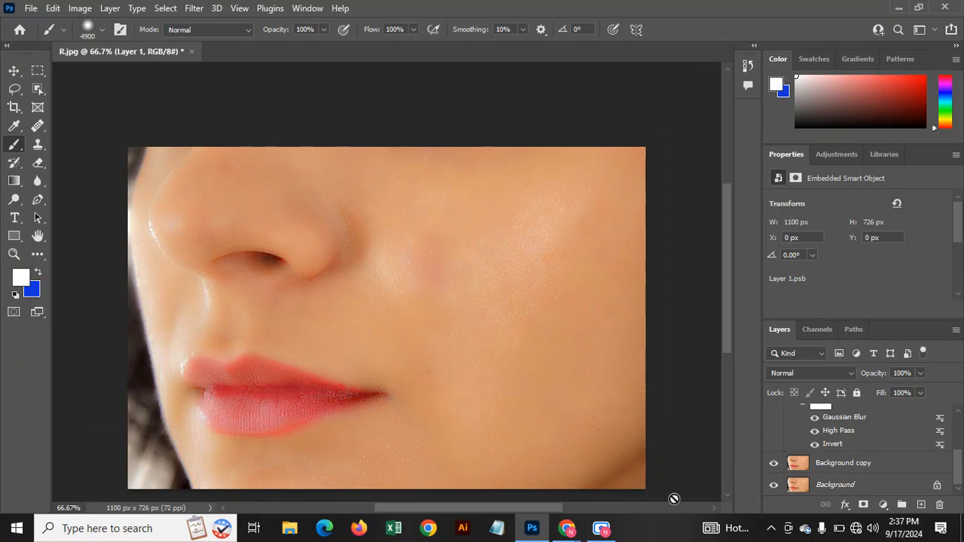
mouse_move(604, 531)
click(620, 483)
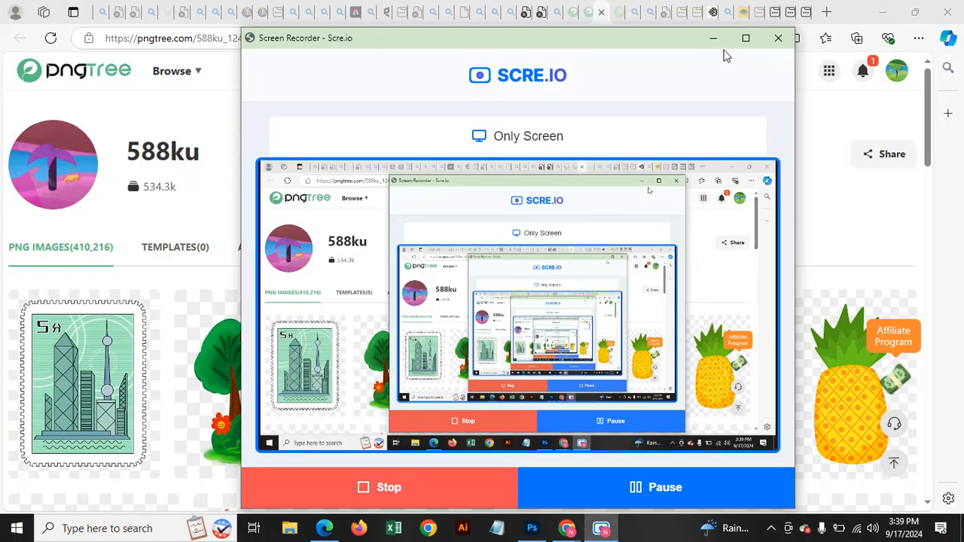
click(713, 38)
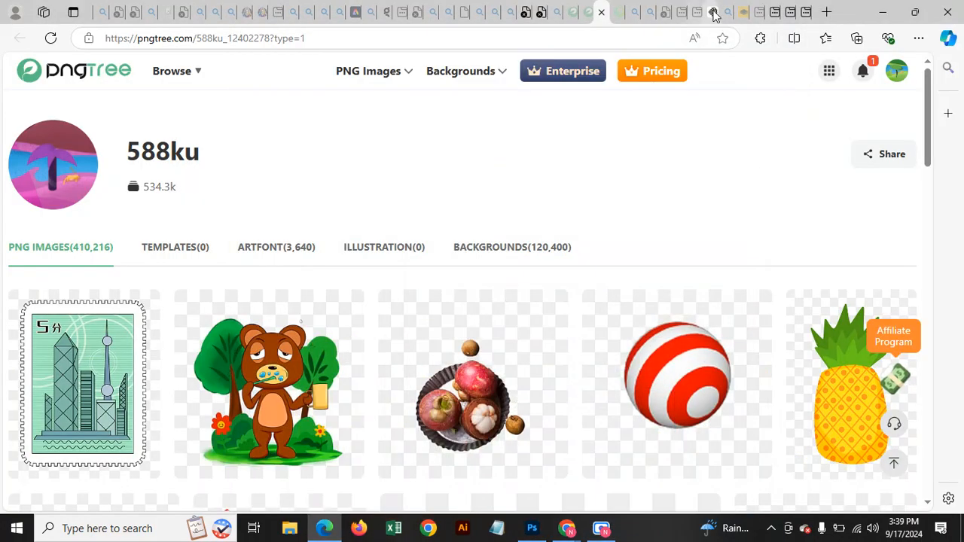
In the Ideogram tab, go back a page and open the new-image prompt panel.
click(713, 13)
click(22, 37)
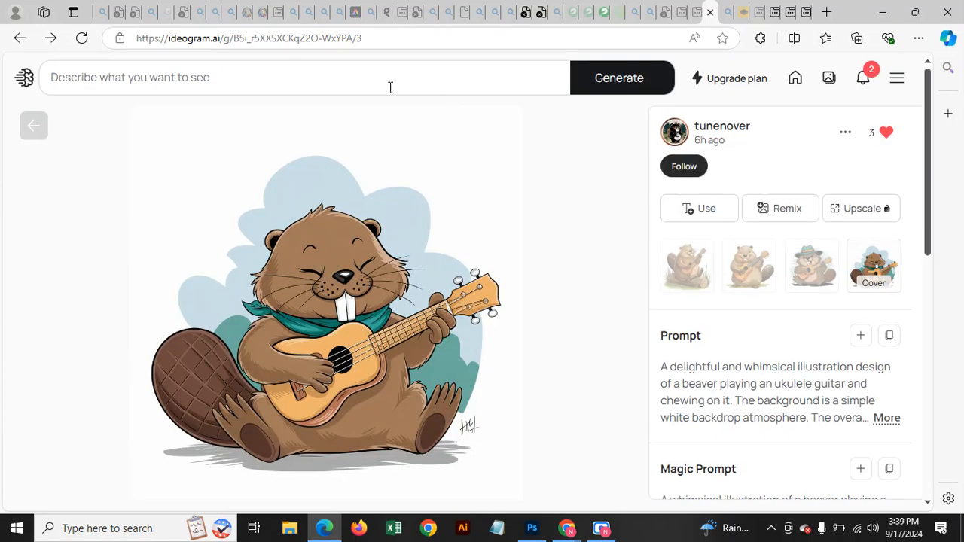
click(220, 80)
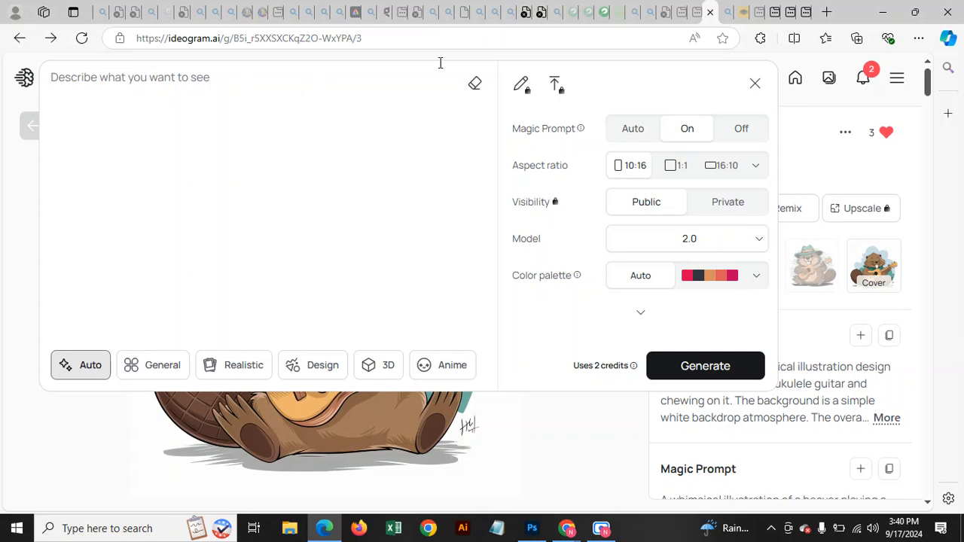
In a new tab, search the web for 'freepik' and open the Freepik site.
click(826, 12)
click(518, 40)
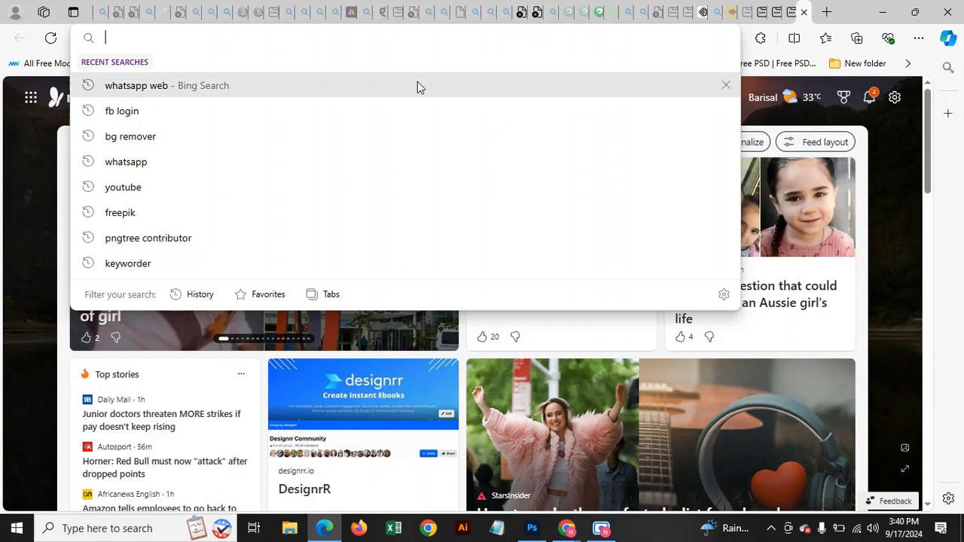
click(172, 214)
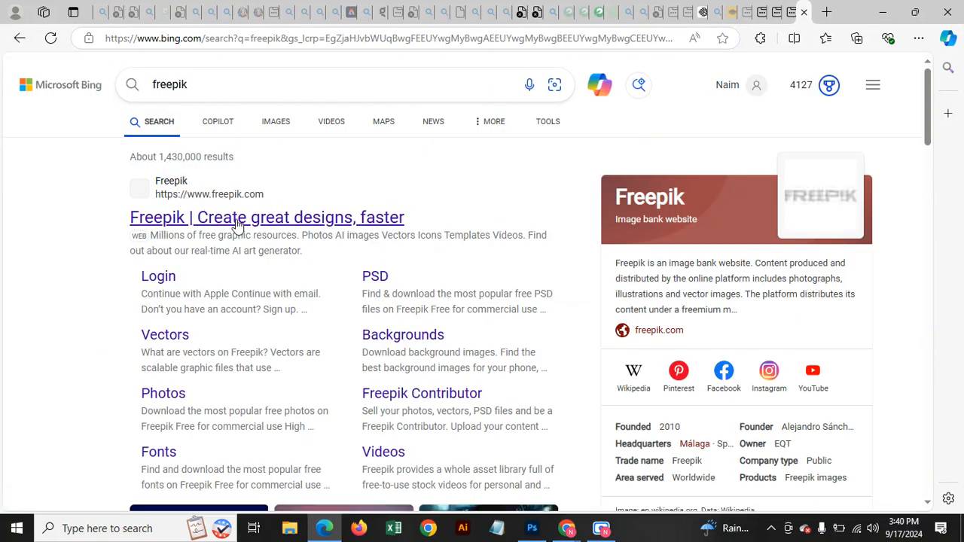
click(238, 220)
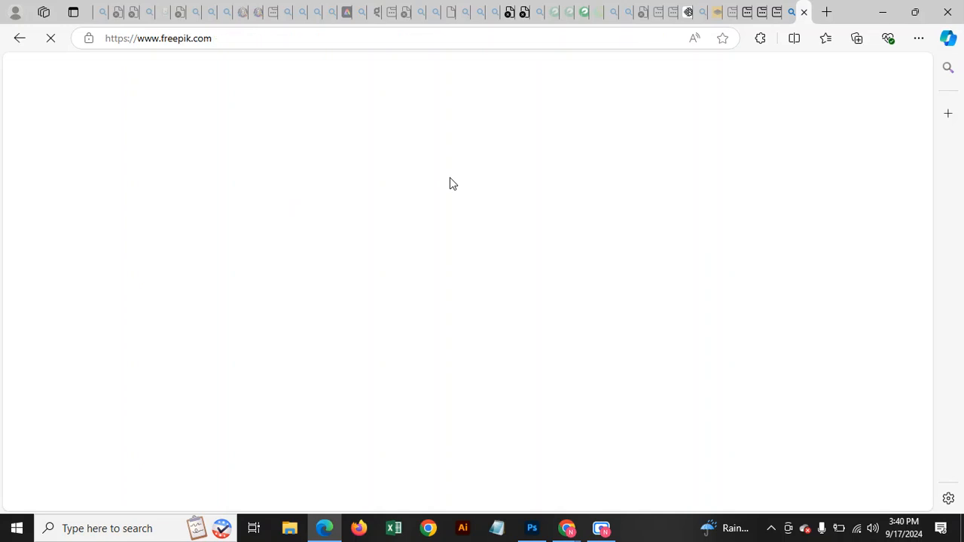
Search Freepik for 'dog' and open the beagle cartoon result.
scroll(371, 148, down, 2)
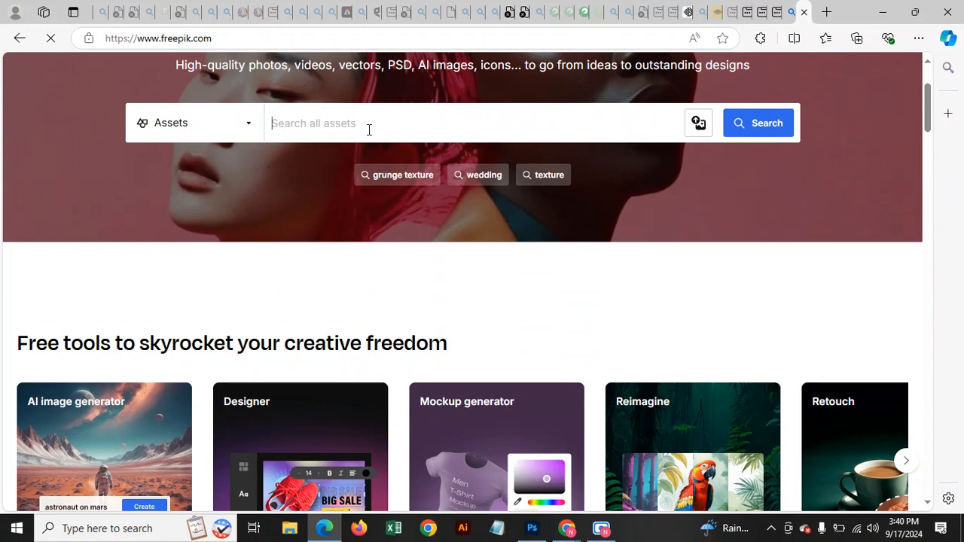
text(dog)
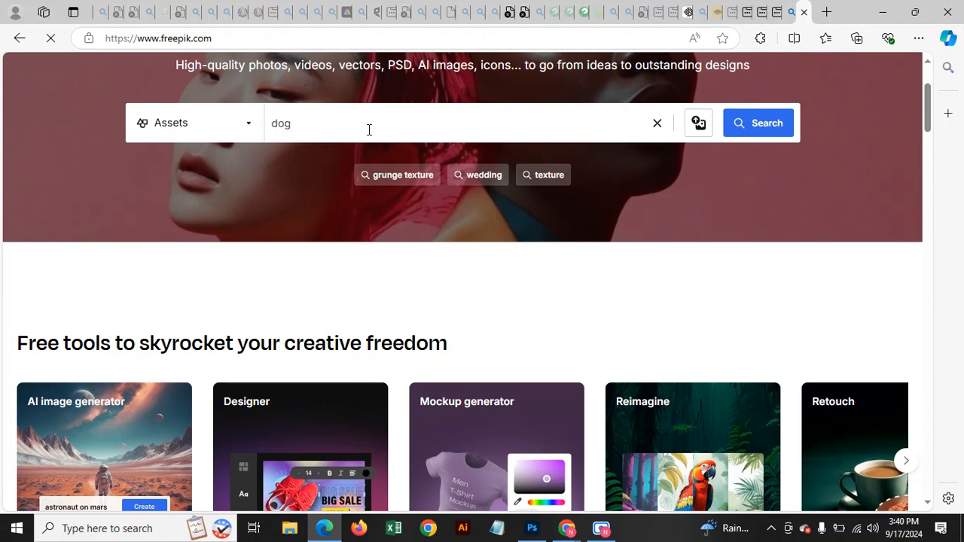
key(Return)
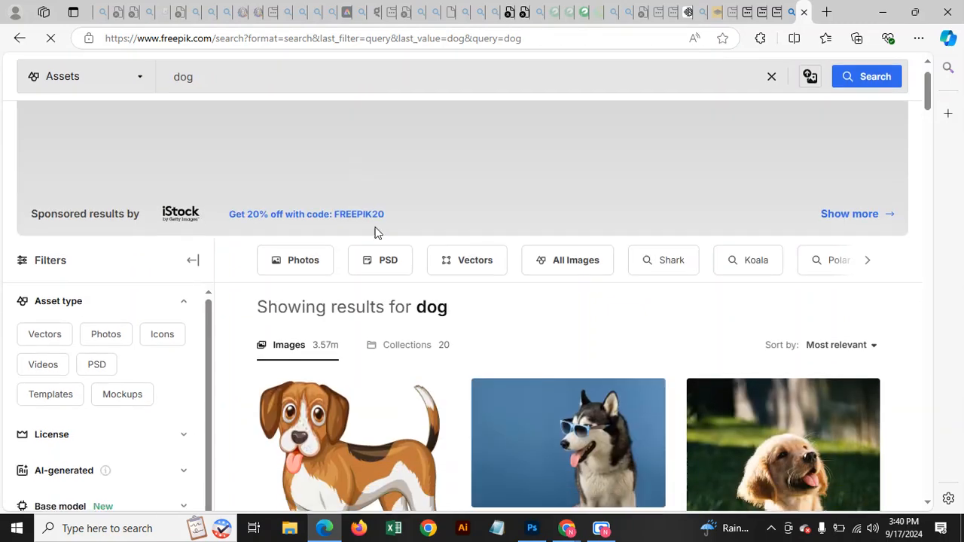
scroll(377, 232, down, 8)
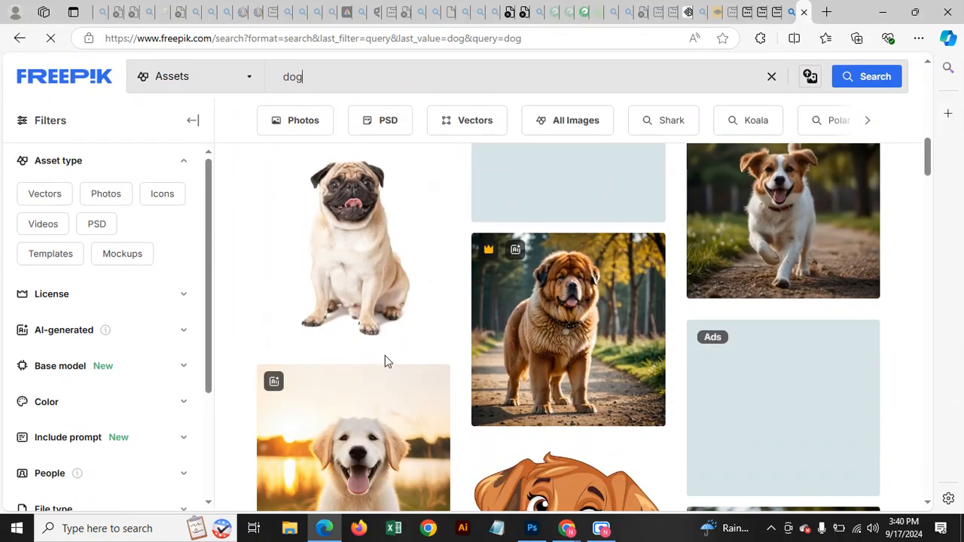
scroll(385, 360, up, 8)
click(378, 301)
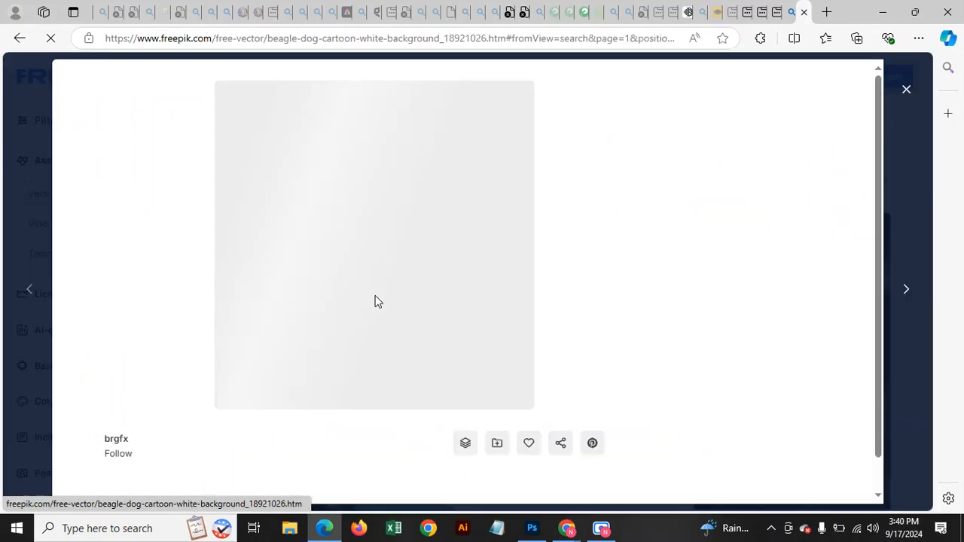
Copy the beagle image's title and return to the Ideogram tab.
scroll(102, 352, down, 2)
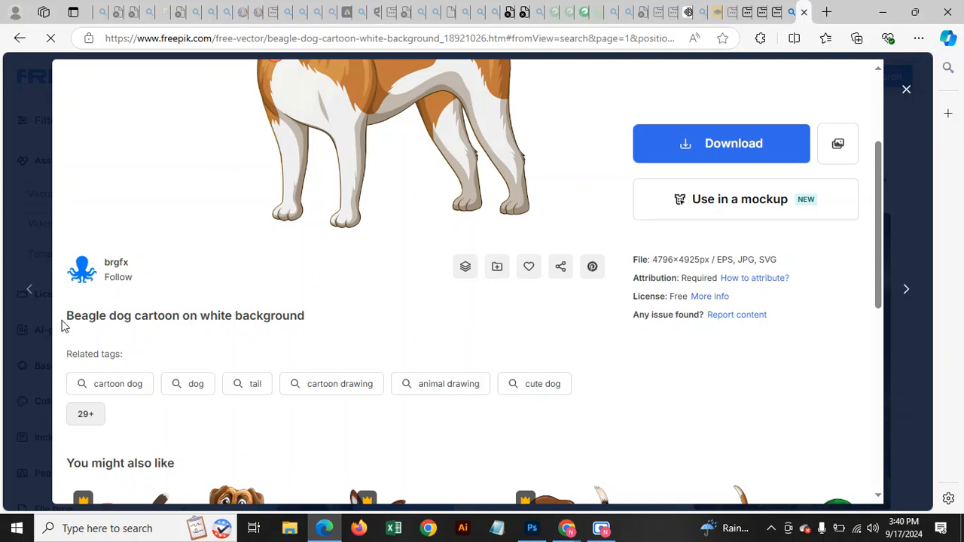
drag(64, 322, 313, 320)
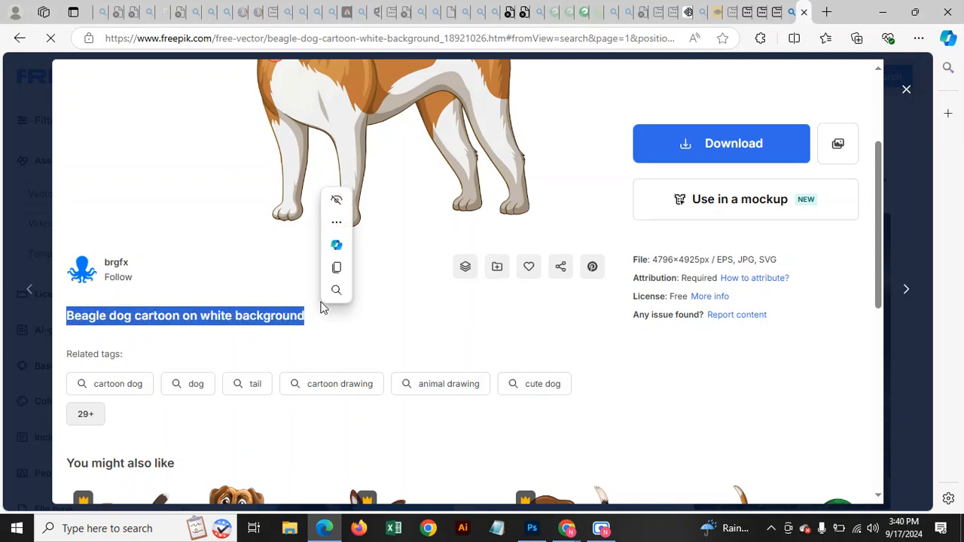
click(334, 271)
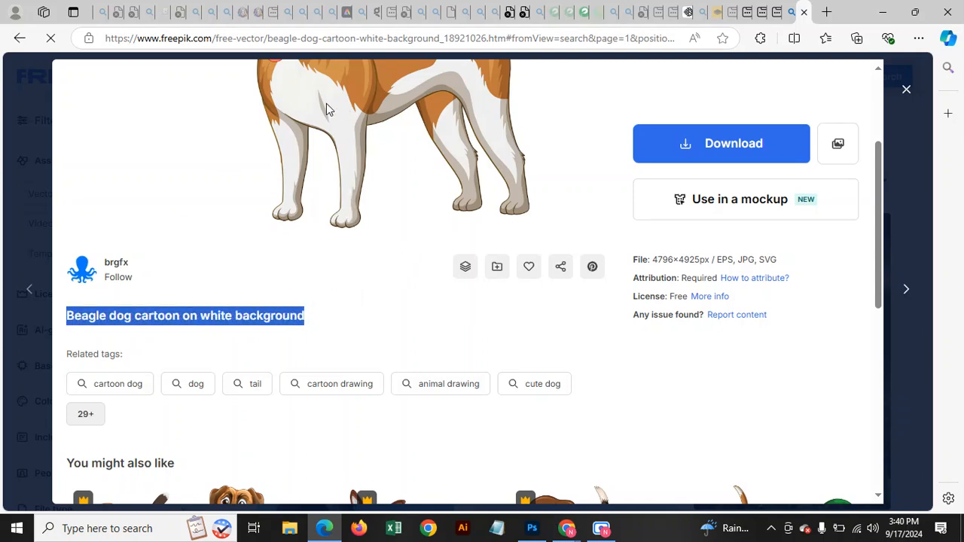
click(688, 12)
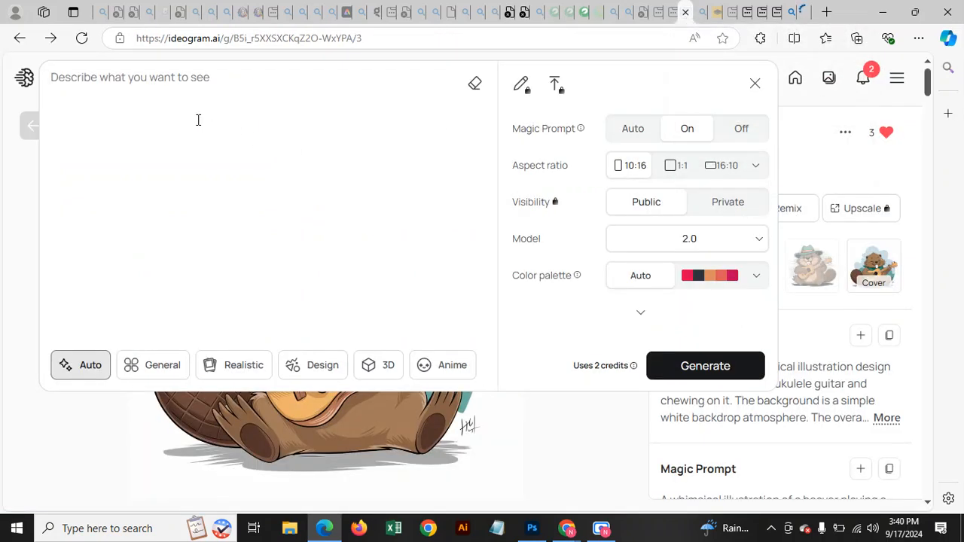
Paste 'Beagle dog cartoon on white background' as the Ideogram prompt and generate images.
key(ctrl+v)
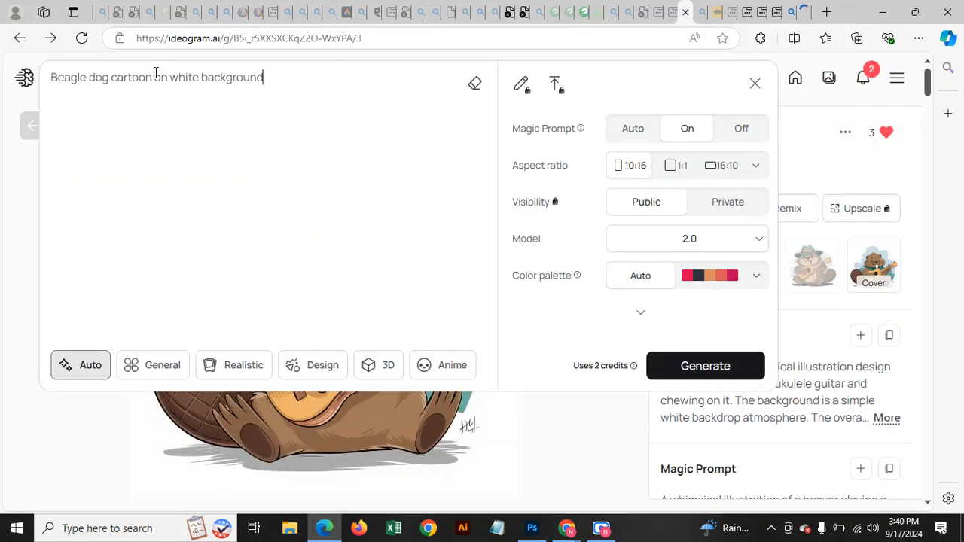
click(696, 366)
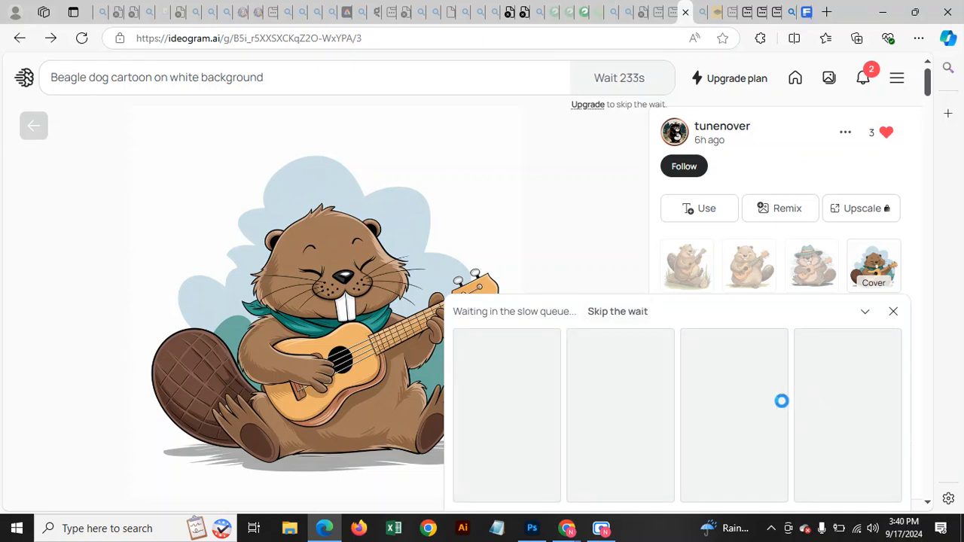
scroll(376, 354, down, 3)
scroll(381, 359, down, 3)
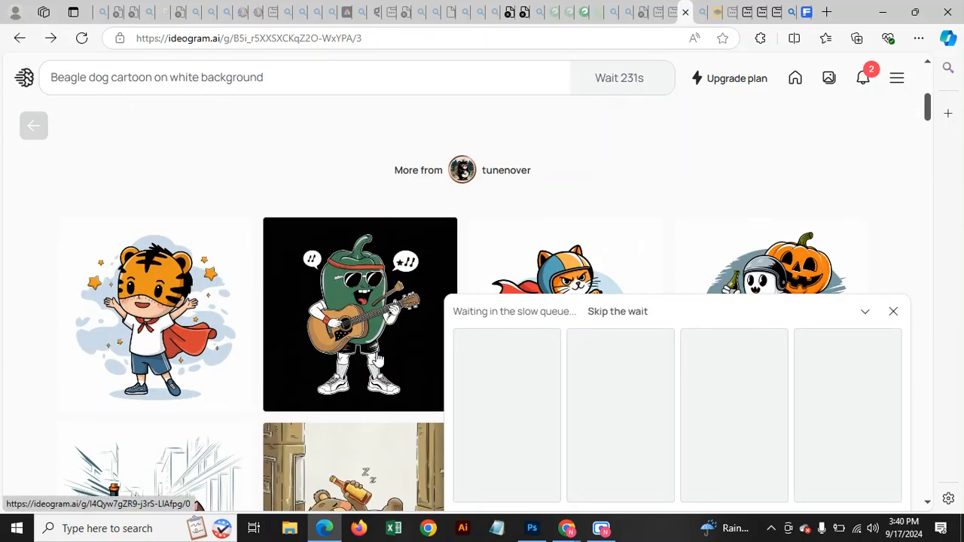
scroll(515, 241, up, 3)
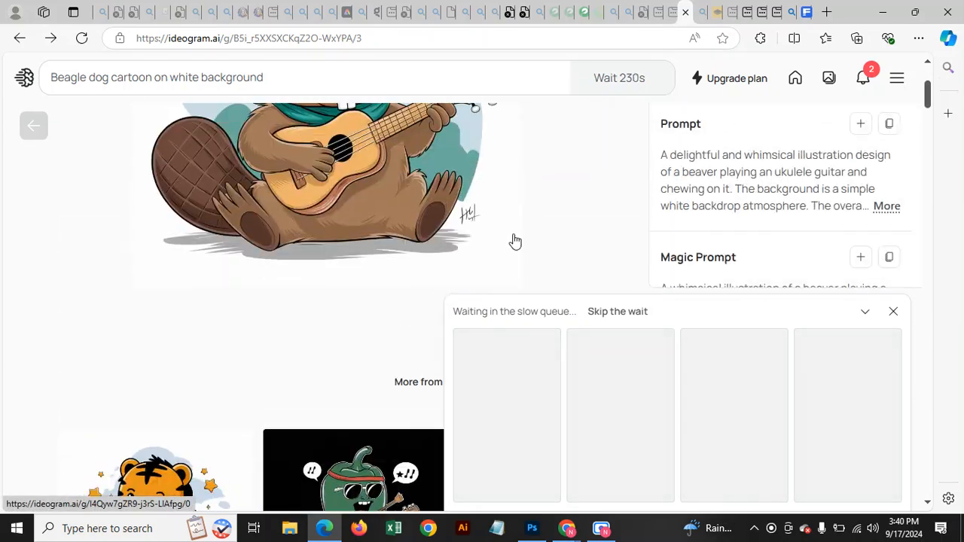
Back on Freepik, preview the boxer dog cartoon, then reopen the beagle cartoon.
click(804, 12)
scroll(414, 271, down, 3)
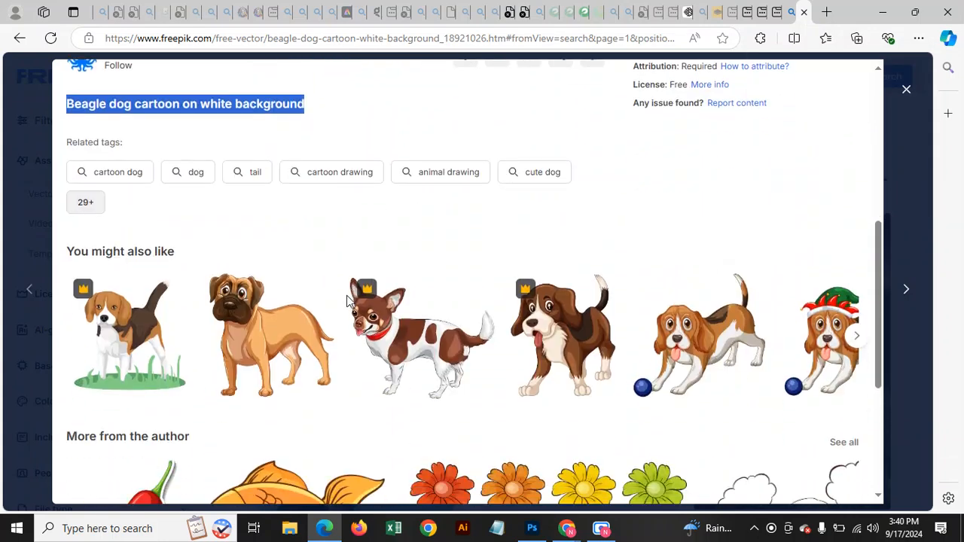
click(234, 342)
scroll(271, 377, down, 2)
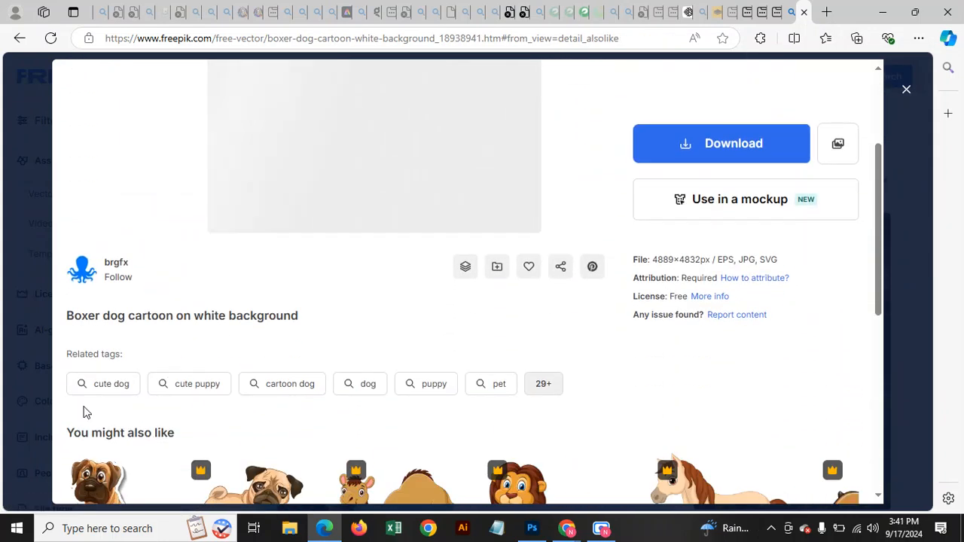
click(905, 90)
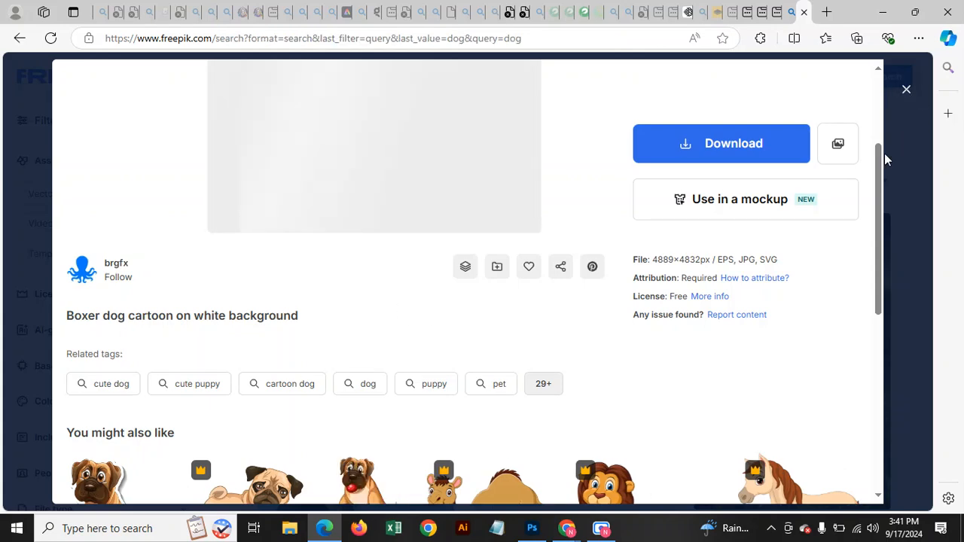
click(405, 323)
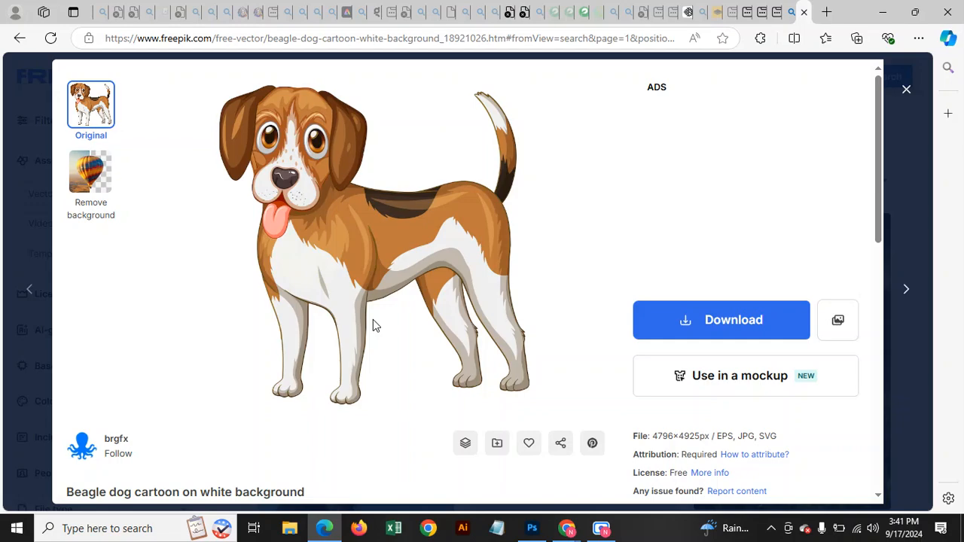
scroll(361, 308, down, 3)
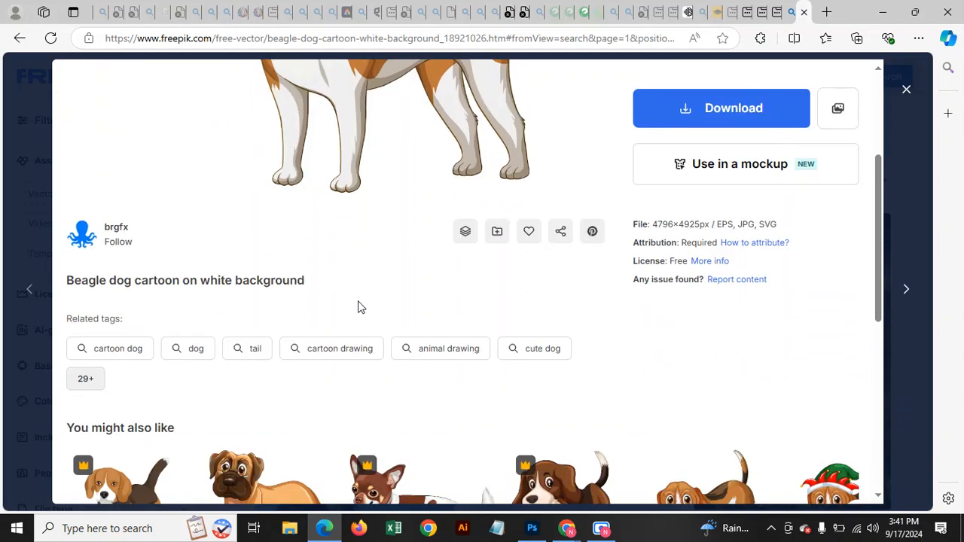
Visit the beagle image author's profile, then go back to the beagle page.
click(119, 229)
scroll(303, 252, down, 4)
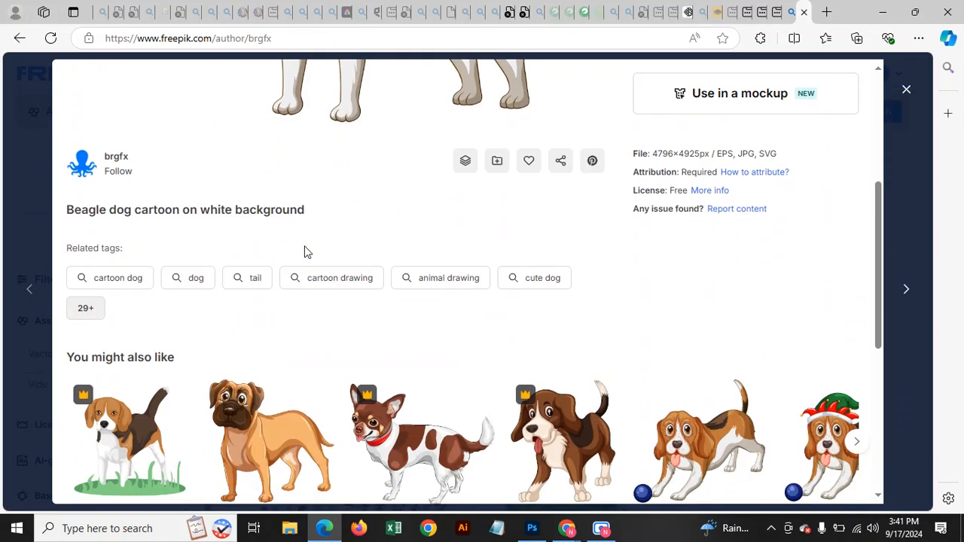
scroll(126, 390, up, 4)
click(118, 444)
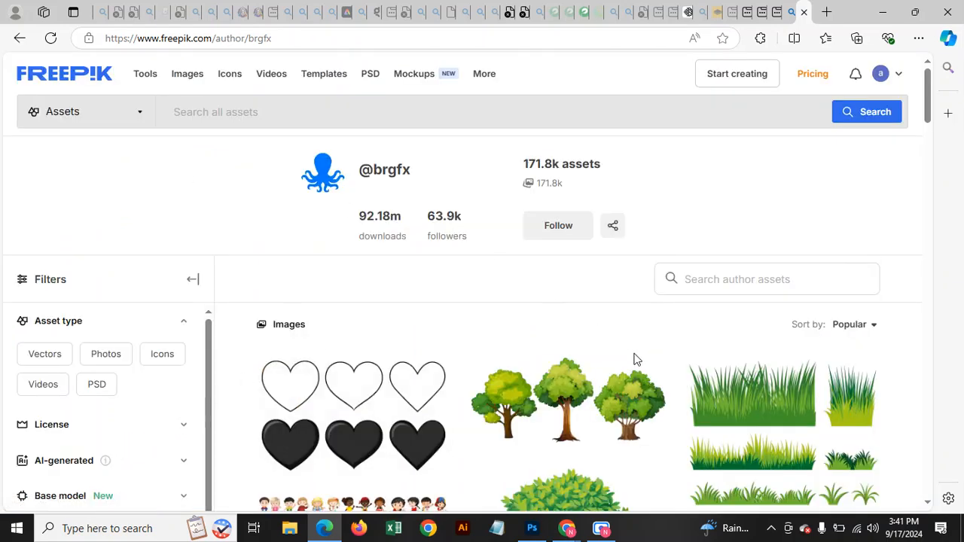
click(20, 38)
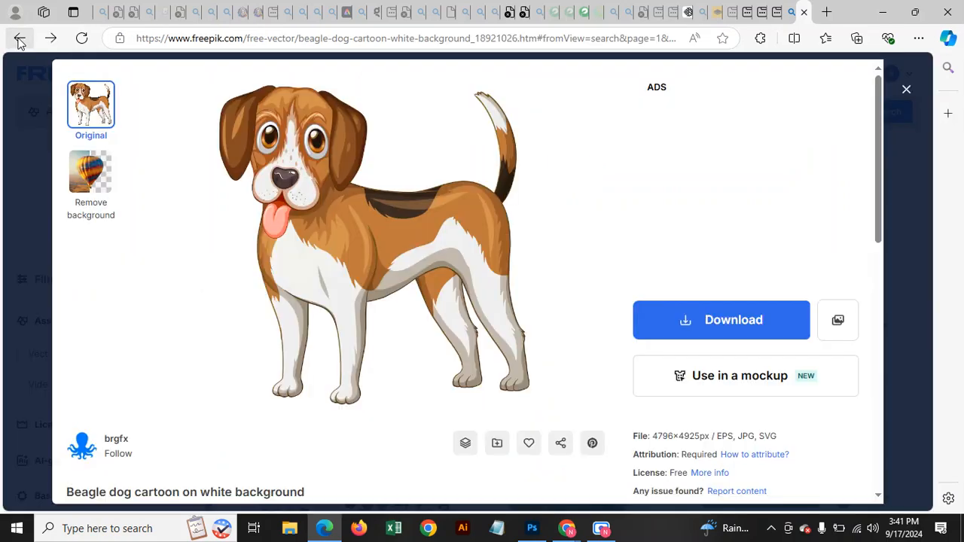
Check the Ideogram generation, then close the Freepik beagle preview.
click(687, 13)
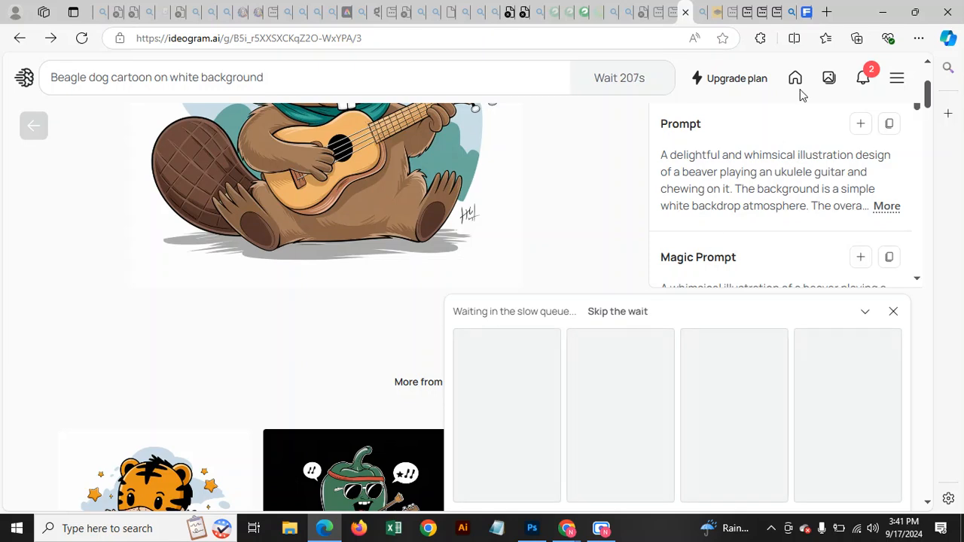
click(808, 11)
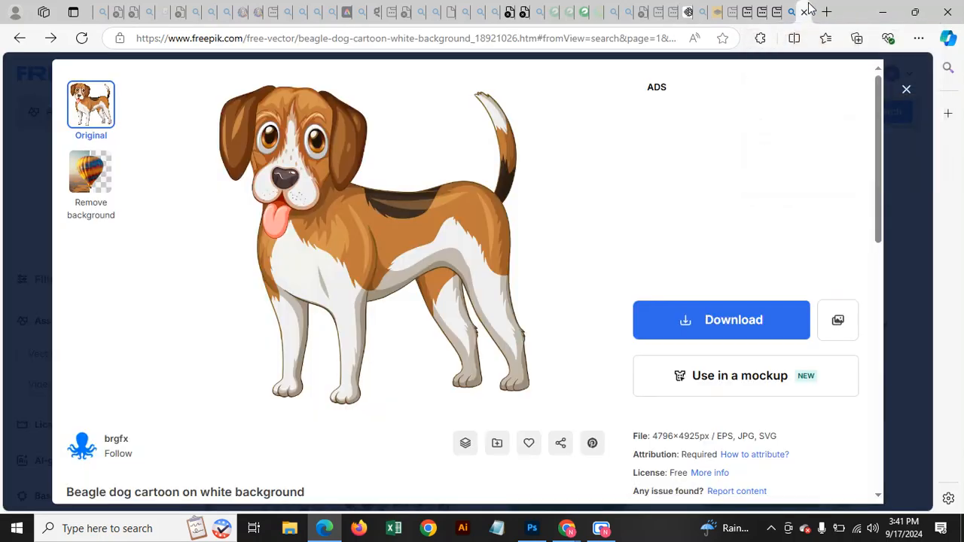
click(904, 91)
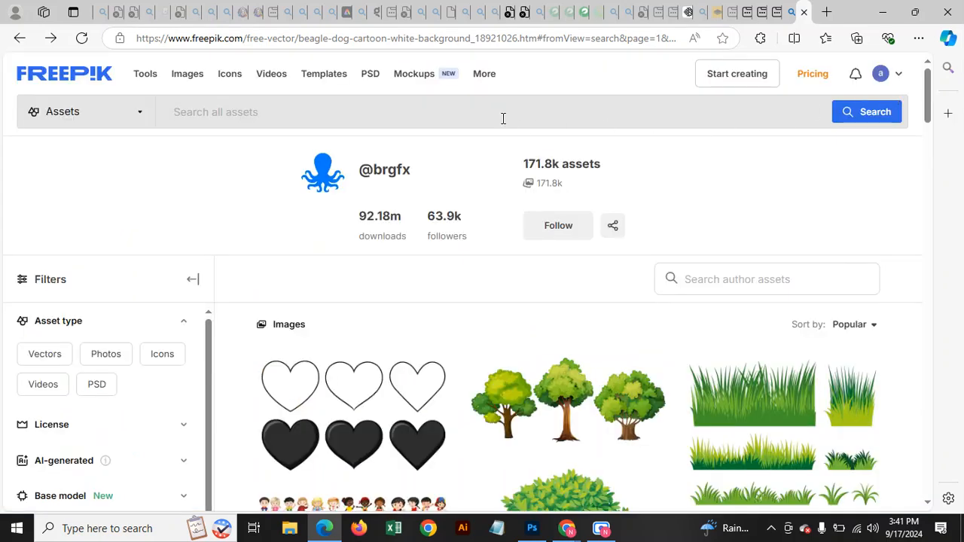
Search Freepik for 'cat ai' and scroll through the results.
text(cat ai)
key(Return)
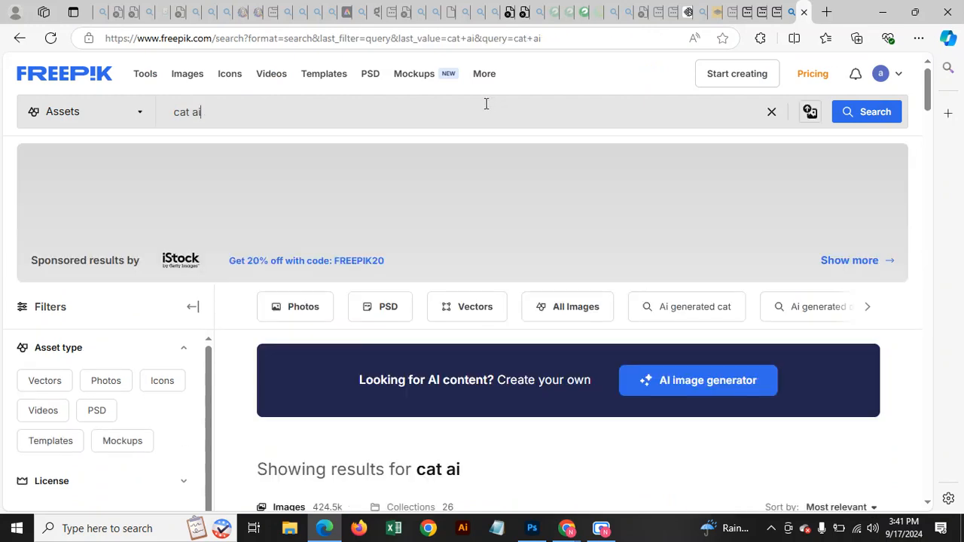
scroll(471, 233, down, 3)
scroll(361, 333, down, 2)
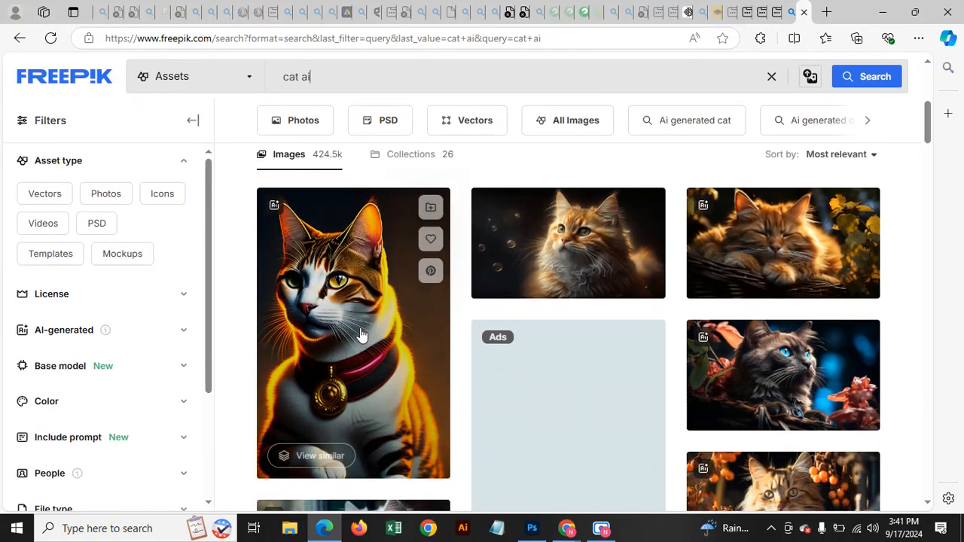
scroll(381, 304, down, 2)
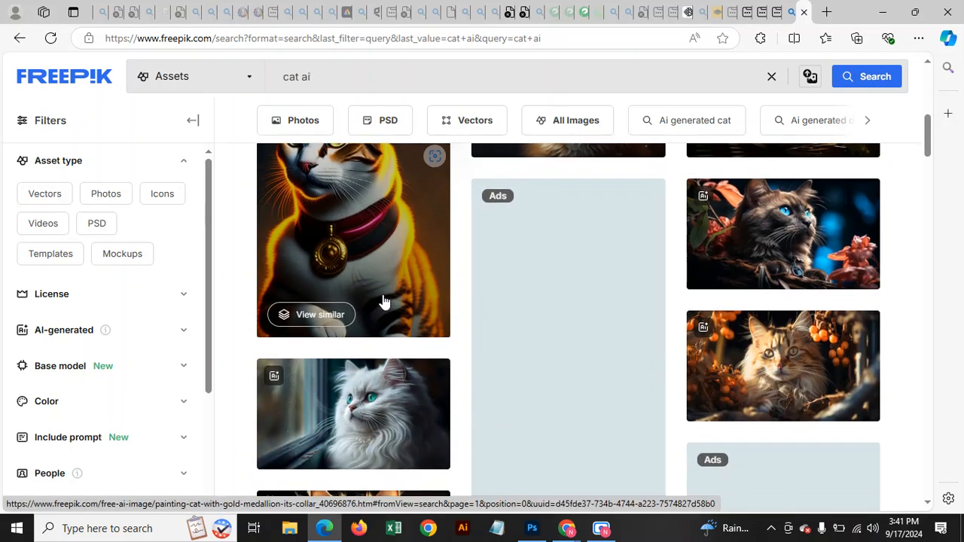
scroll(386, 301, down, 2)
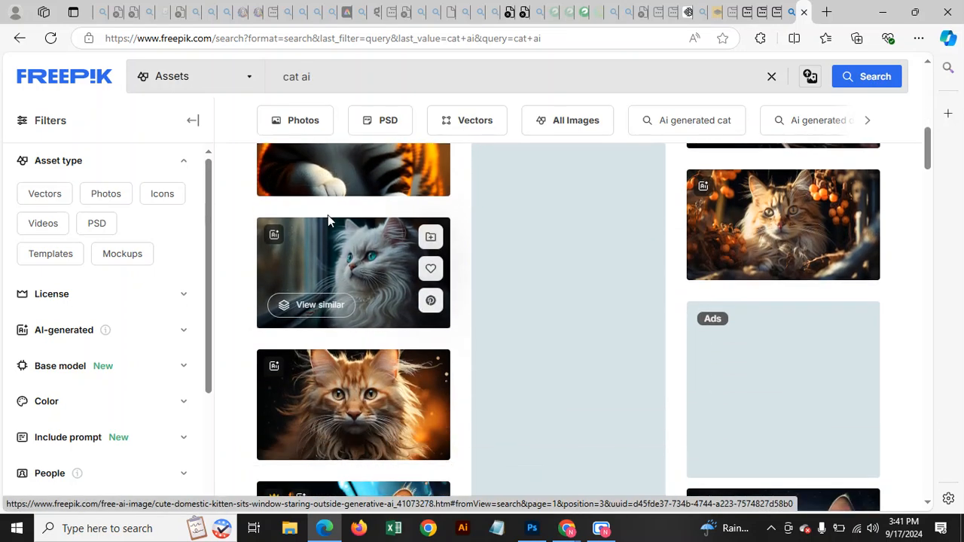
scroll(328, 215, up, 3)
scroll(630, 248, up, 2)
scroll(550, 296, down, 6)
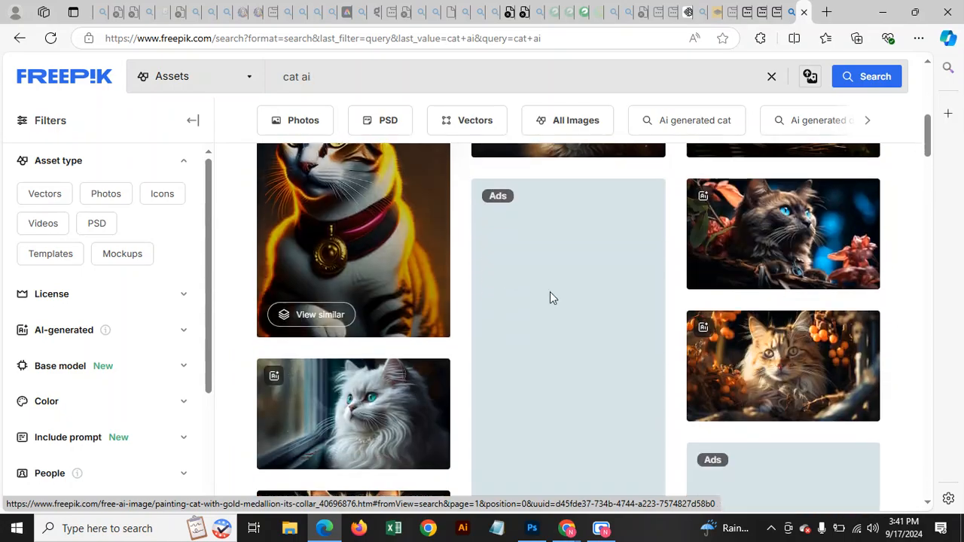
scroll(439, 422, down, 3)
scroll(500, 281, up, 3)
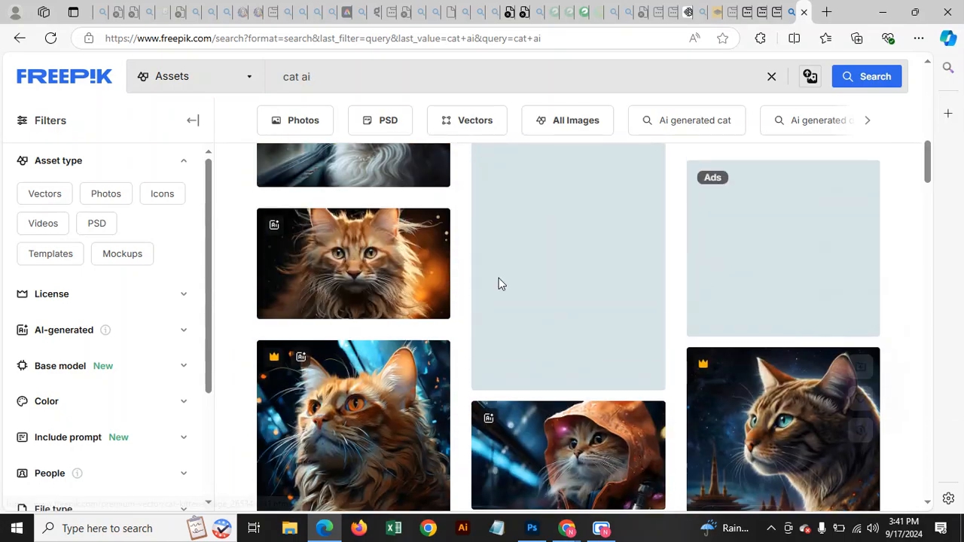
scroll(401, 248, down, 5)
scroll(401, 248, up, 5)
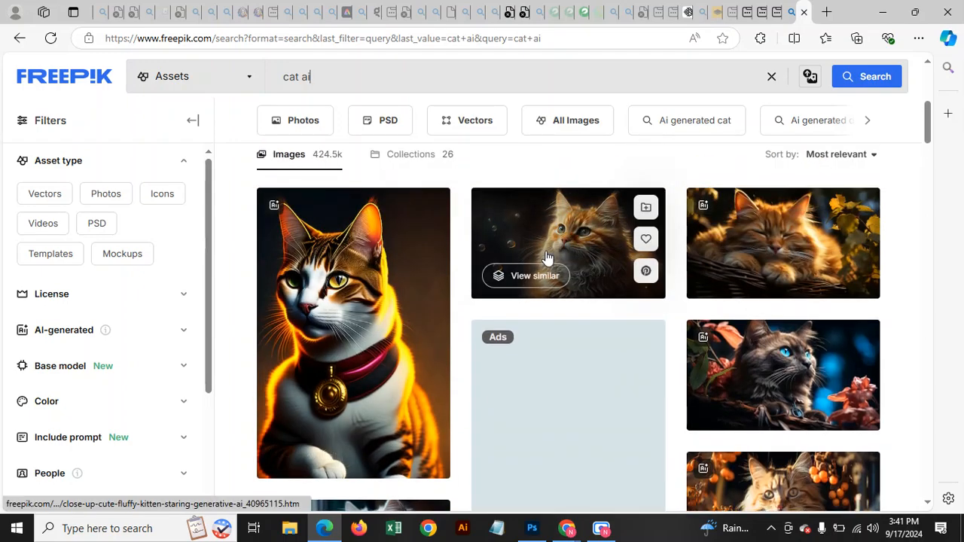
Preview the cute kitten and gold medallion cat images.
click(785, 248)
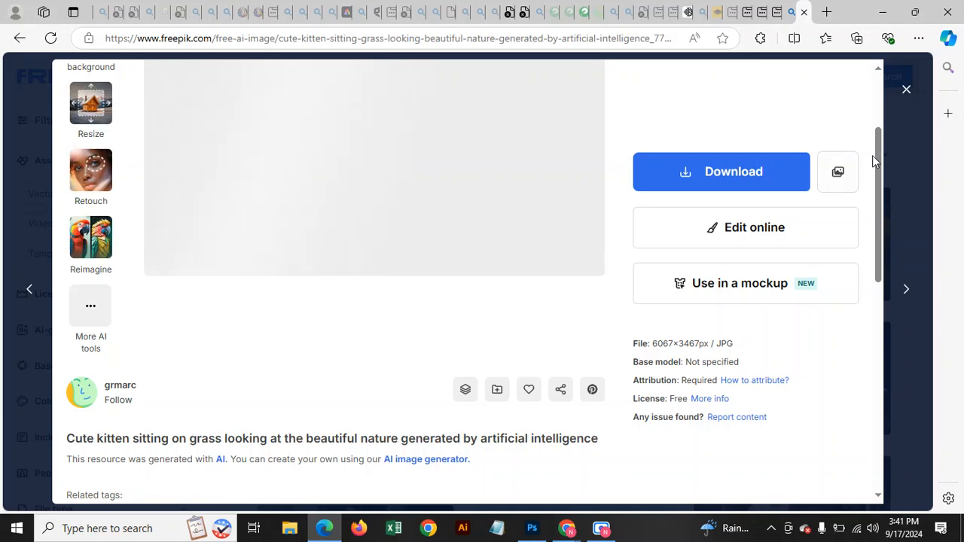
click(906, 89)
click(364, 315)
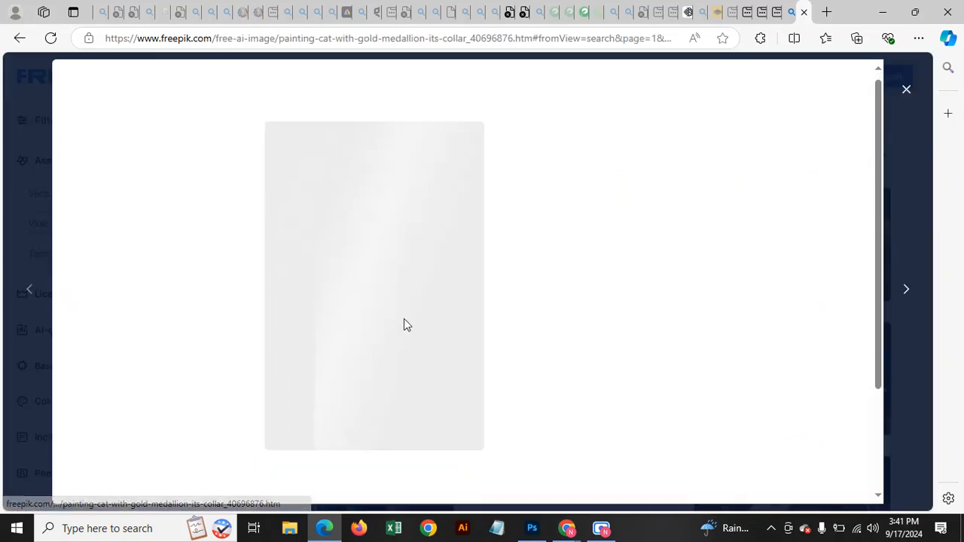
scroll(377, 332, down, 2)
click(905, 89)
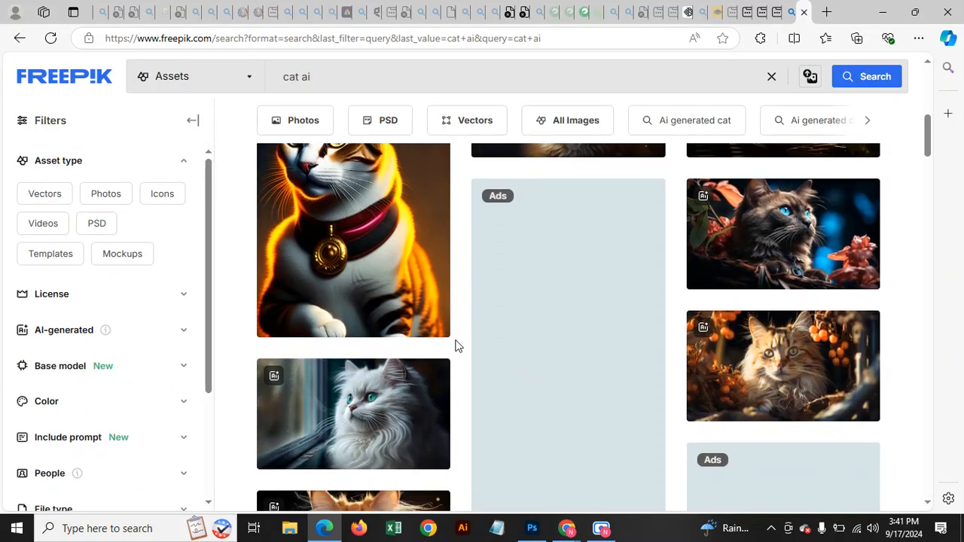
Open the white kitten-at-window image and go to its author's profile.
click(391, 397)
scroll(390, 397, down, 2)
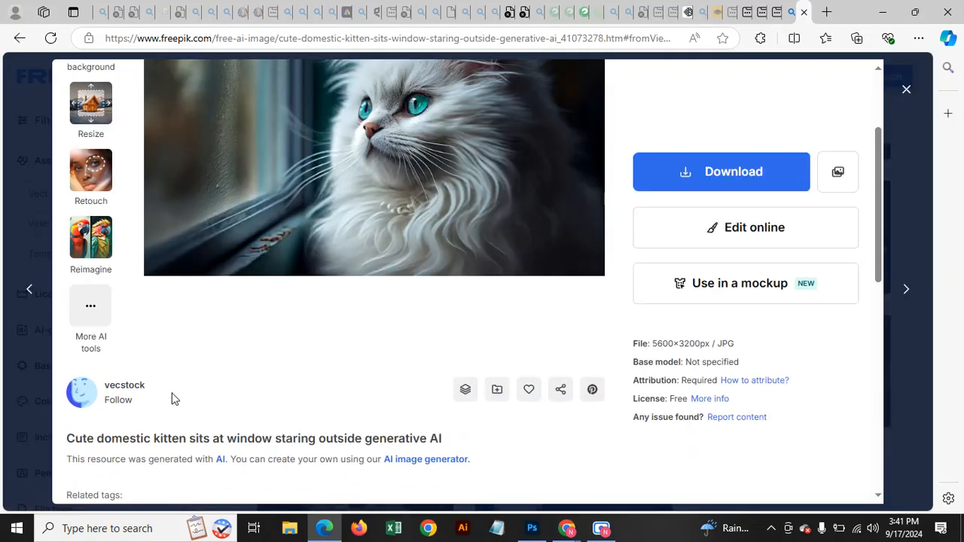
scroll(387, 180, up, 2)
scroll(192, 380, down, 3)
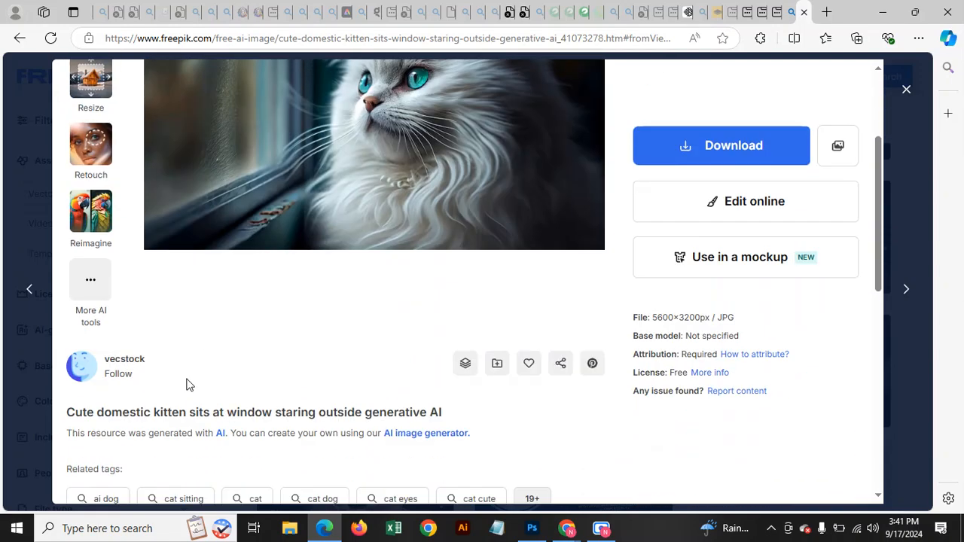
click(125, 315)
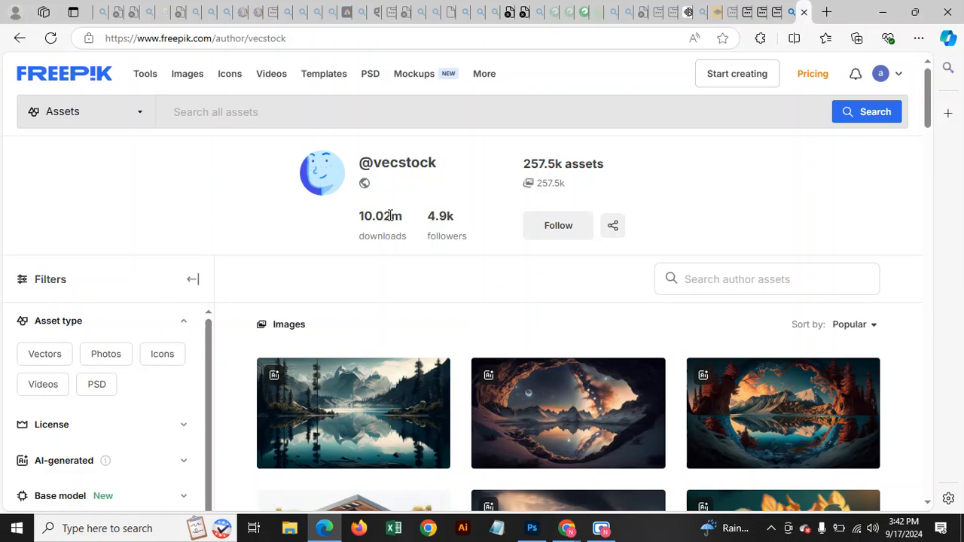
Scroll through the author's portfolio, clearing an accidental text selection.
drag(394, 215, 407, 218)
scroll(443, 304, down, 10)
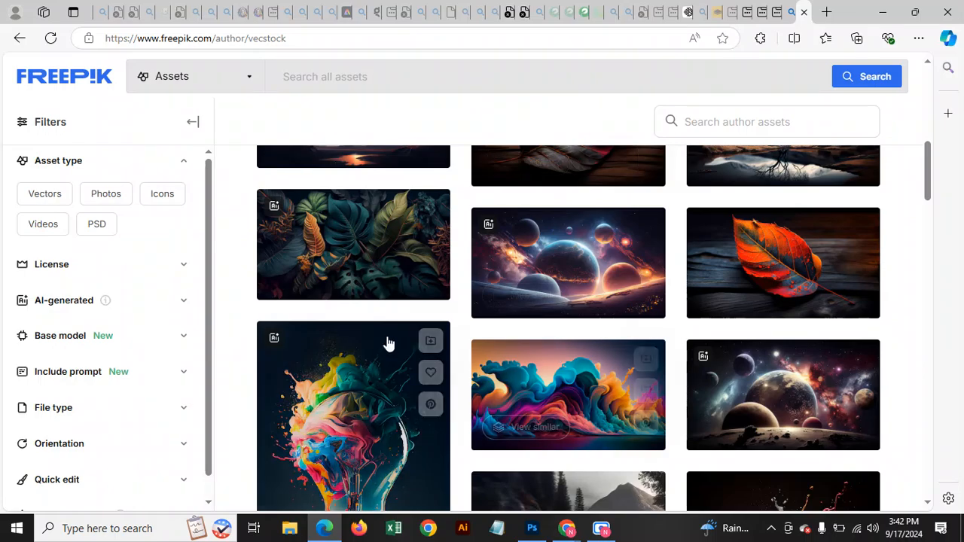
scroll(308, 249, down, 4)
scroll(333, 262, up, 6)
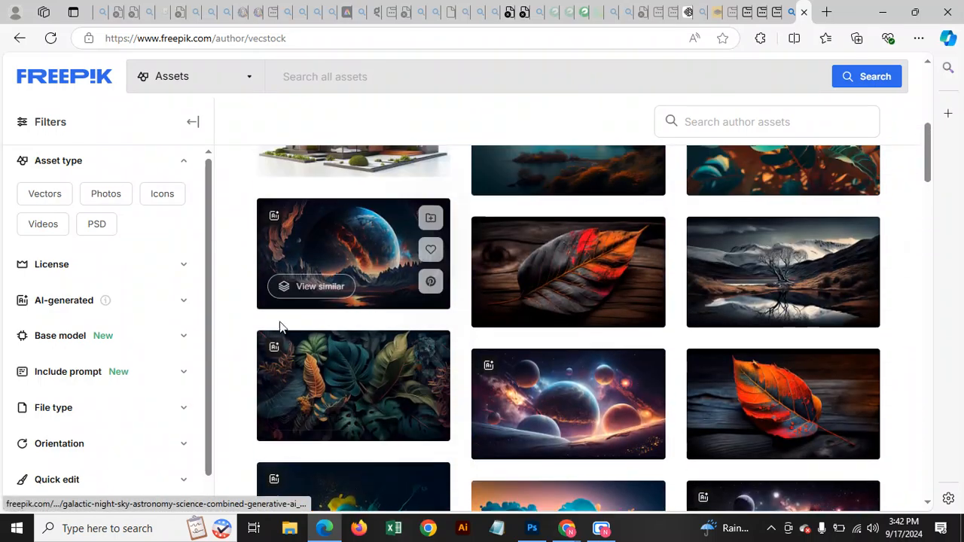
scroll(318, 352, up, 5)
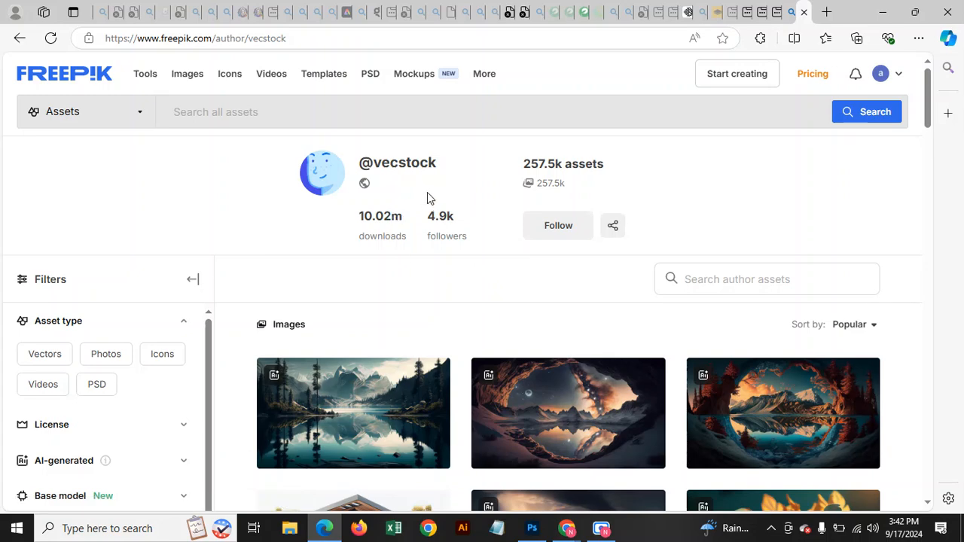
drag(403, 218, 393, 220)
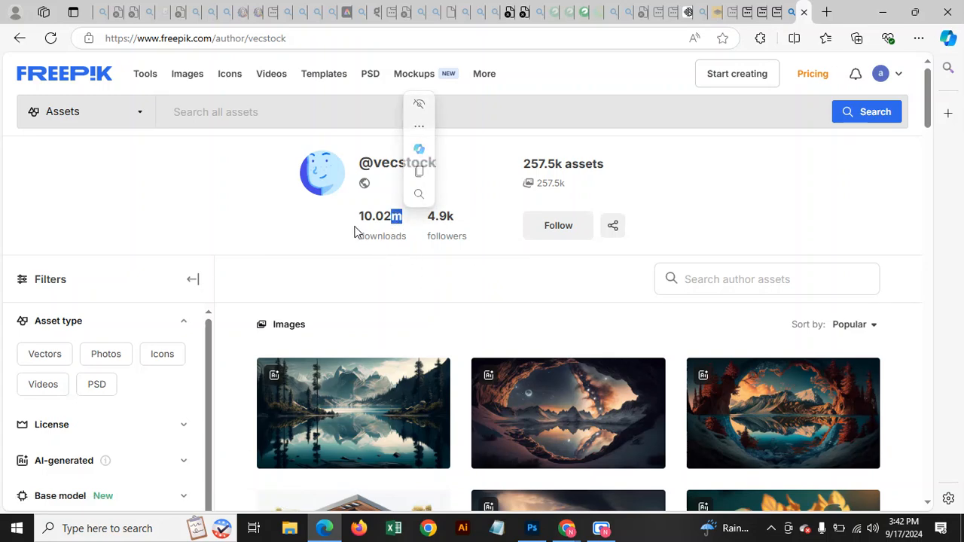
click(394, 217)
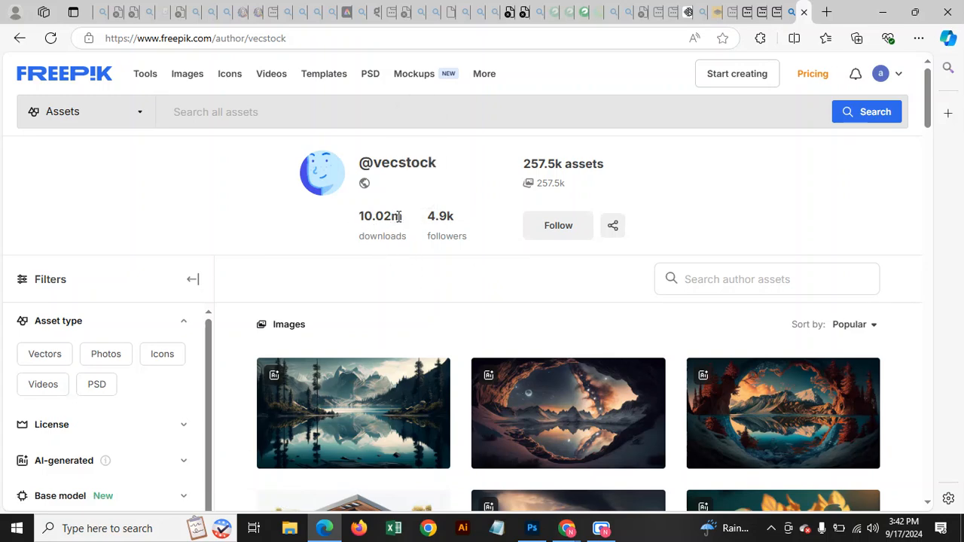
Browse the portfolio's second page of images, then return to Ideogram.
scroll(426, 246, down, 15)
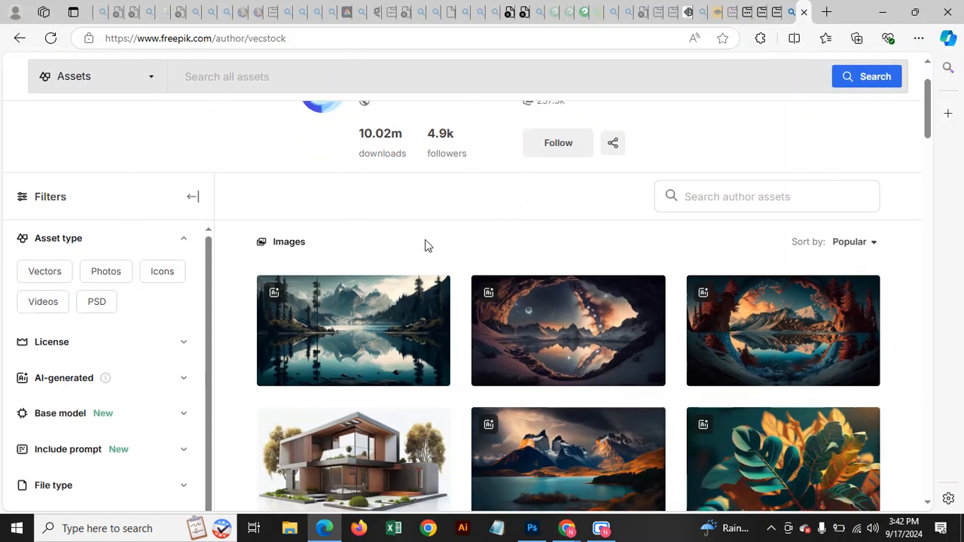
scroll(723, 333, down, 20)
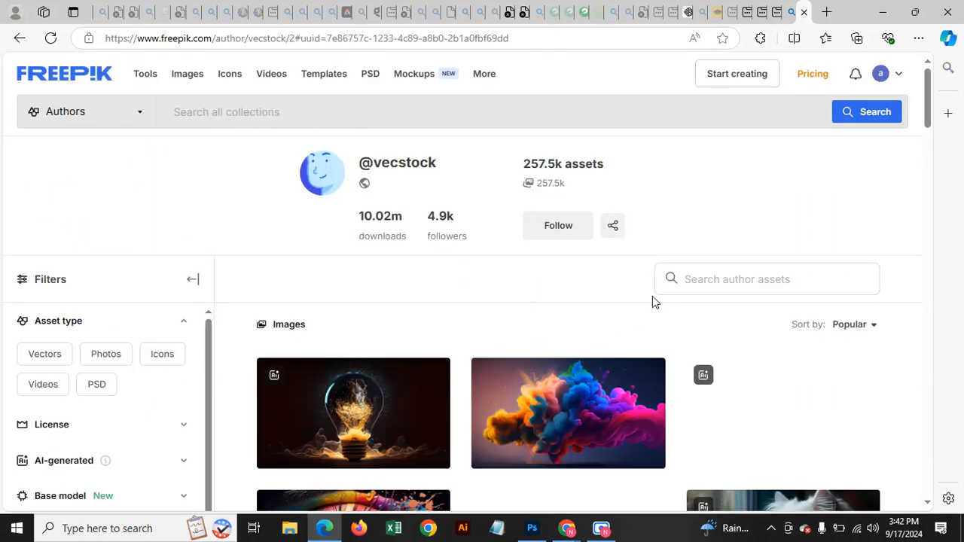
scroll(652, 295, down, 10)
scroll(697, 304, down, 2)
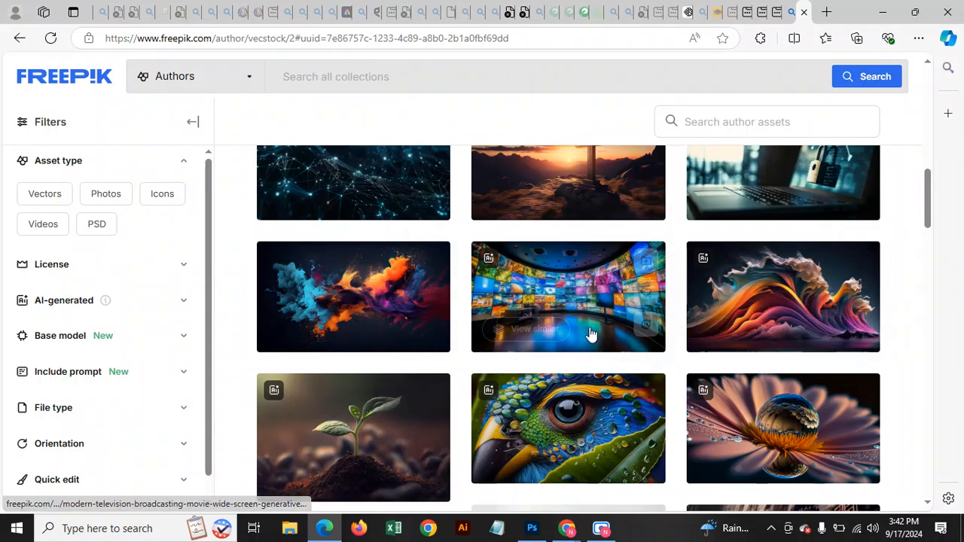
scroll(602, 271, up, 10)
click(687, 18)
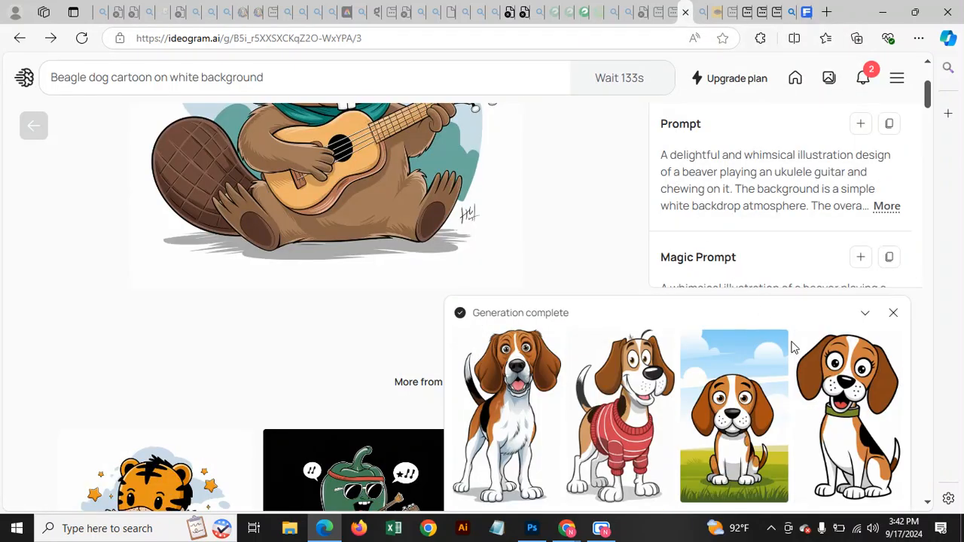
Open the first generated beagle cartoon in Ideogram and copy the image.
scroll(796, 358, down, 2)
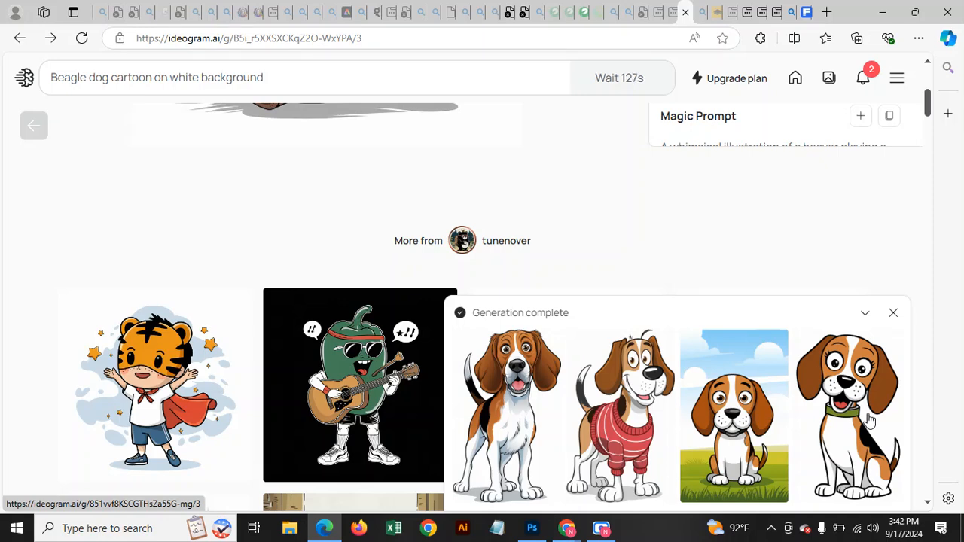
click(518, 382)
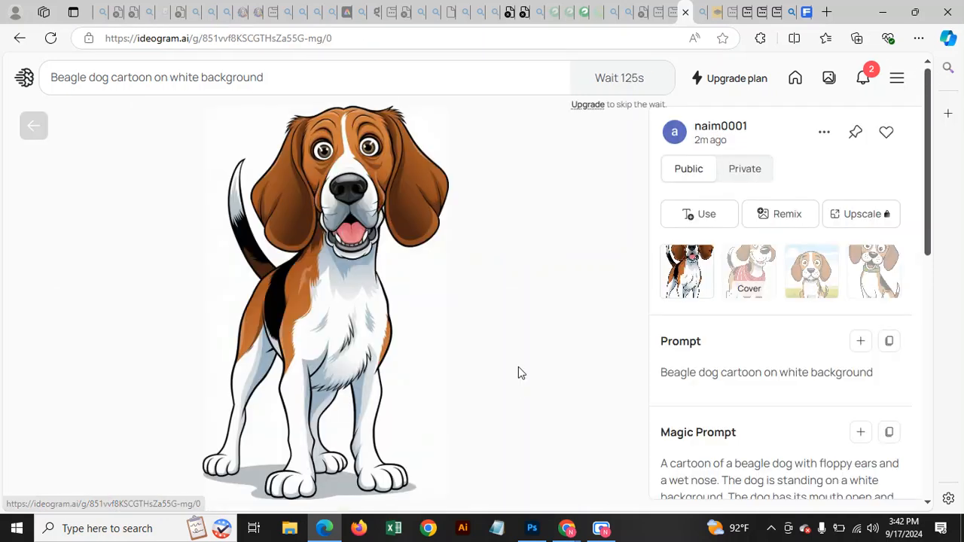
right_click(372, 161)
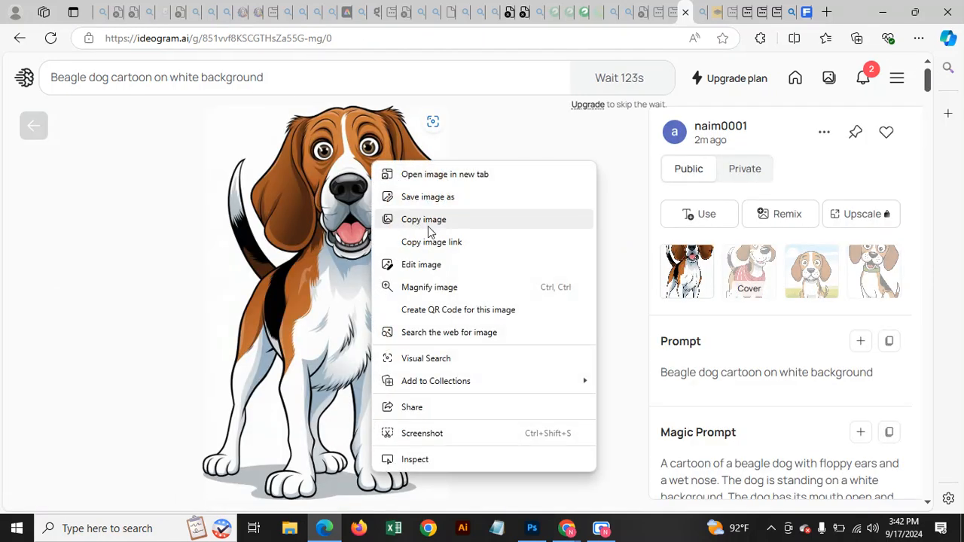
click(447, 226)
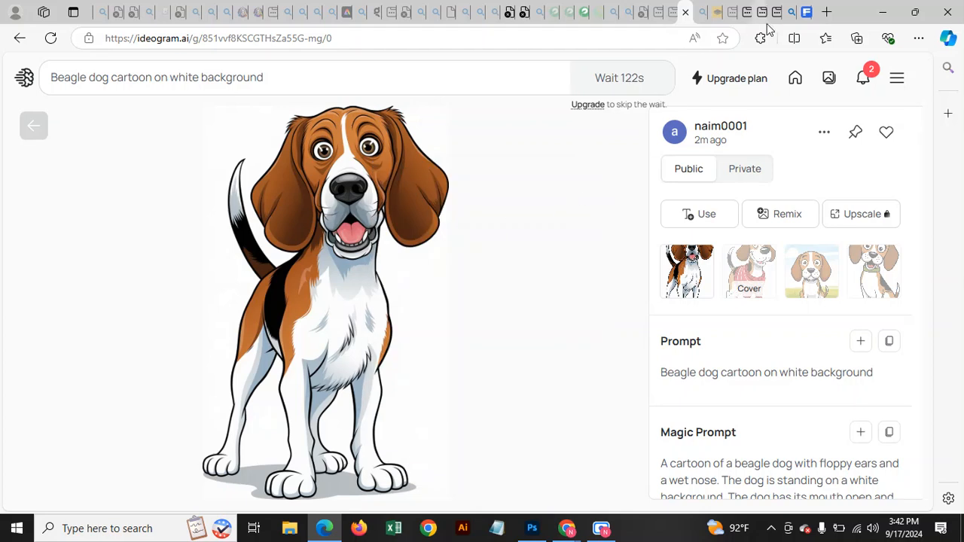
click(717, 13)
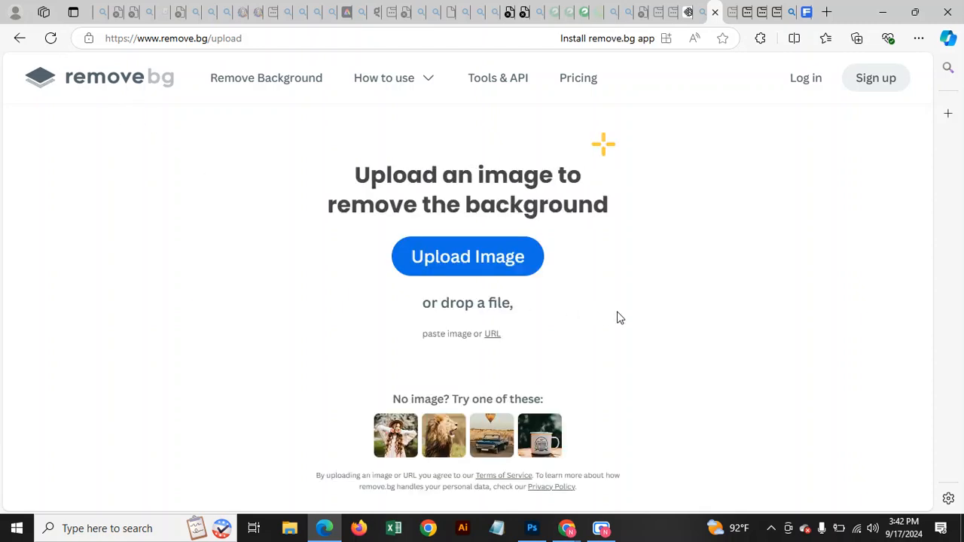
Paste the beagle into remove.bg and download the cutout as image-removebg-preview (10).png.
key(ctrl+v)
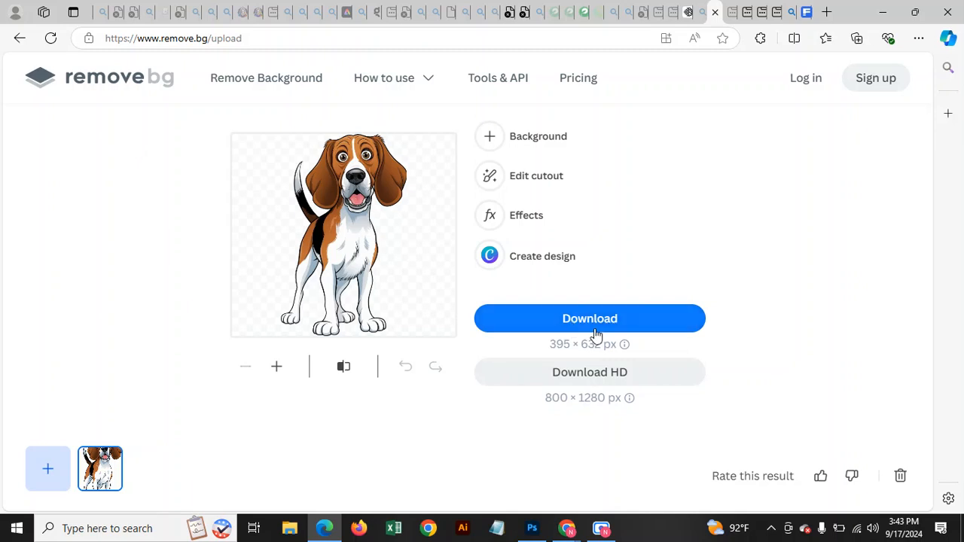
click(606, 330)
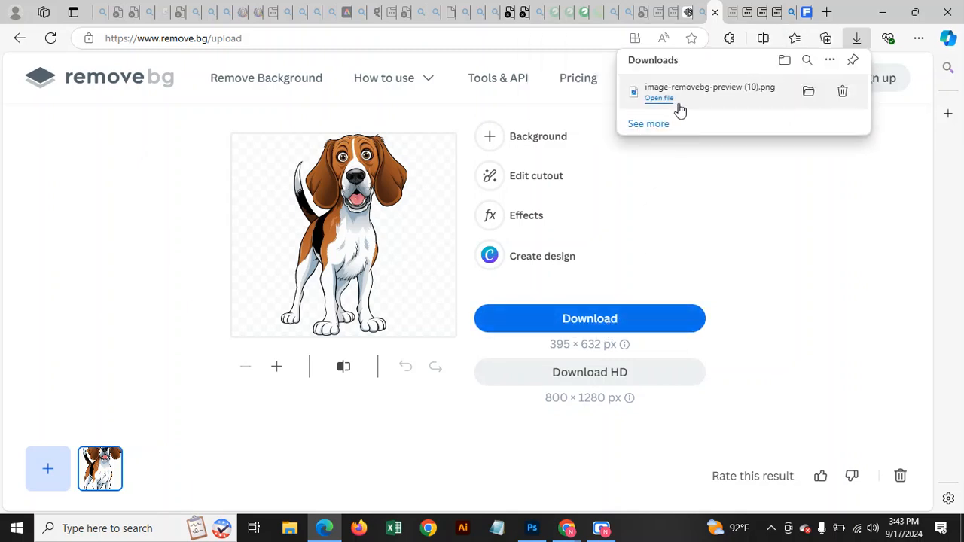
mouse_move(531, 527)
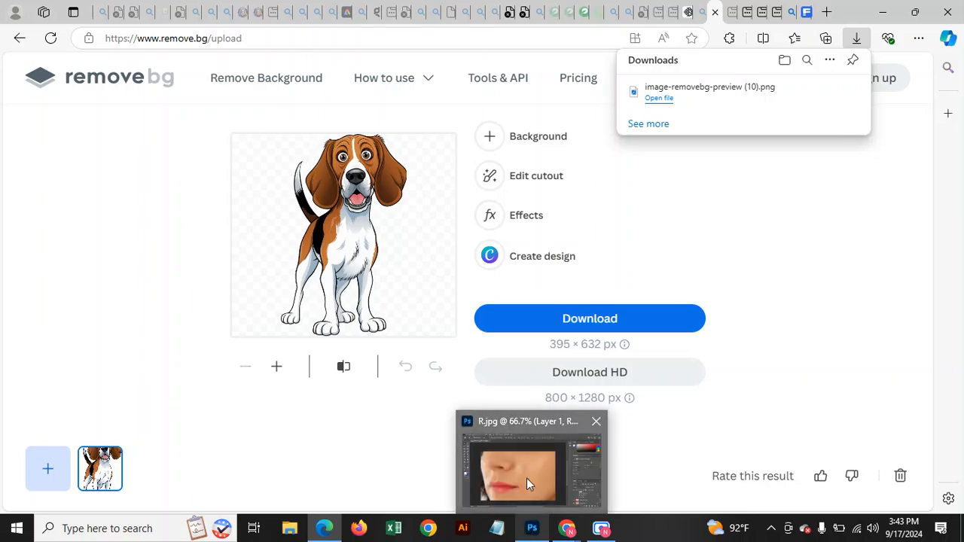
click(526, 478)
Select image-removebg-preview (10) in Downloads via File > Open, then cancel without opening it.
click(31, 7)
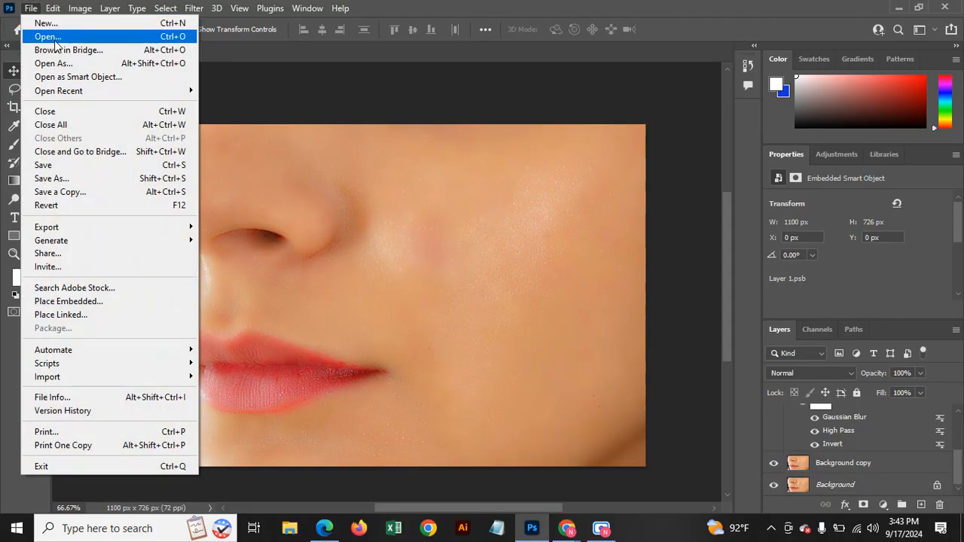
click(46, 37)
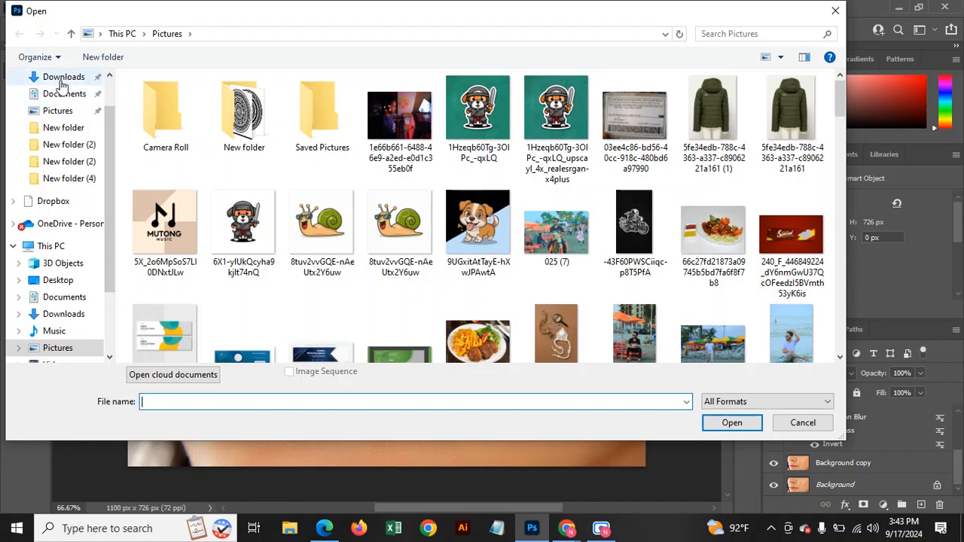
click(61, 77)
click(167, 120)
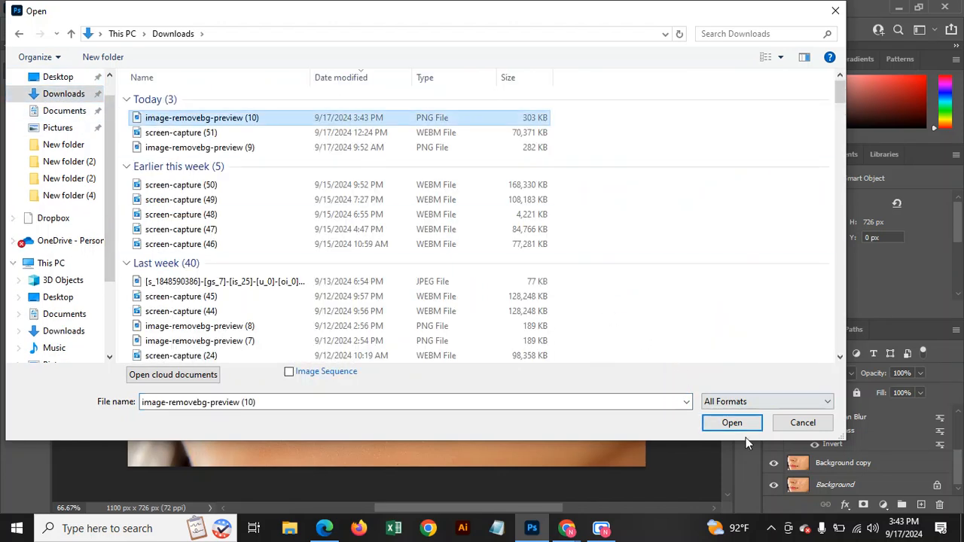
click(799, 426)
Bring the Chrome new-tab window and then the Edge browser to the front.
click(34, 9)
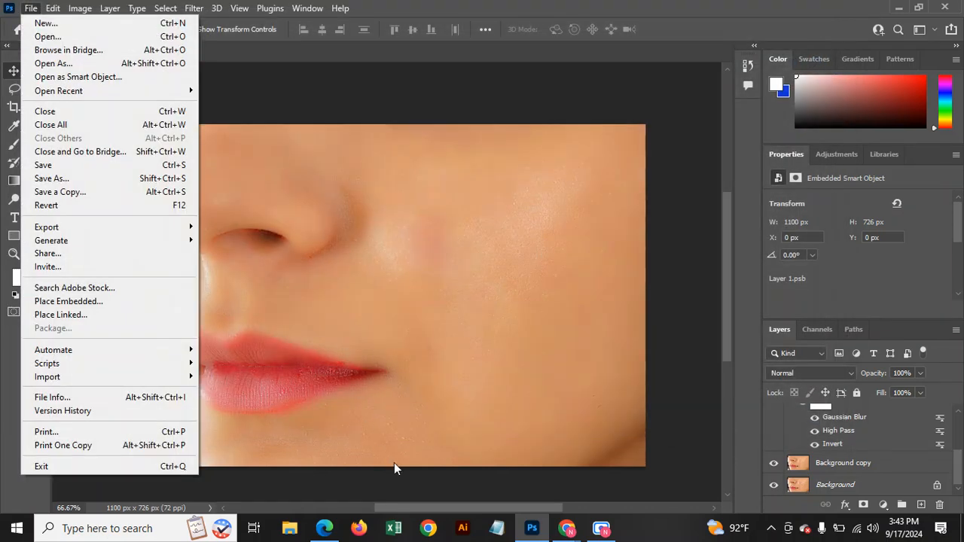
mouse_move(566, 528)
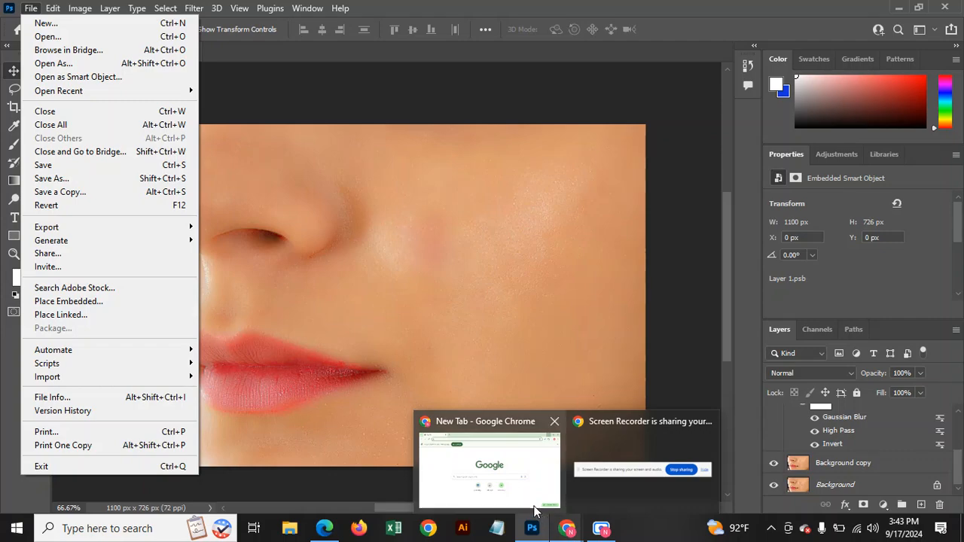
click(534, 512)
mouse_move(324, 528)
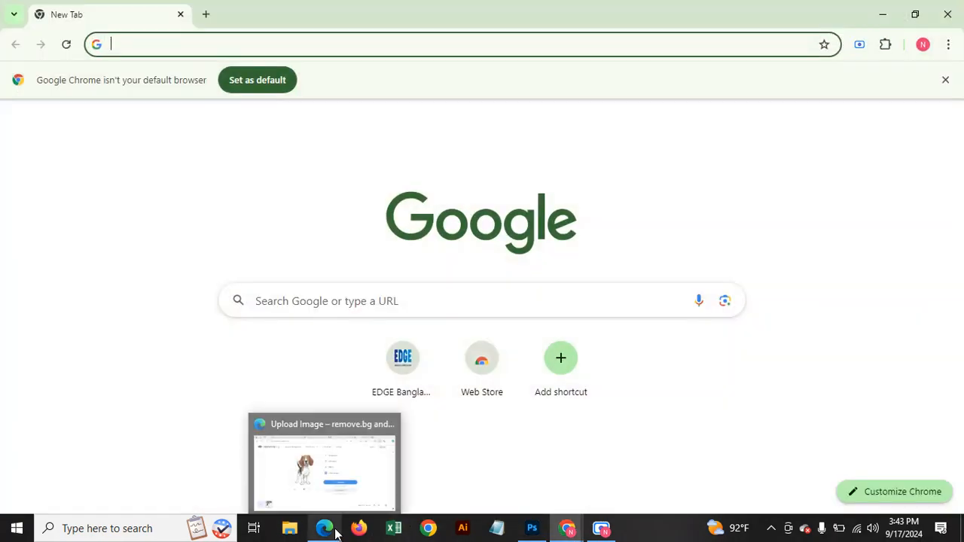
click(324, 482)
Read Pngtree's AI artwork upload requirements (PNG over 2500*2500px), then return to Photoshop.
click(586, 12)
scroll(138, 208, up, 3)
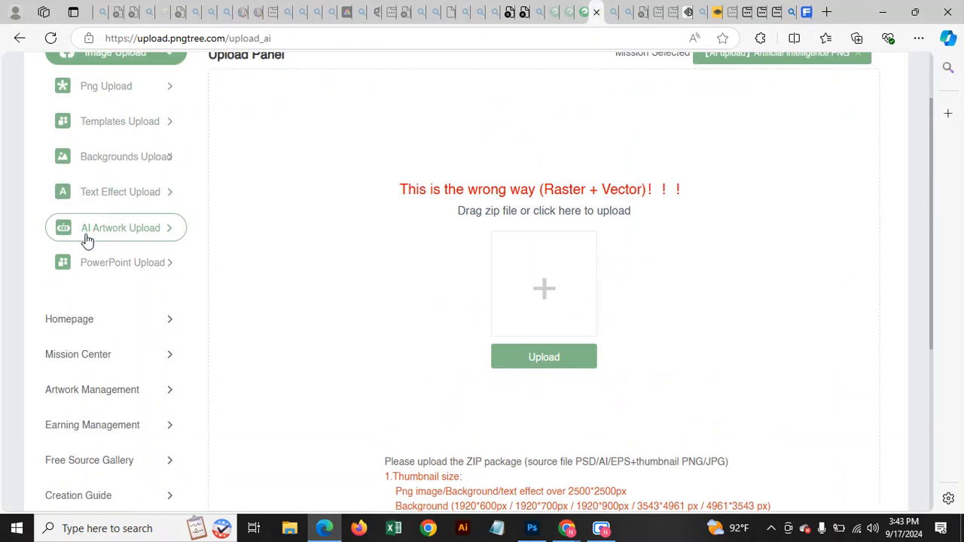
scroll(429, 286, down, 2)
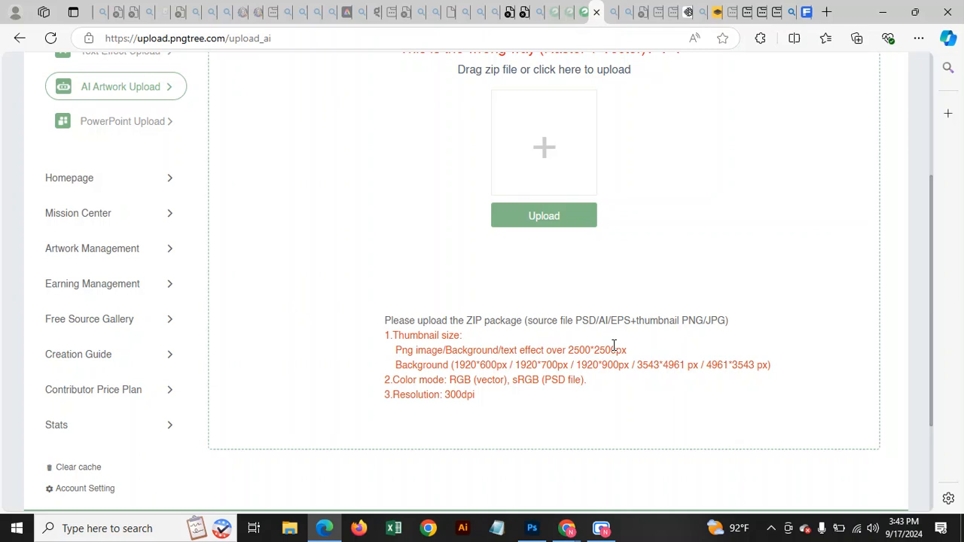
scroll(662, 309, down, 2)
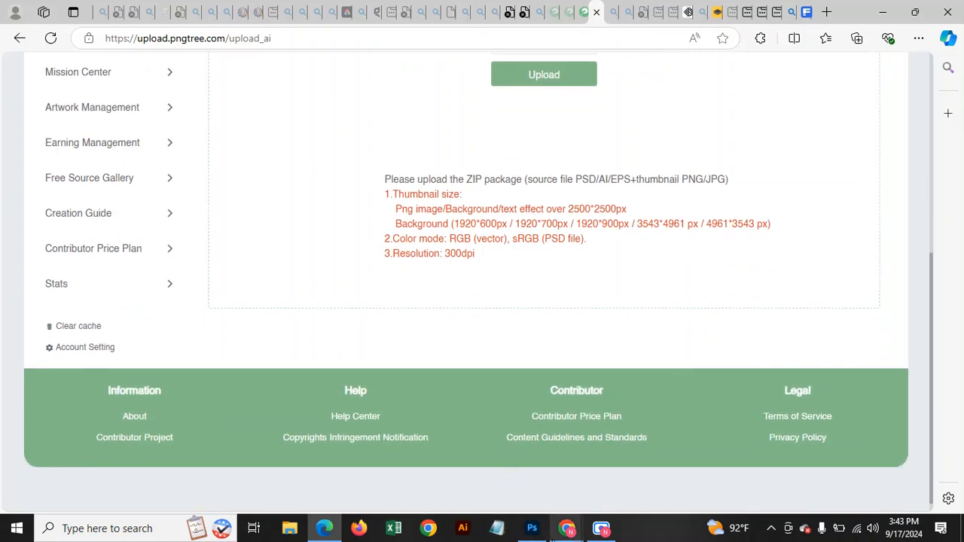
mouse_move(532, 528)
click(525, 500)
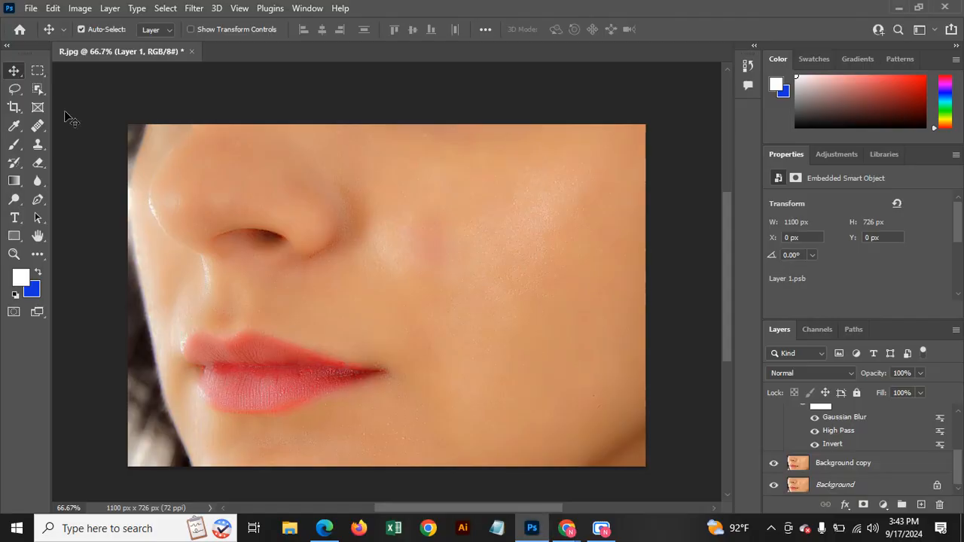
click(30, 8)
click(44, 24)
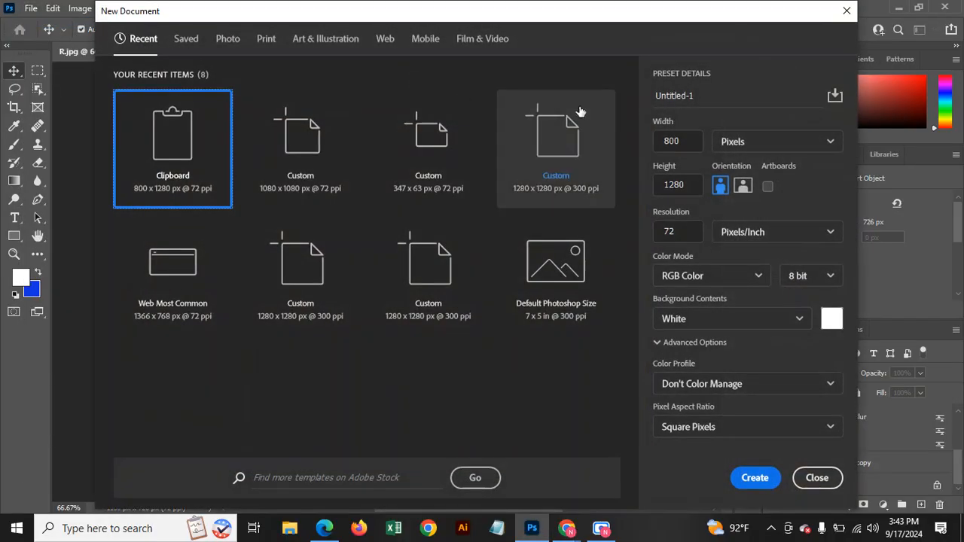
click(391, 41)
click(693, 141)
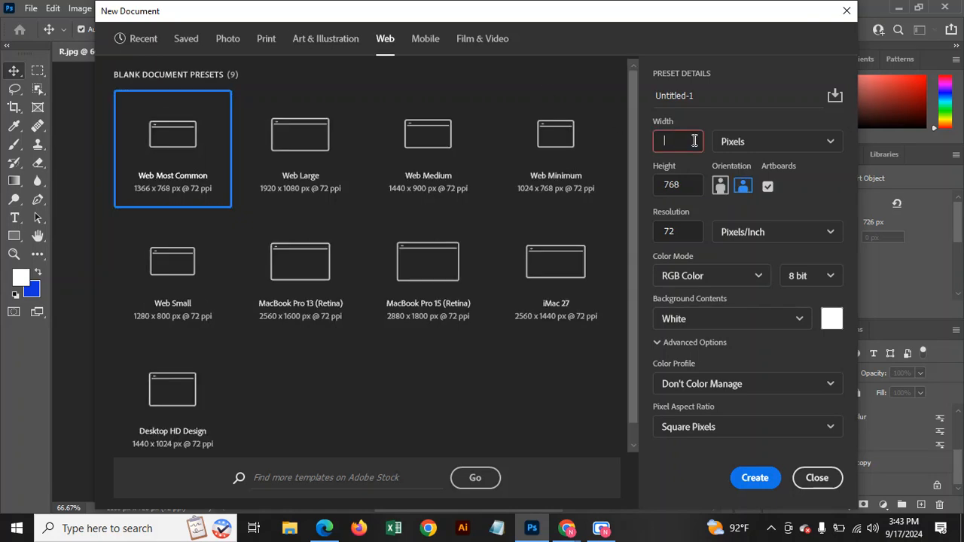
text(2500)
click(695, 186)
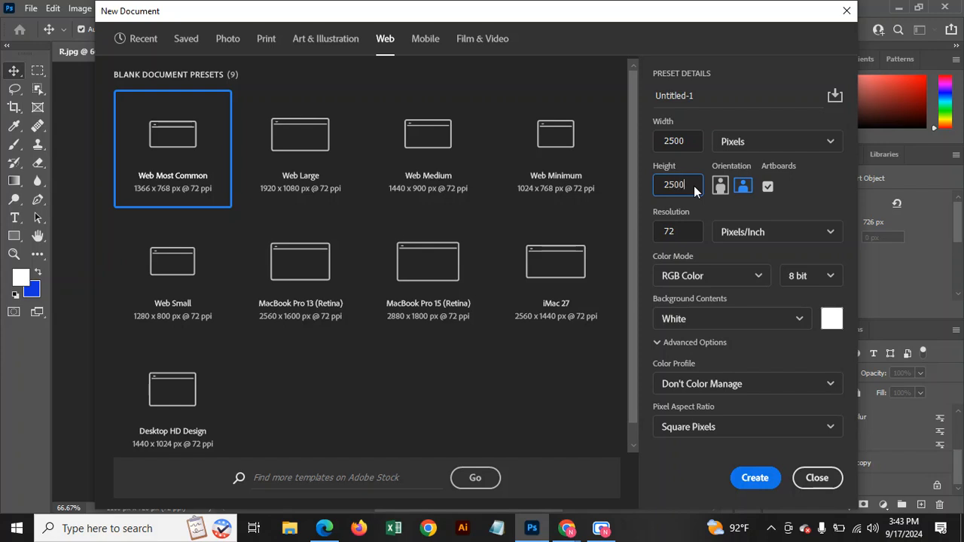
click(754, 477)
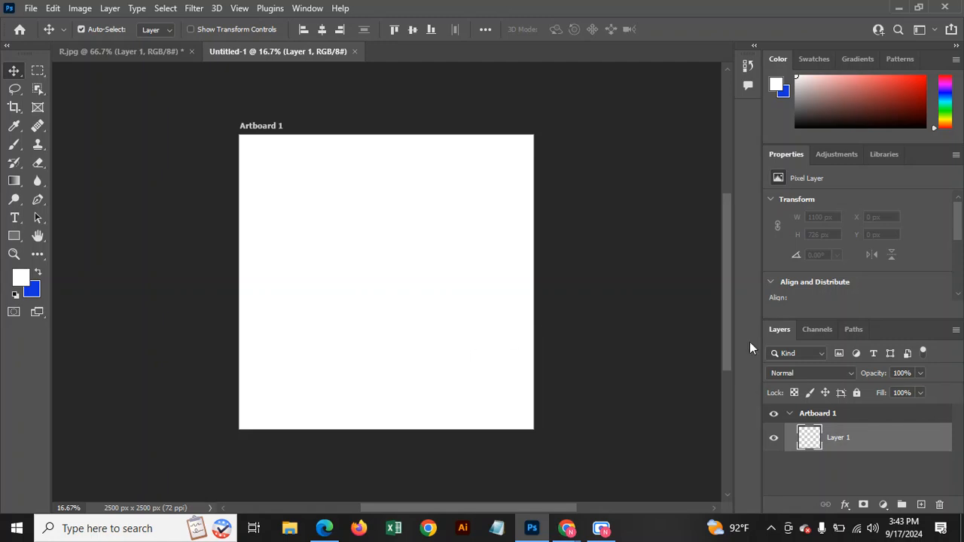
click(354, 51)
click(31, 7)
Create a 2500 × 2500 px document with an empty Layer 1, then bring up File Explorer.
click(46, 23)
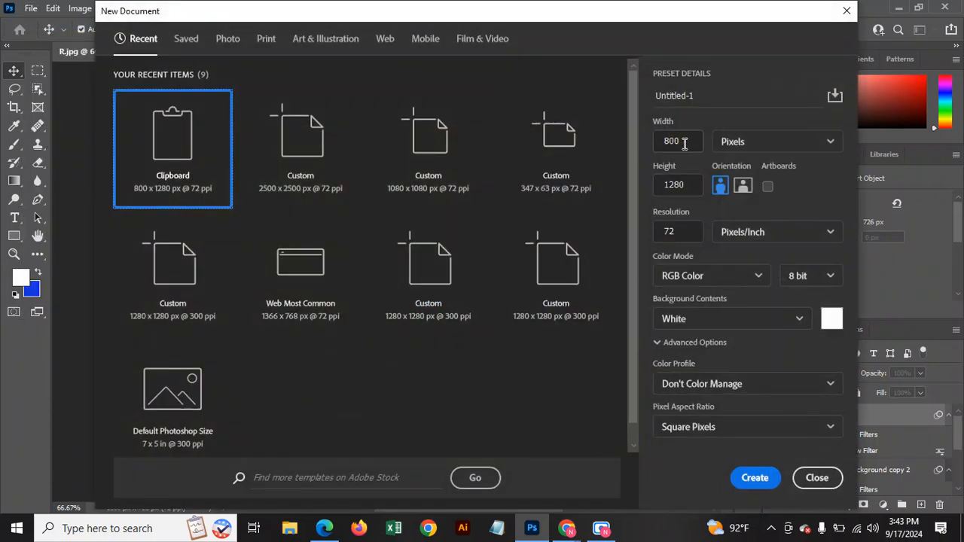
click(680, 143)
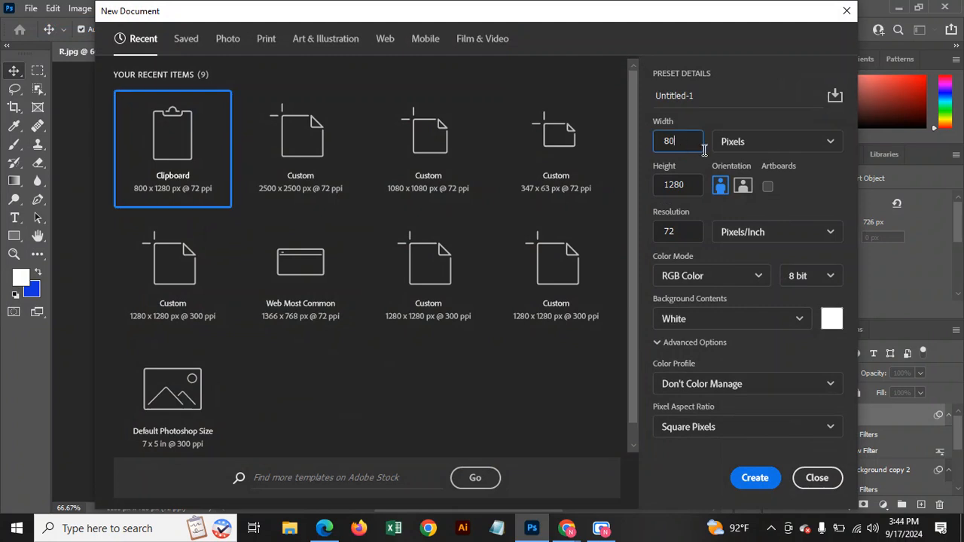
text(2500)
click(685, 184)
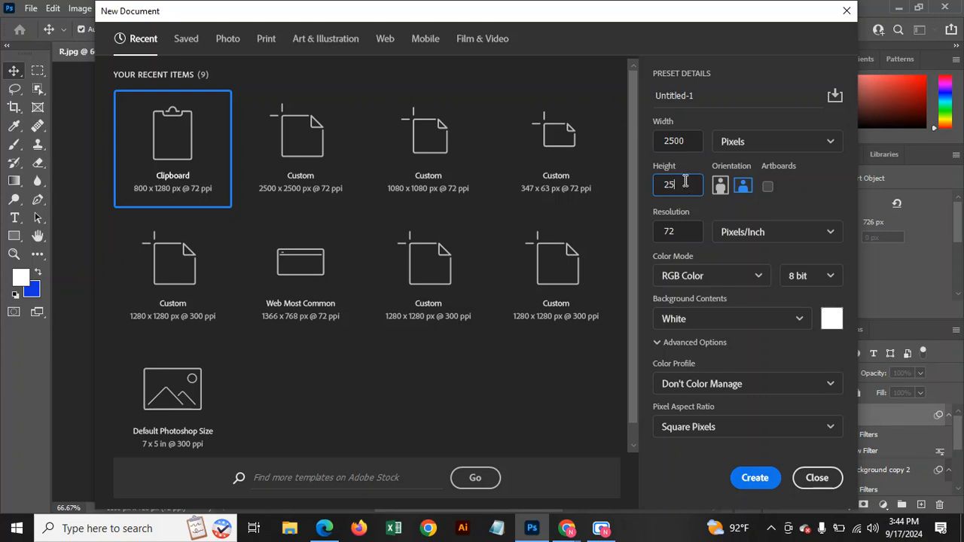
click(753, 477)
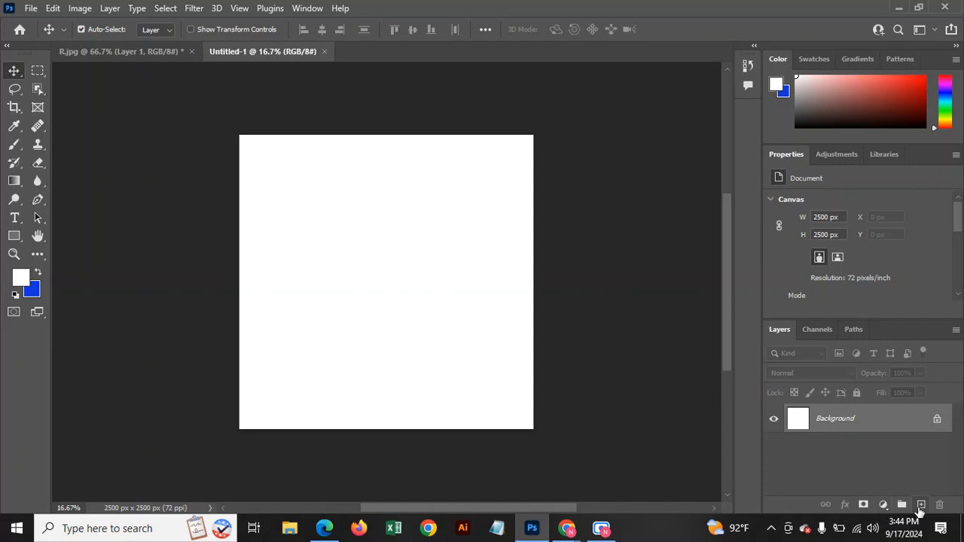
click(921, 504)
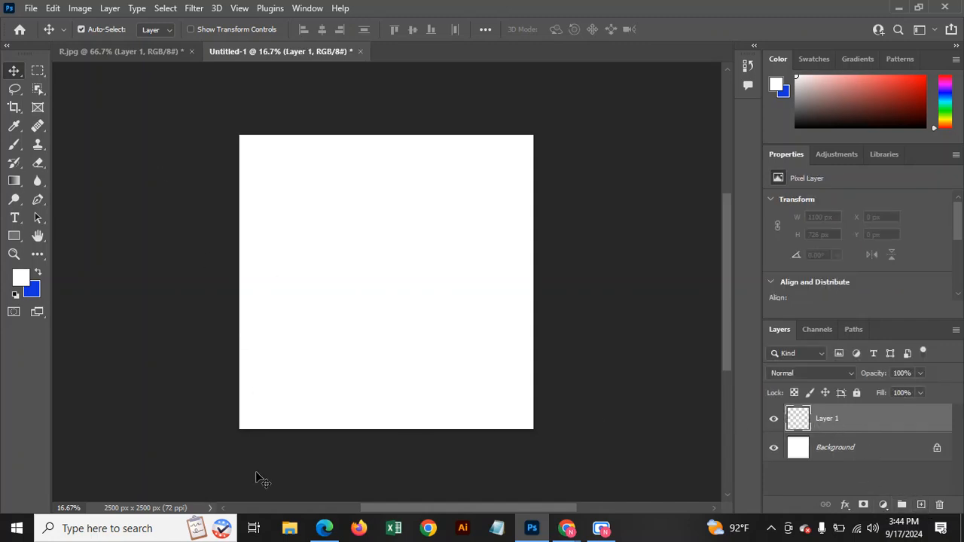
key(super+e)
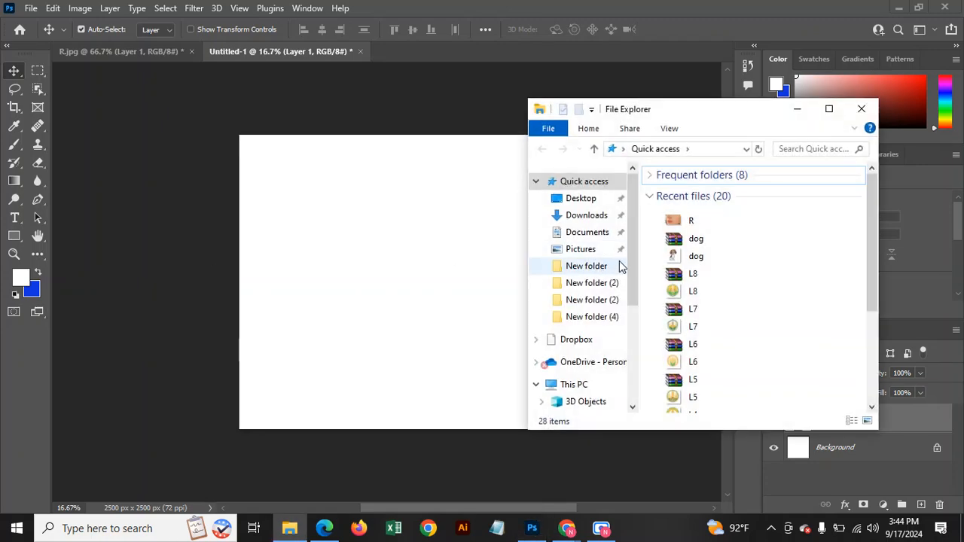
Place image-removebg-preview (10) from Downloads into the document as a linked image.
click(589, 216)
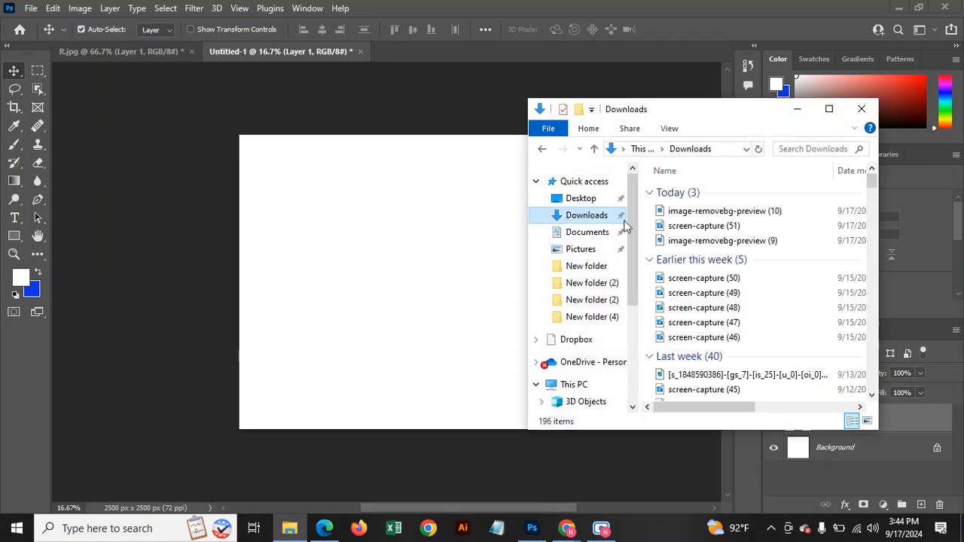
click(726, 215)
drag(799, 220, 724, 217)
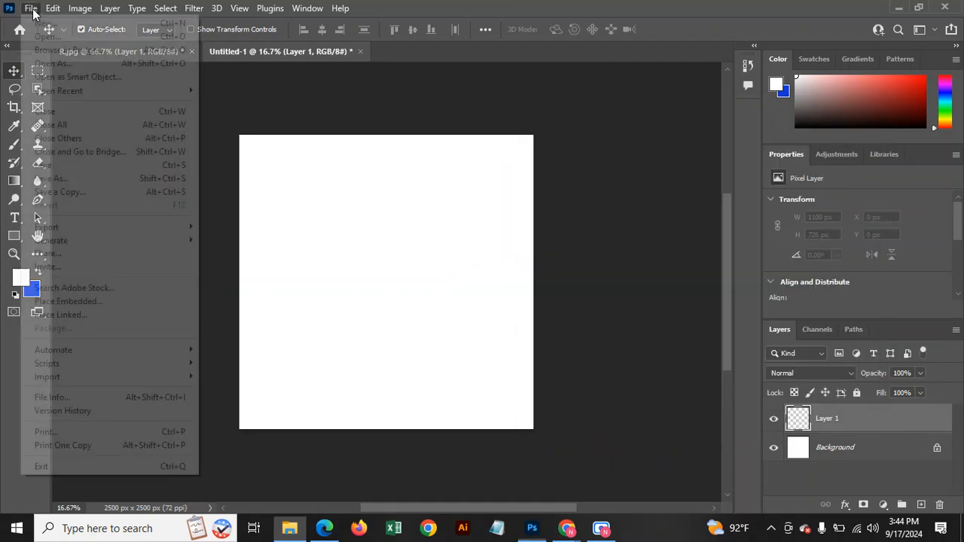
click(31, 8)
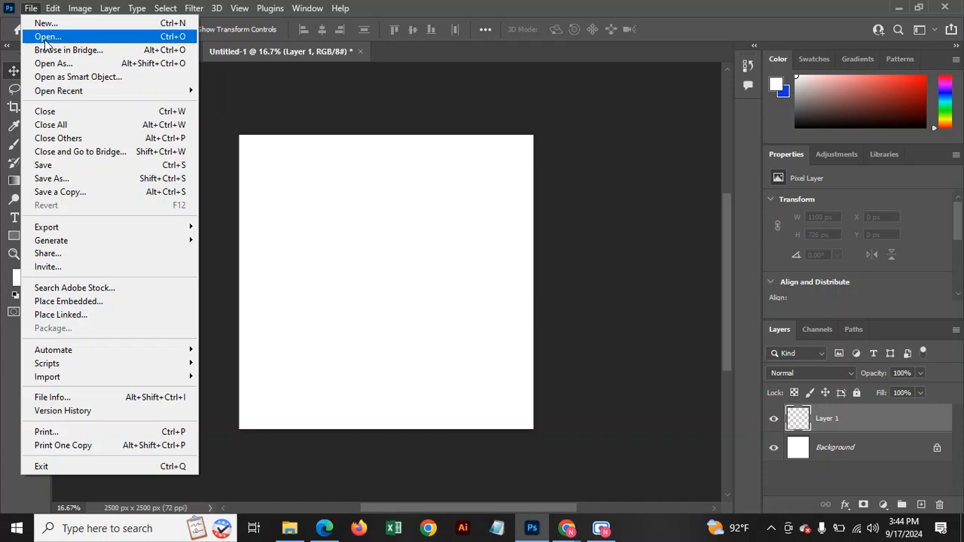
click(73, 322)
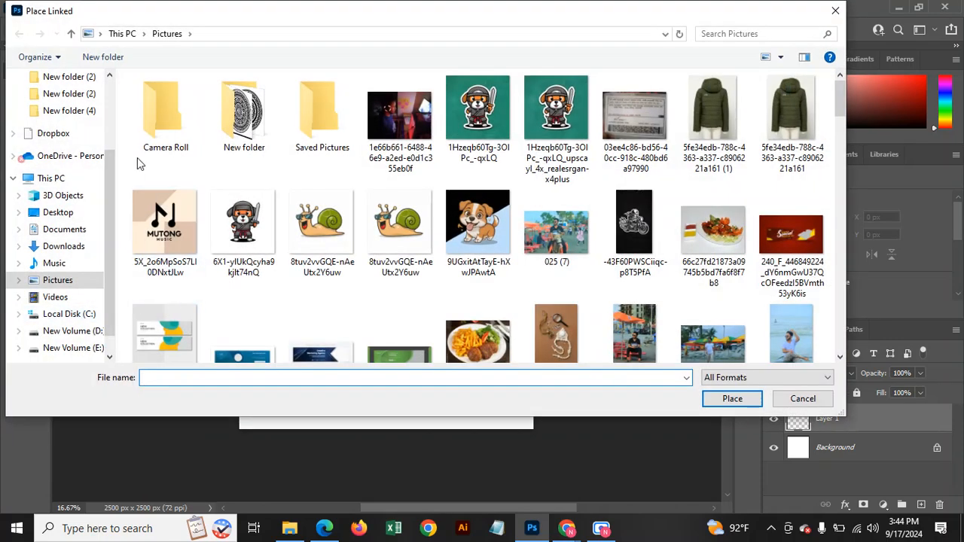
scroll(114, 136, up, 2)
scroll(75, 143, up, 1)
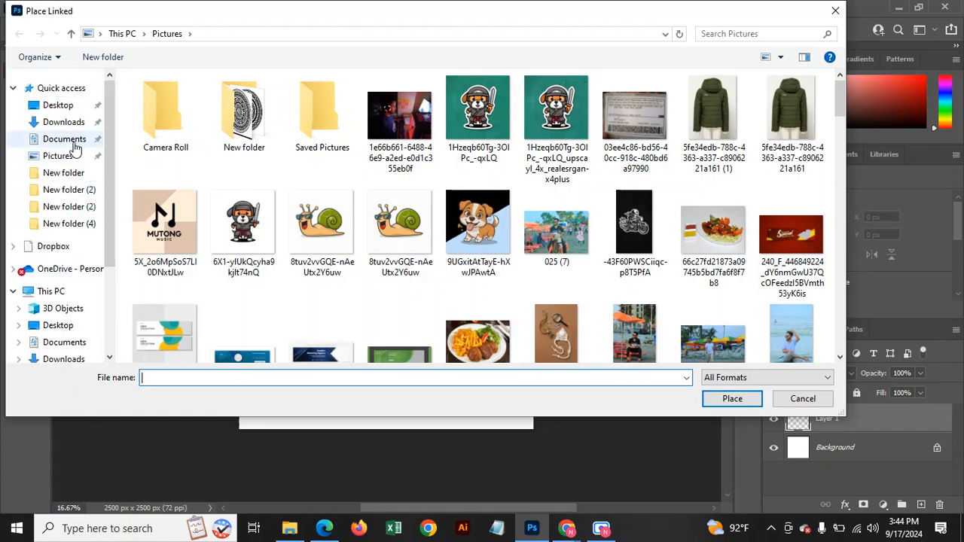
click(71, 122)
click(202, 119)
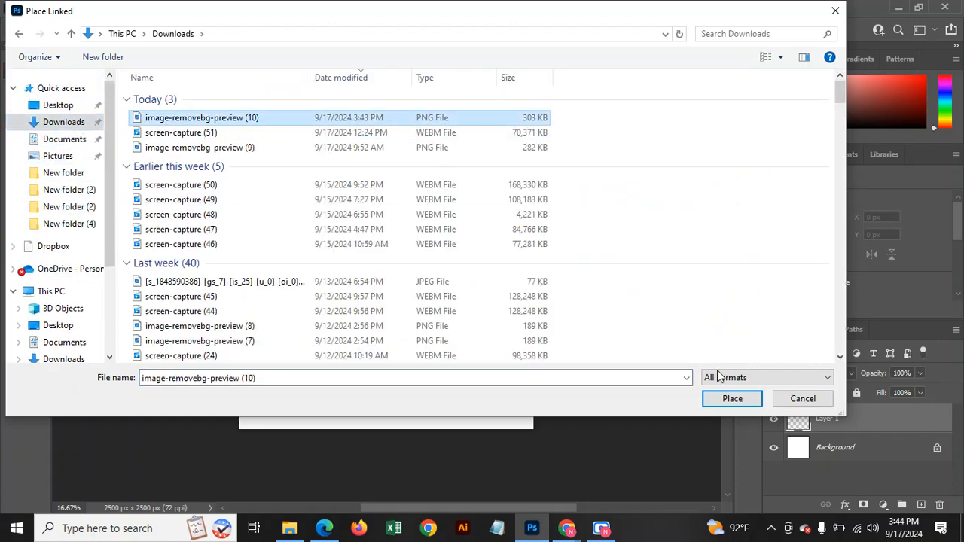
click(732, 399)
Enlarge the beagle to about 340%, commit the transform, and nudge it slightly left.
drag(407, 319, 462, 404)
drag(363, 249, 305, 155)
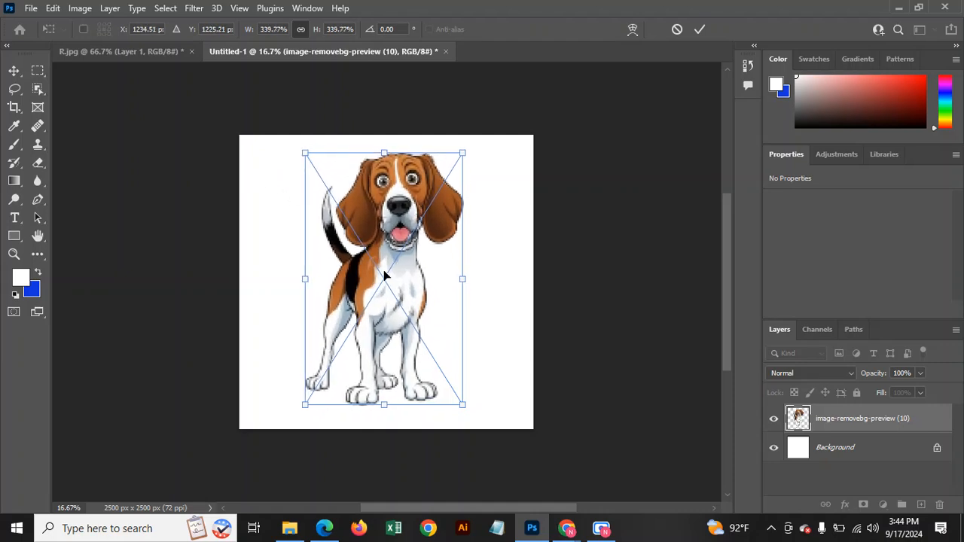
click(699, 28)
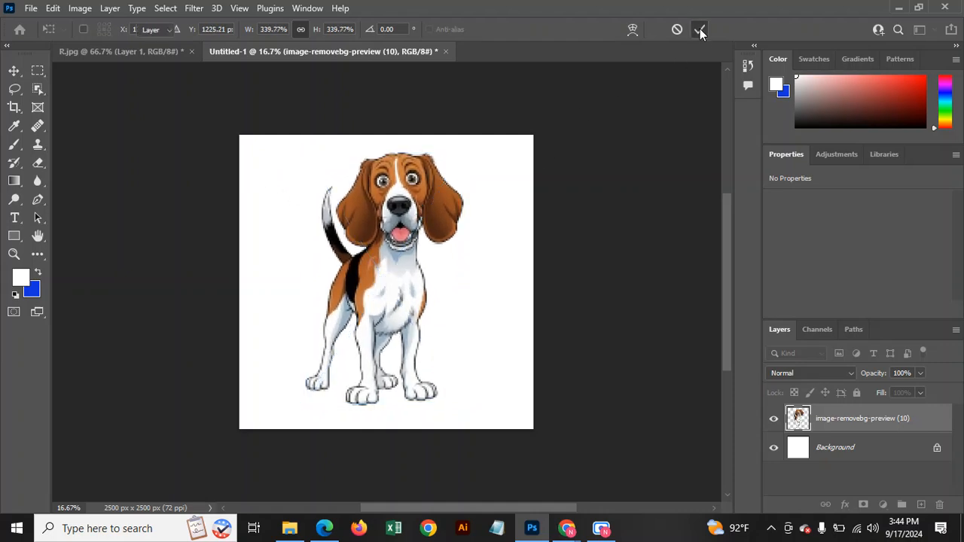
drag(403, 278, 397, 278)
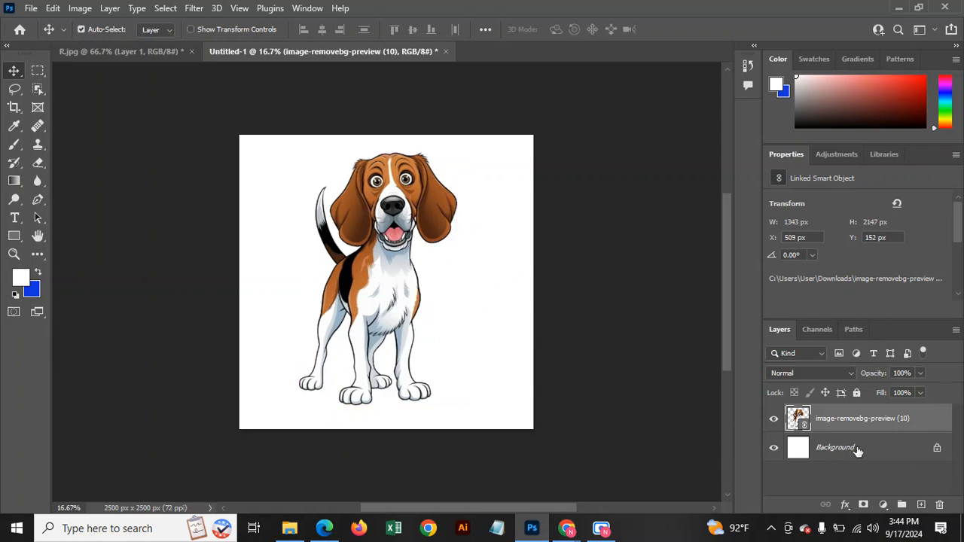
click(858, 450)
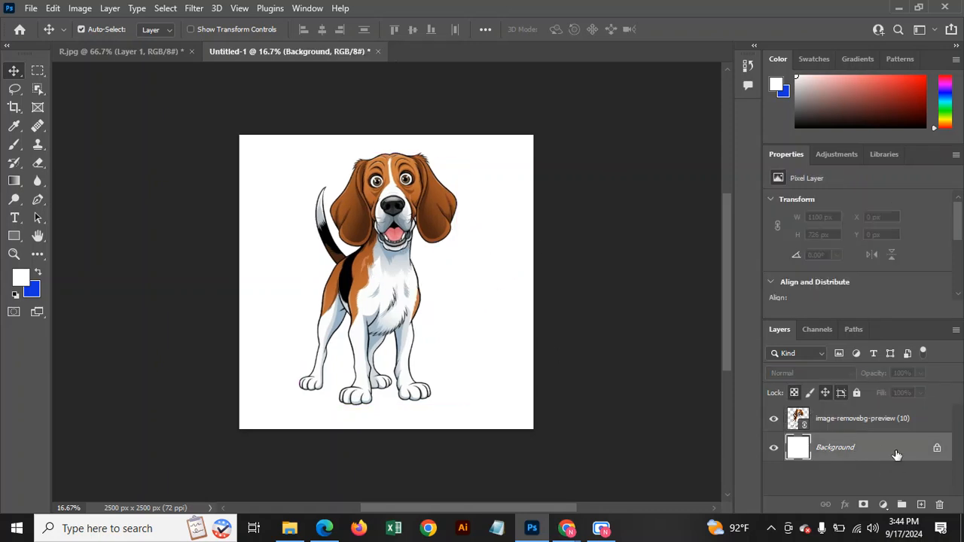
Delete the white Background layer and shift the beagle a little right.
click(939, 504)
click(424, 210)
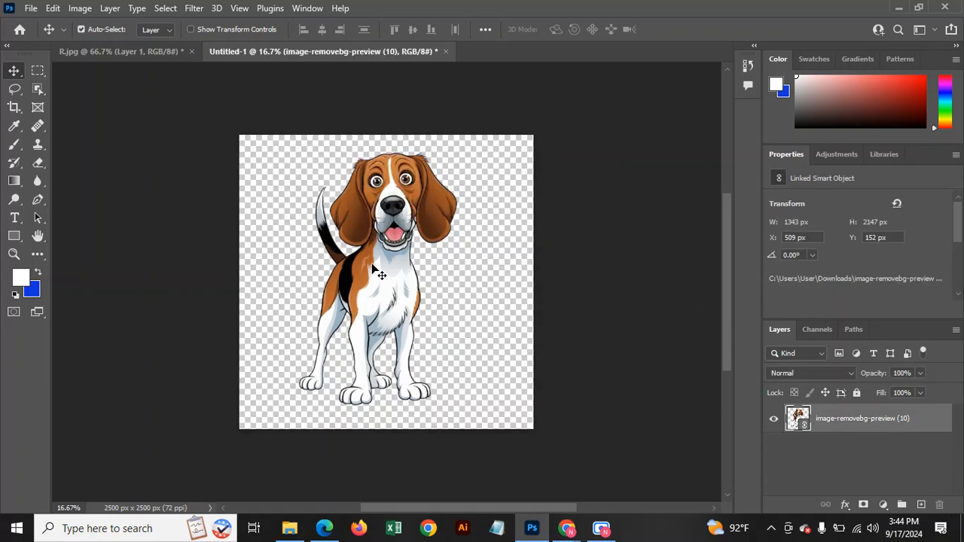
drag(382, 274, 391, 274)
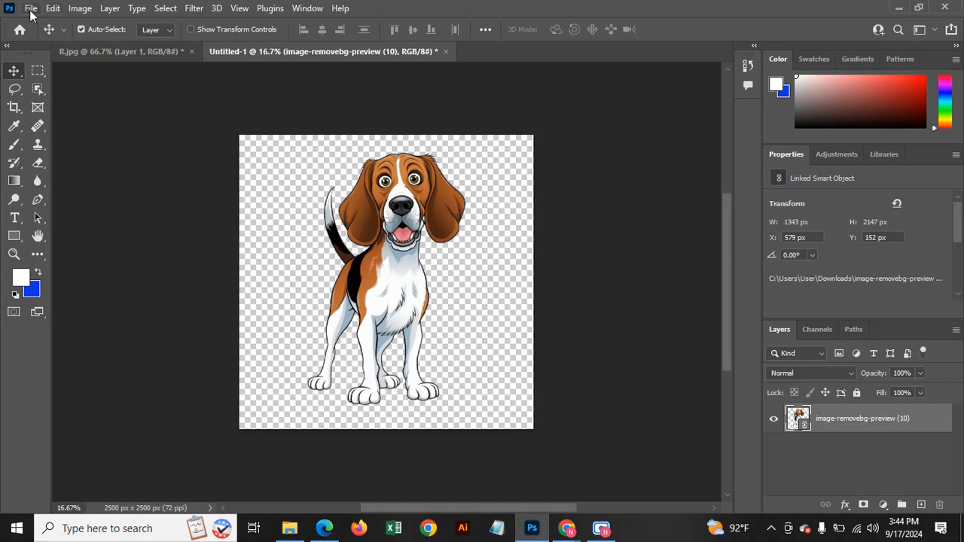
Set up a Save for Web export as PNG-8, then cancel it.
click(31, 8)
mouse_move(113, 226)
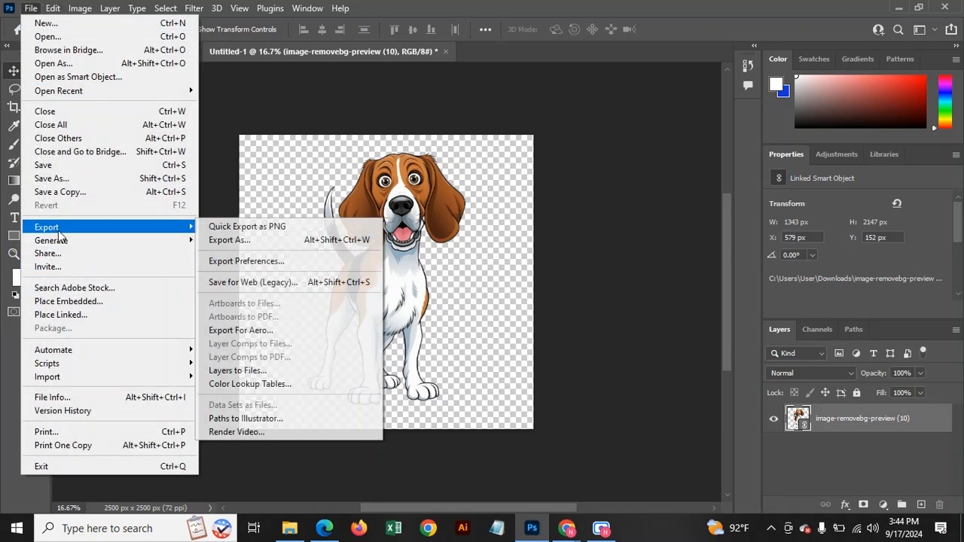
click(259, 281)
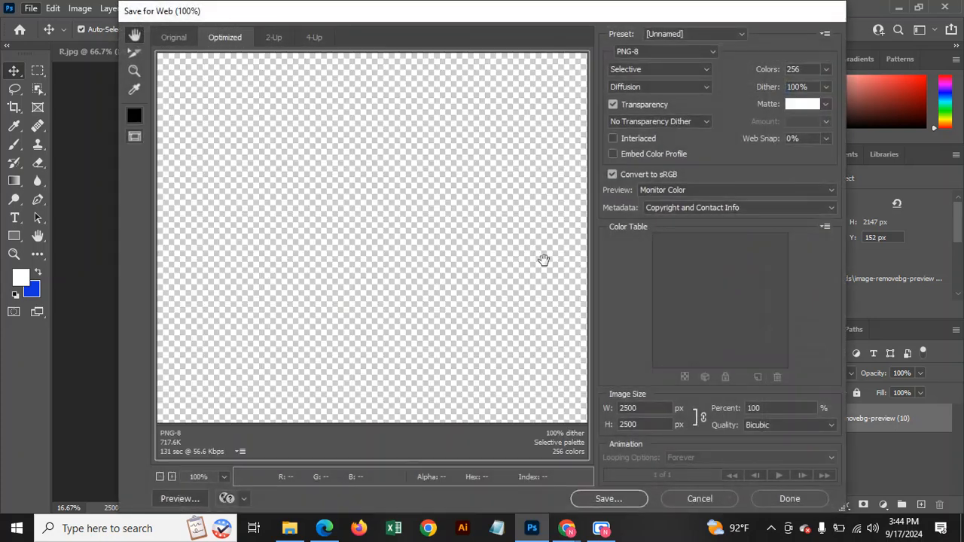
click(653, 52)
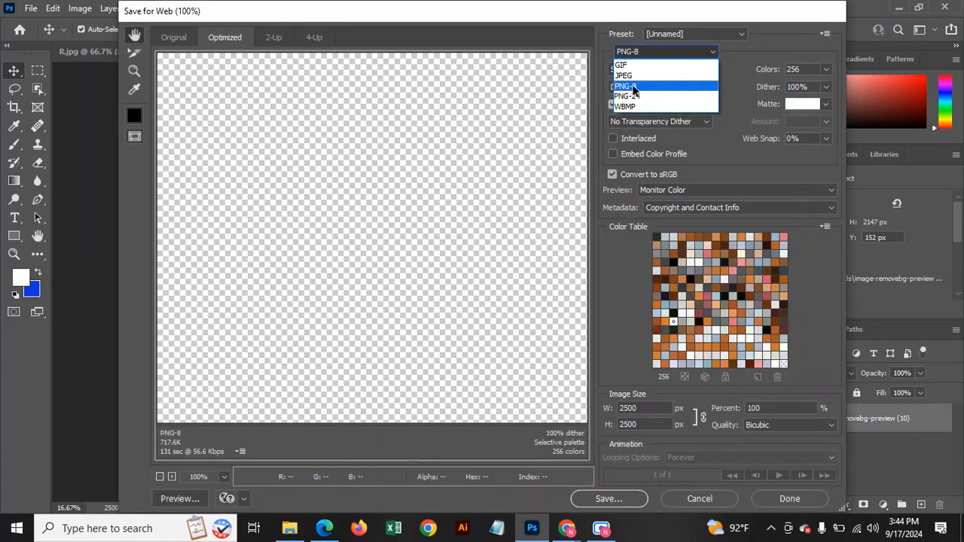
click(629, 87)
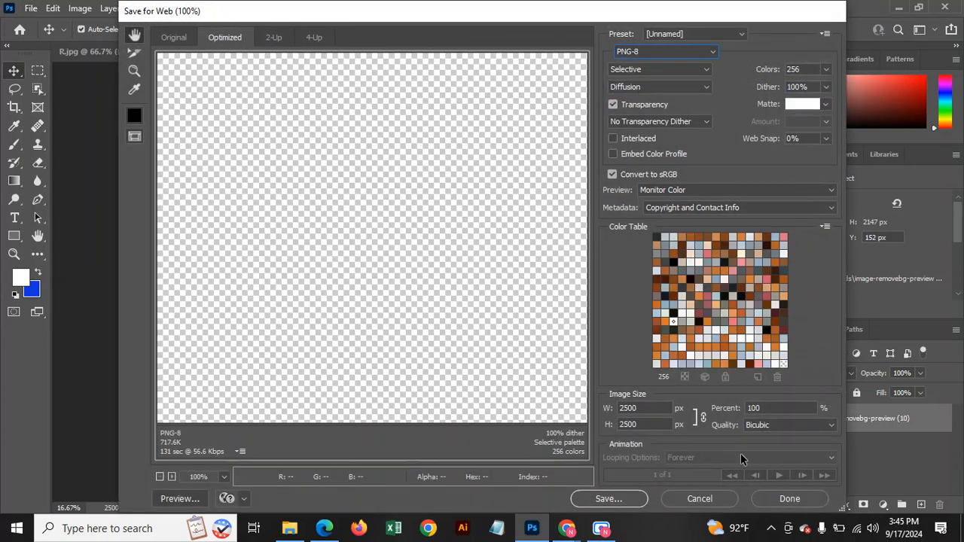
click(609, 499)
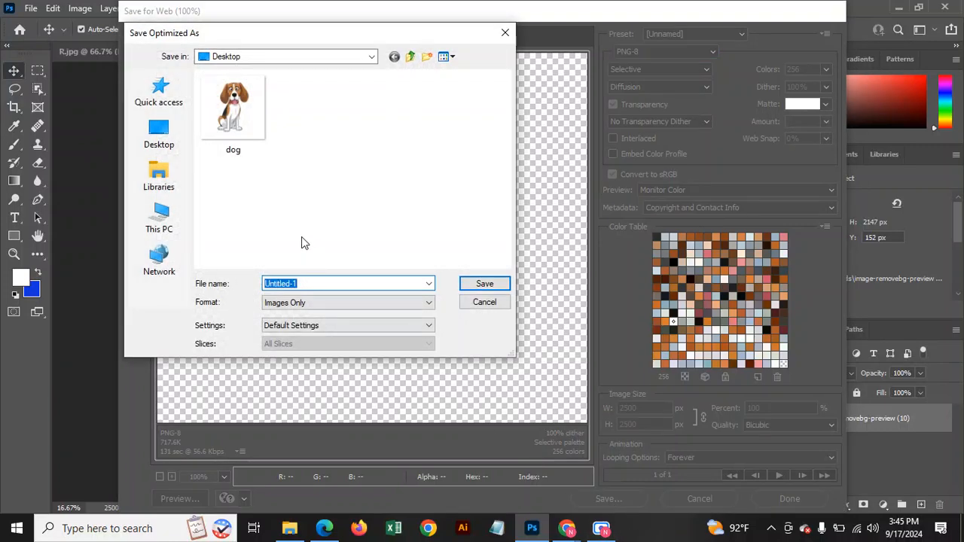
click(354, 283)
click(484, 302)
click(711, 499)
Export the image via Save for Web as PNG-8 named d1 on the Desktop.
click(32, 9)
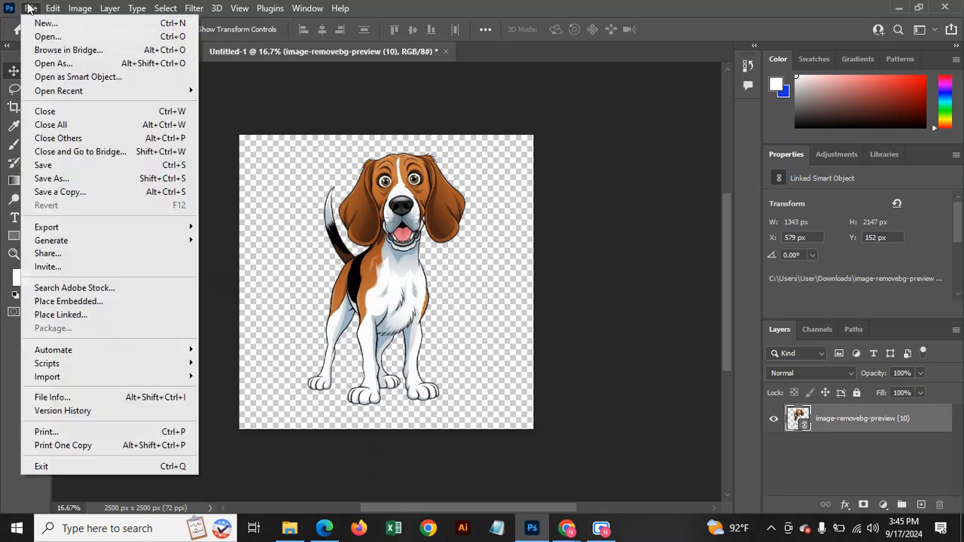
mouse_move(47, 226)
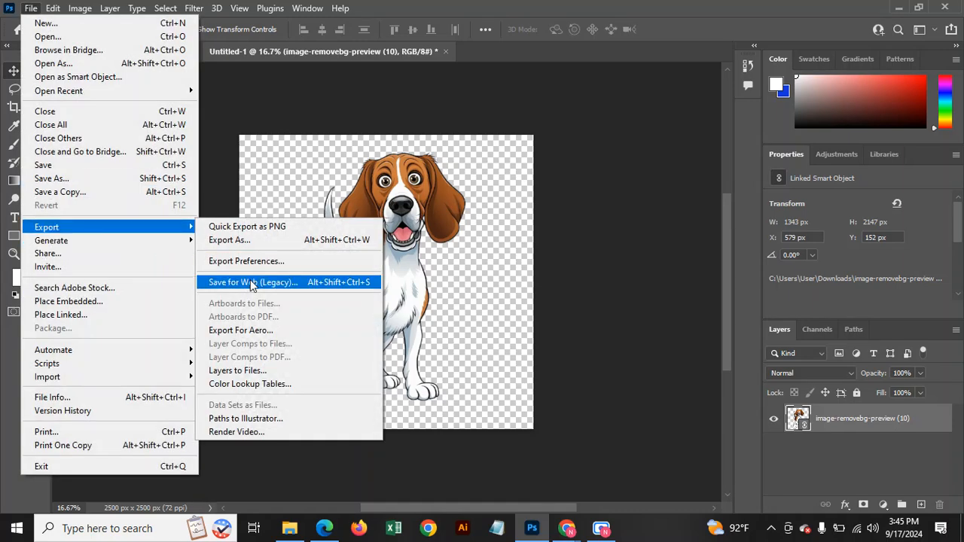
click(251, 282)
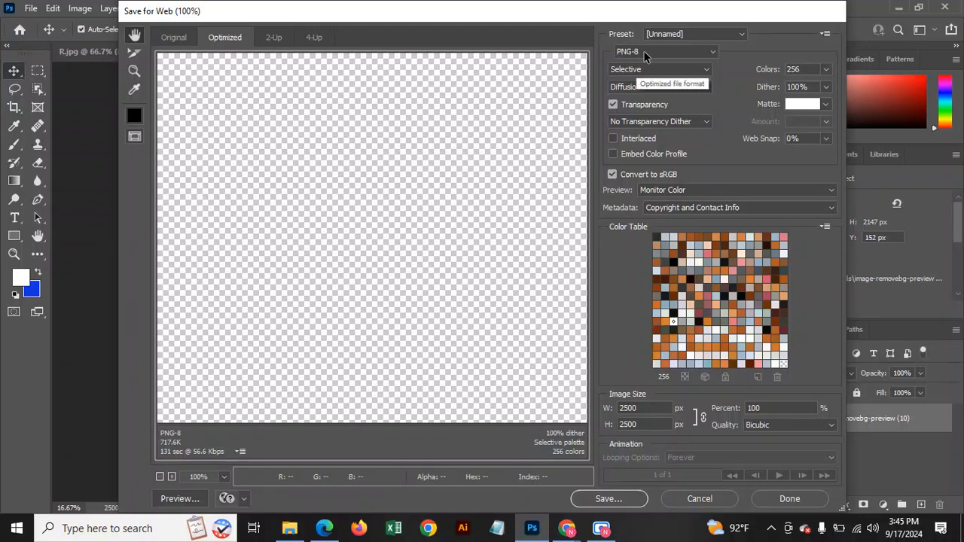
click(646, 53)
click(645, 86)
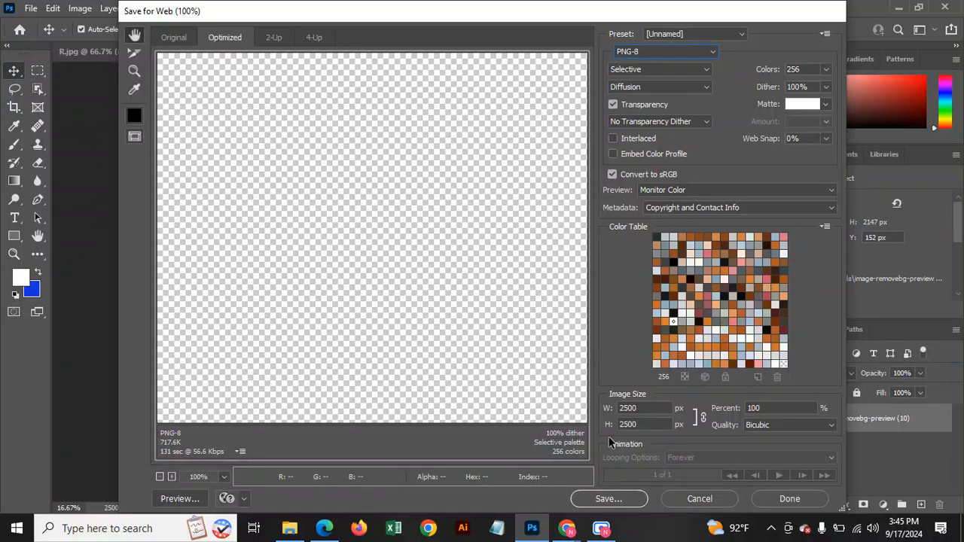
click(607, 499)
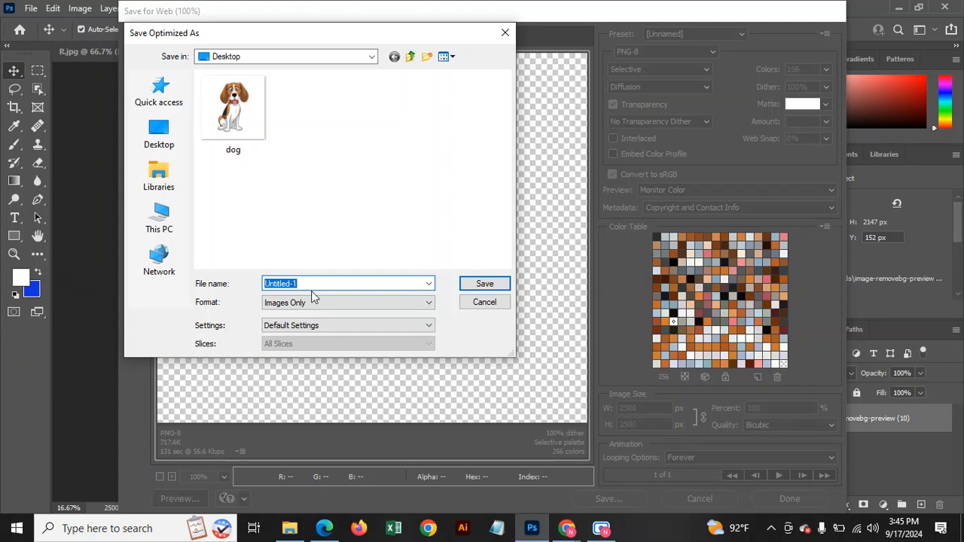
key(BackSpace)
text(d1)
click(484, 285)
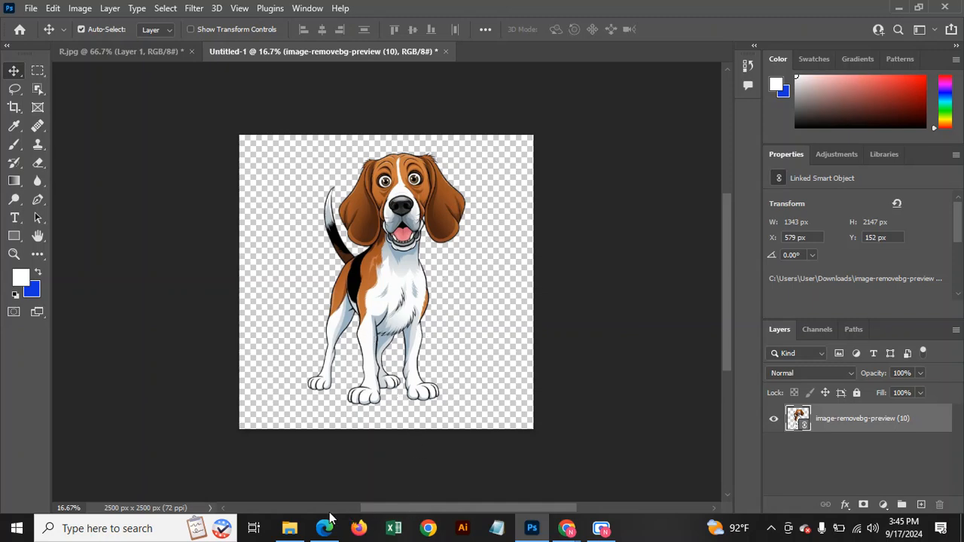
Send d1 from Recent files to a compressed d1 zip folder, then minimise Explorer.
click(290, 528)
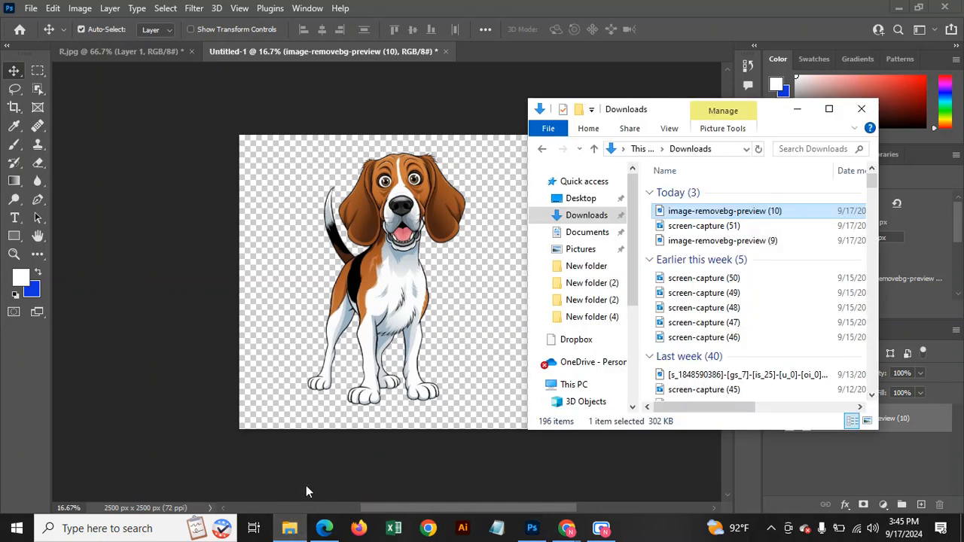
click(555, 186)
click(697, 226)
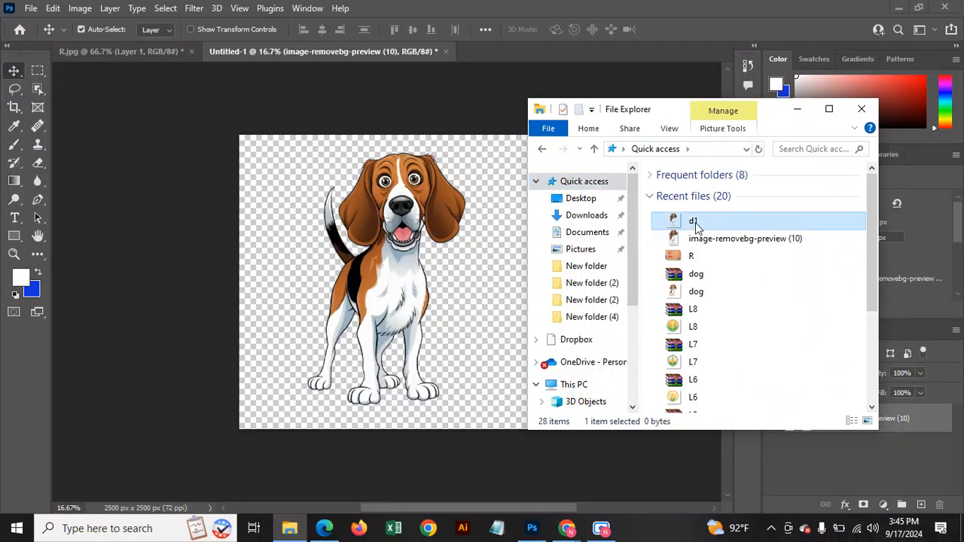
right_click(697, 226)
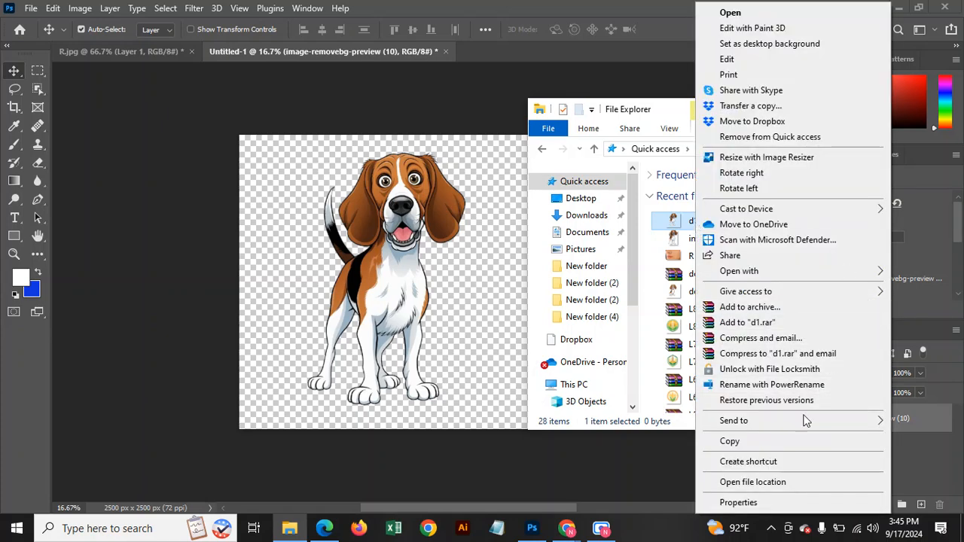
mouse_move(744, 429)
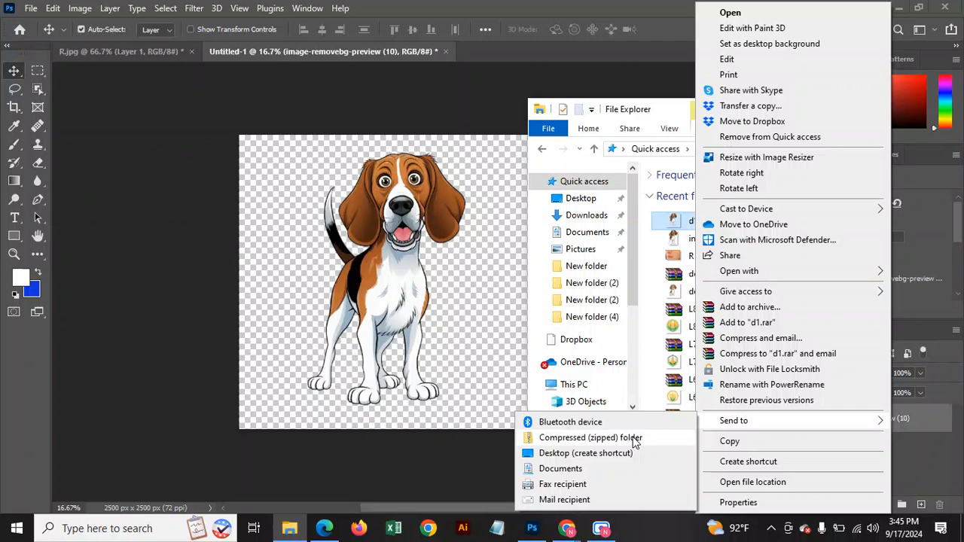
click(633, 438)
click(701, 223)
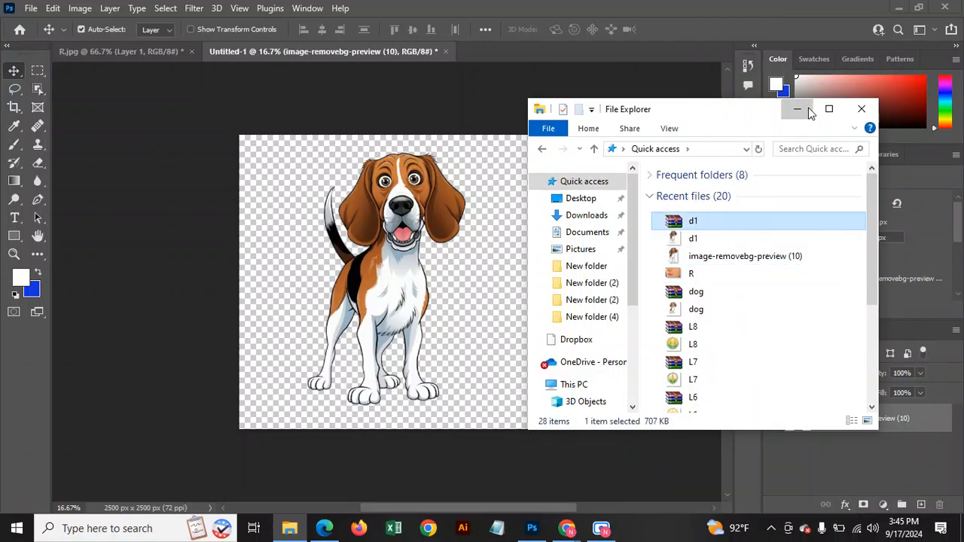
click(797, 110)
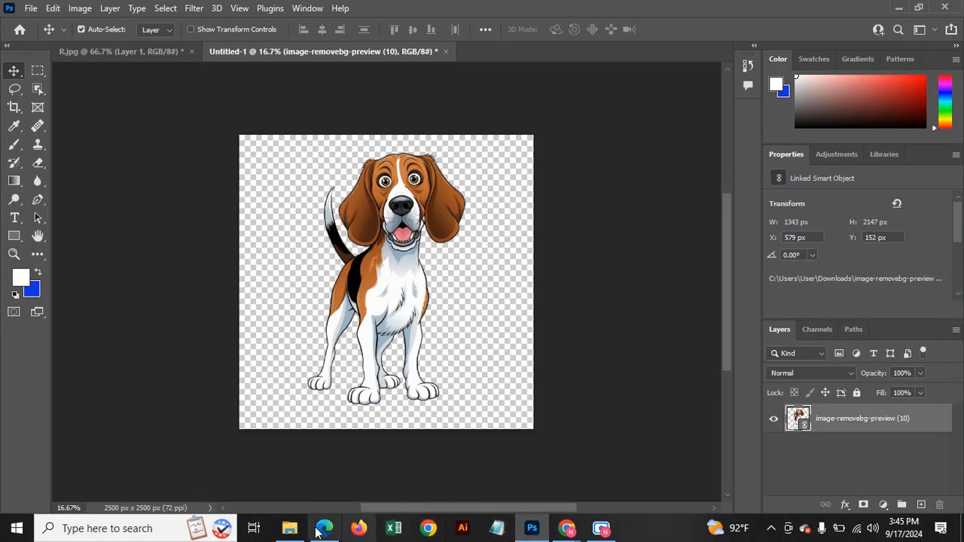
Upload d1.zip from the Desktop on Pngtree and continue to Add work information.
click(314, 482)
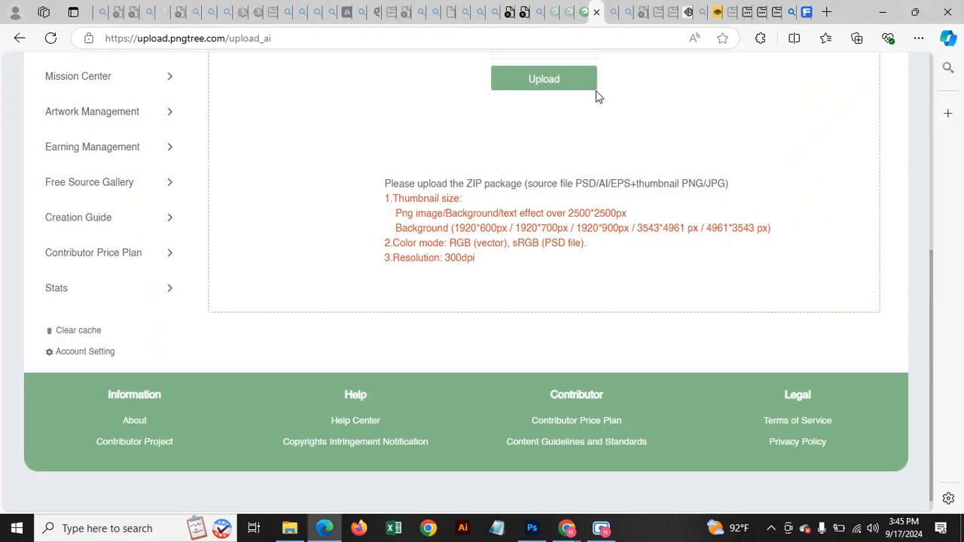
scroll(596, 95, up, 2)
click(549, 213)
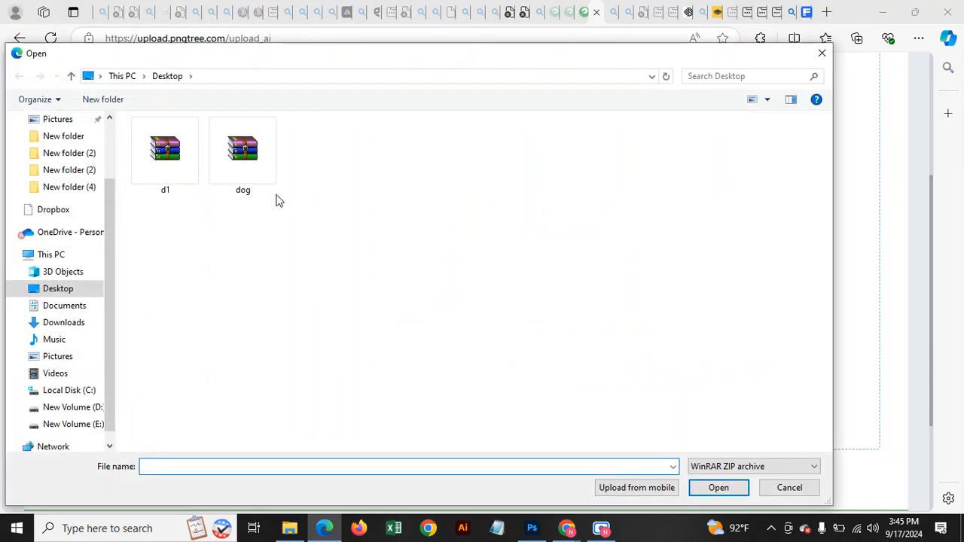
click(173, 180)
click(719, 488)
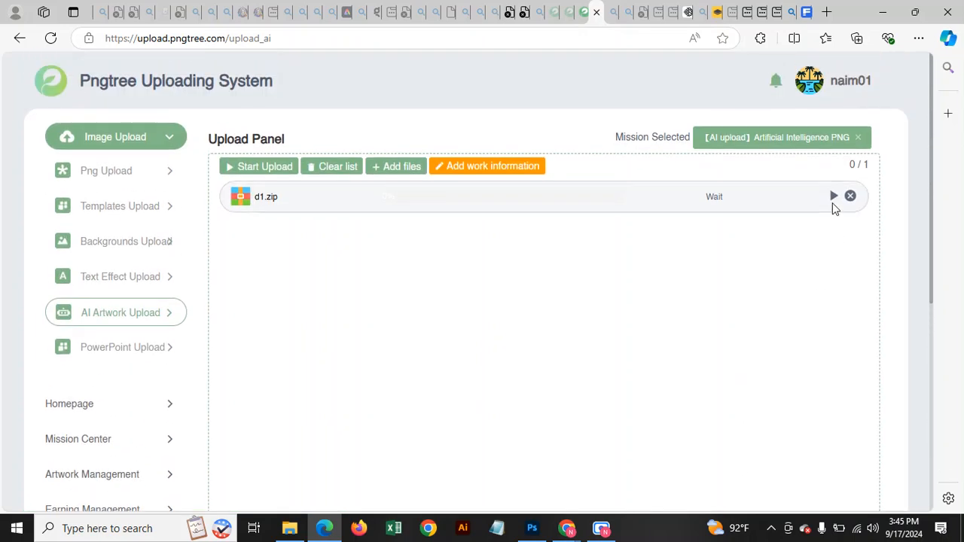
click(833, 197)
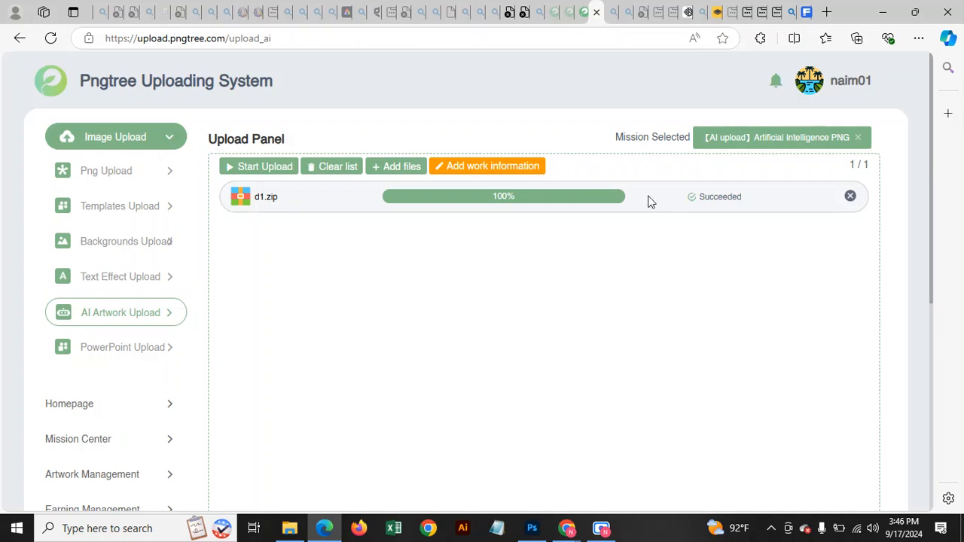
click(490, 173)
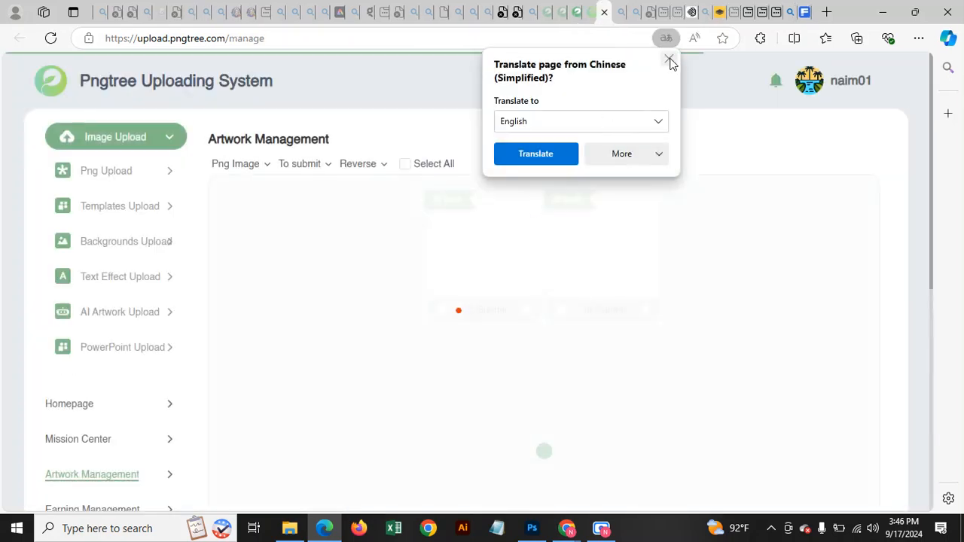
Dismiss the translation offer and open the beagle artwork's work details.
click(669, 60)
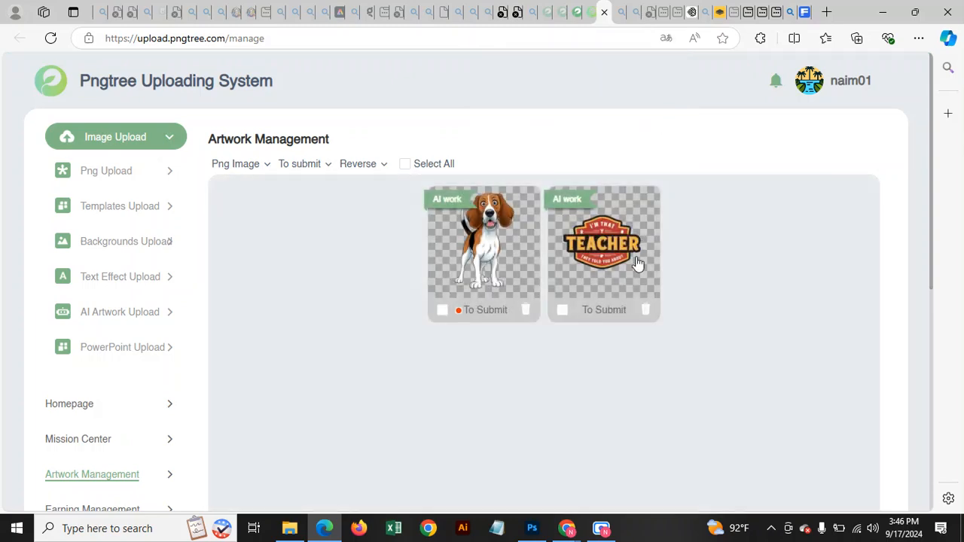
click(505, 240)
scroll(631, 365, down, 1)
click(607, 300)
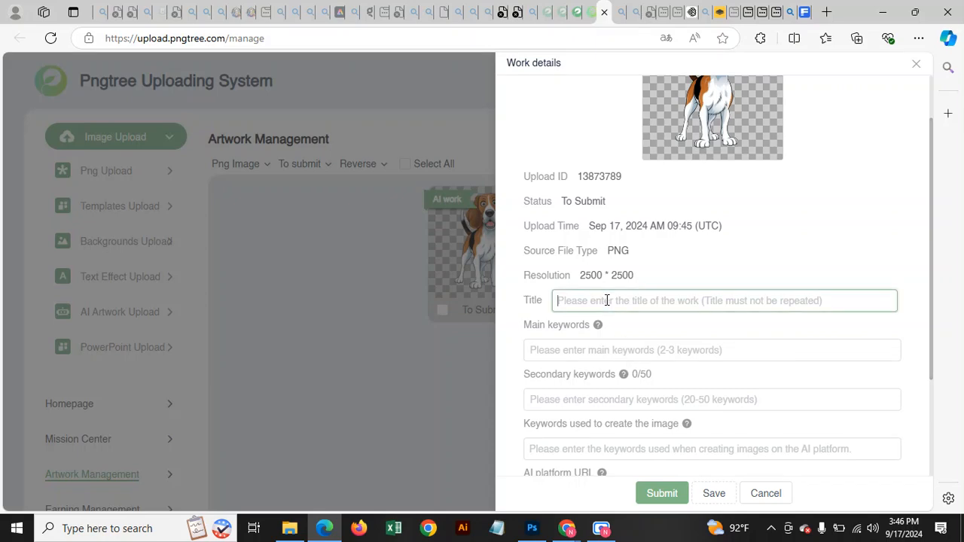
Copy the beagle image's prompt from Ideogram and return to the Pngtree form.
click(792, 12)
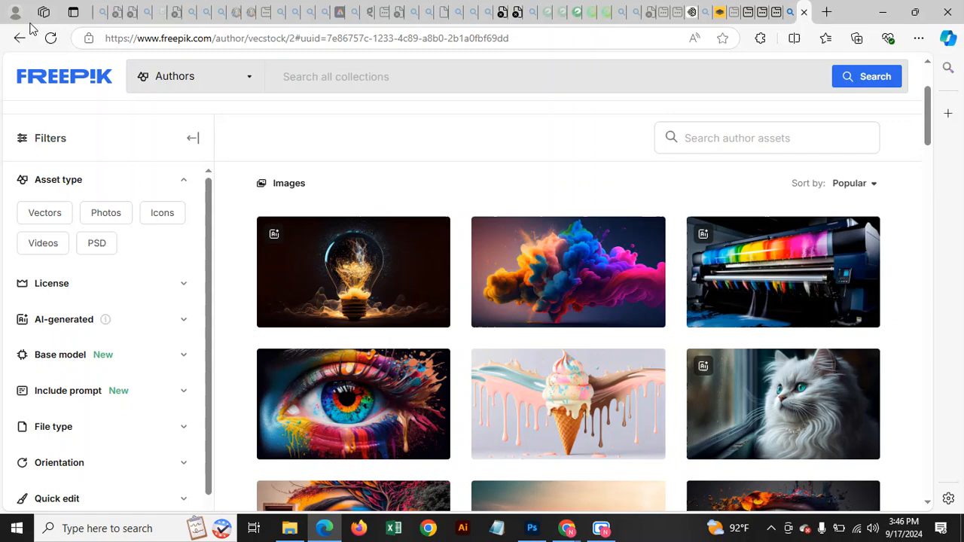
click(686, 14)
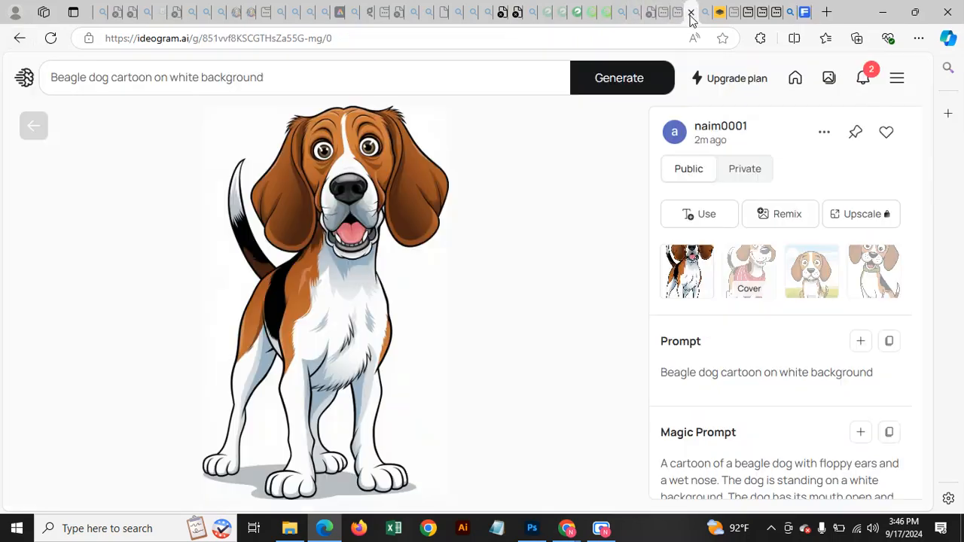
click(889, 343)
click(611, 12)
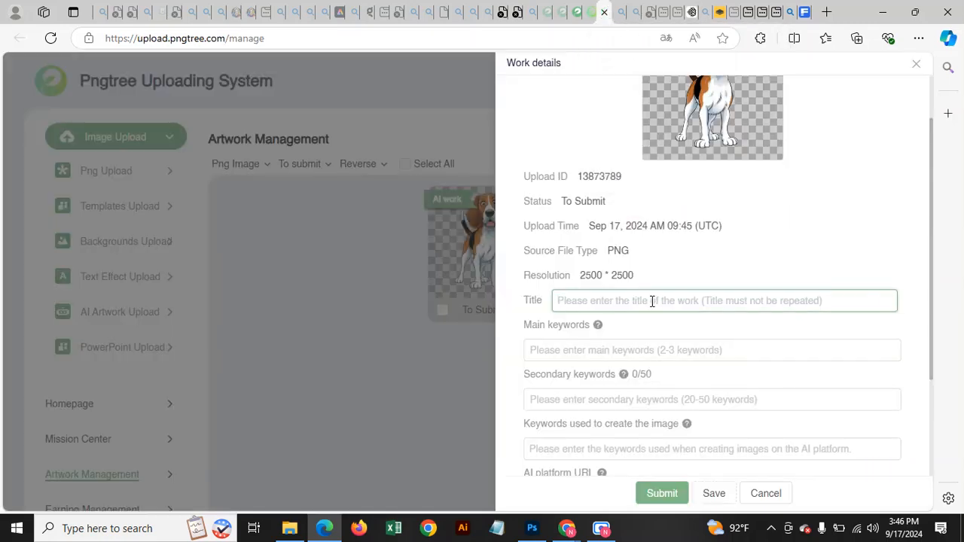
Paste 'Beagle dog cartoon on white background' as the title and add 'Beagle dog' as a main keyword.
key(ctrl+v)
scroll(690, 326, down, 3)
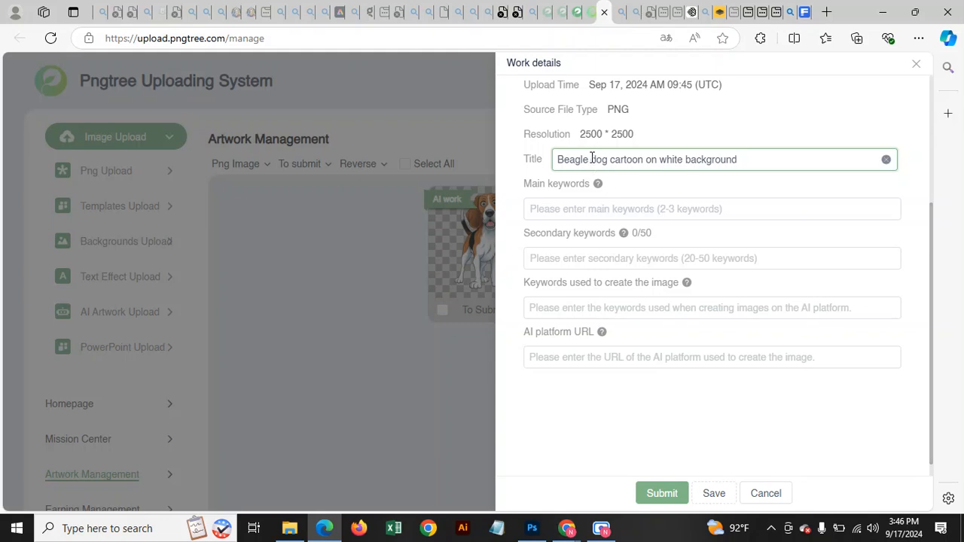
drag(588, 159, 559, 159)
click(608, 160)
drag(610, 159, 554, 160)
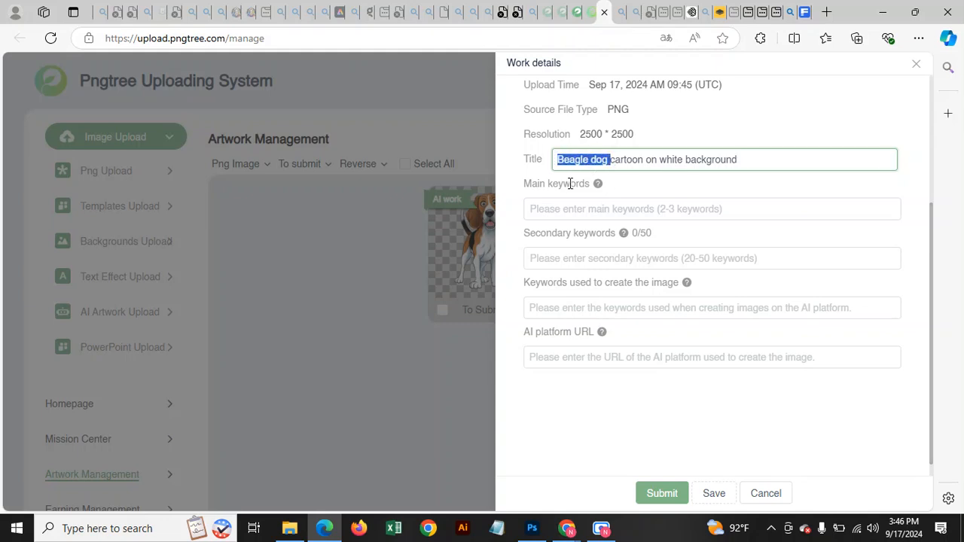
click(568, 215)
key(ctrl+v)
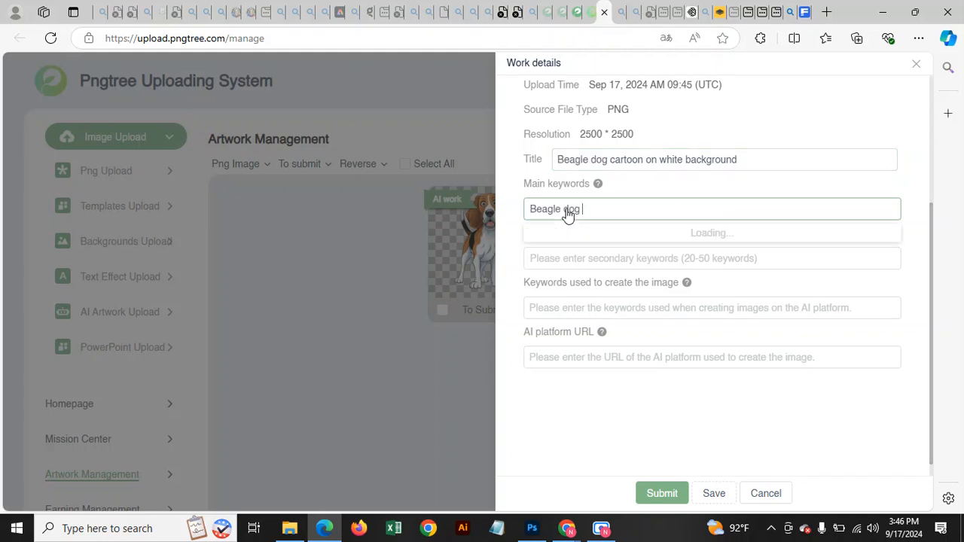
key(Return)
Add 'cartoon' and 'dog' from the title as further main keyword tags.
click(589, 160)
drag(609, 159, 635, 160)
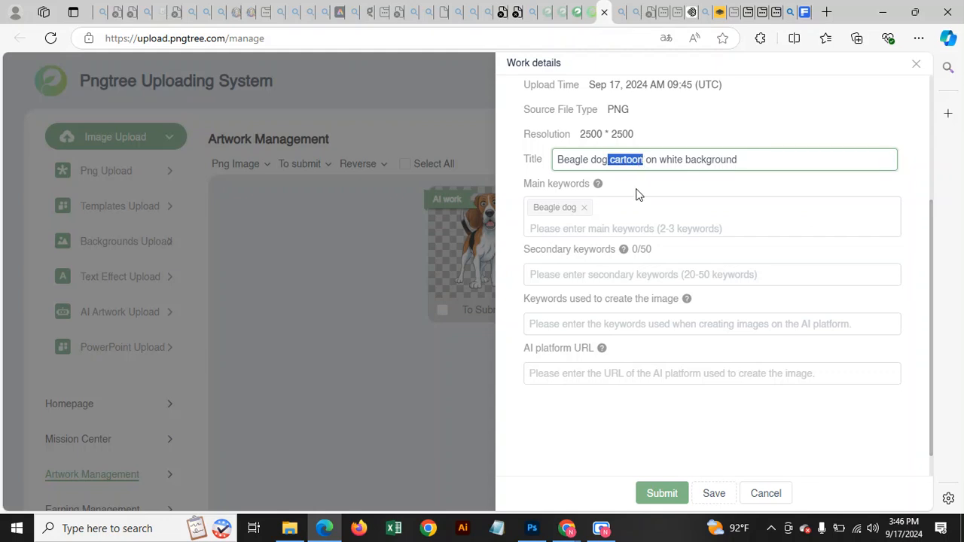
click(594, 235)
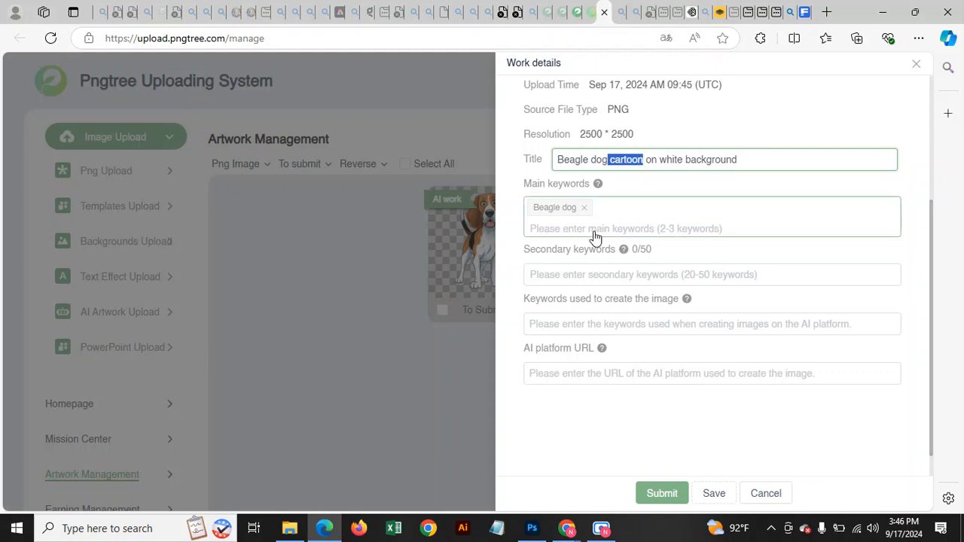
key(ctrl+v)
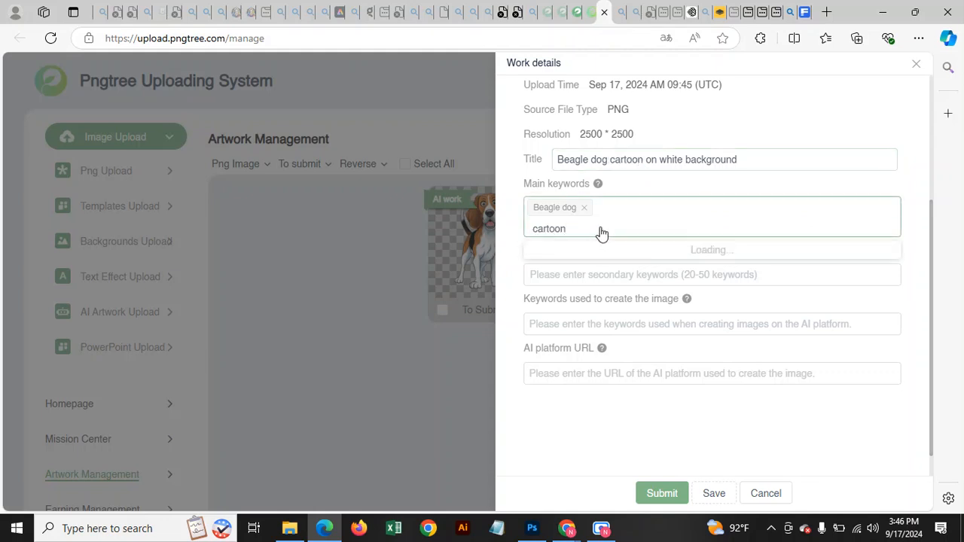
key(Return)
click(587, 165)
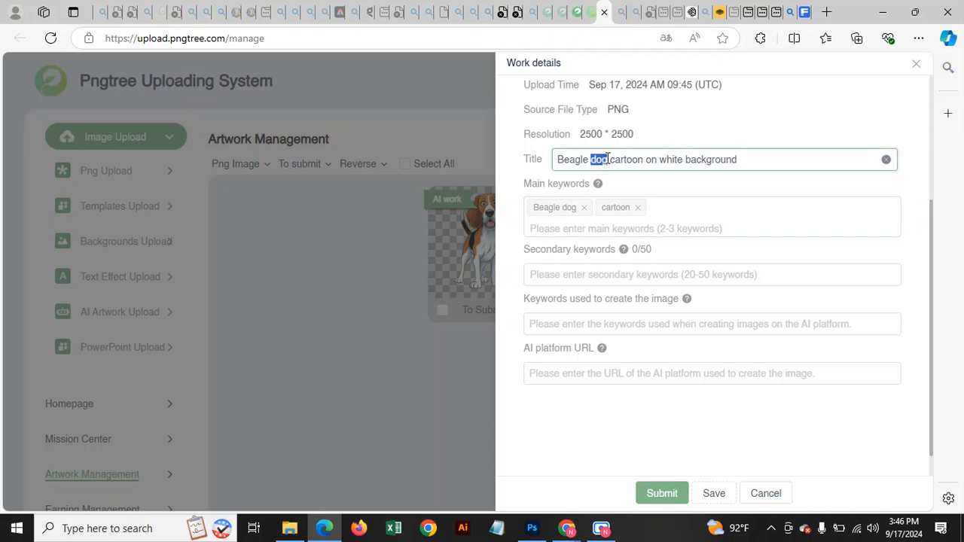
click(629, 229)
key(ctrl+v)
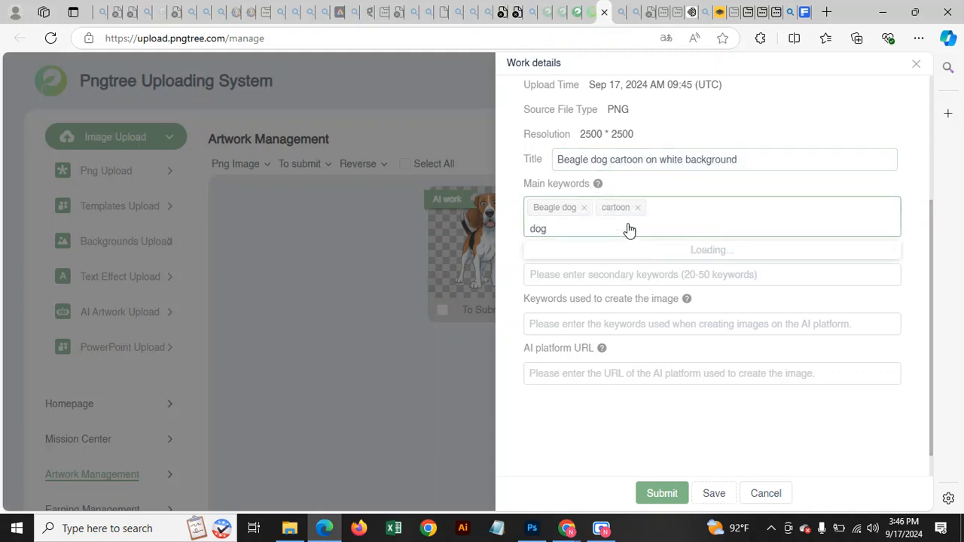
key(Return)
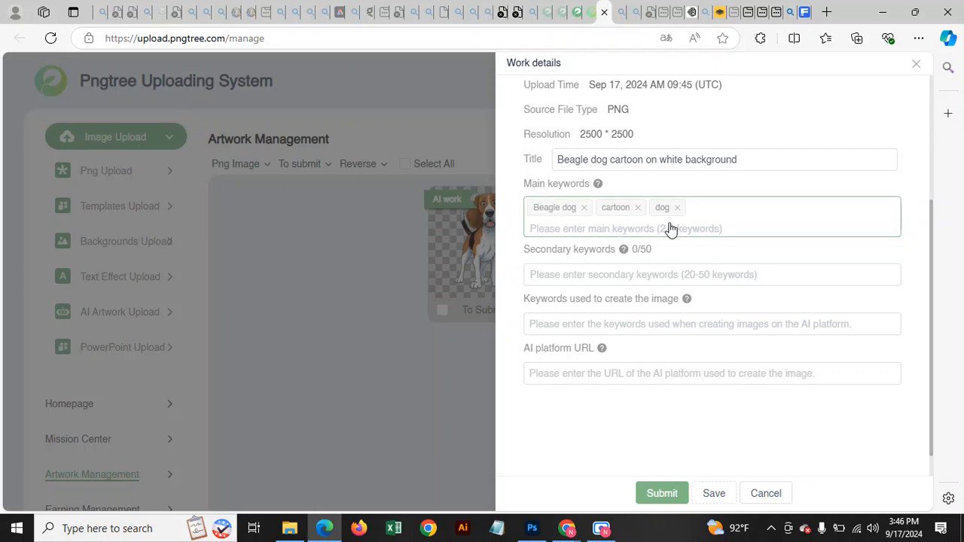
click(550, 274)
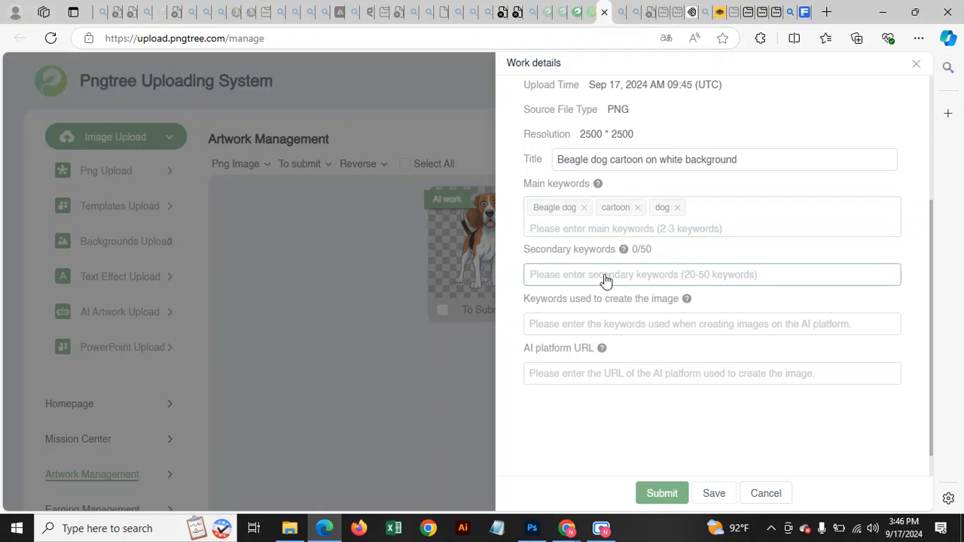
click(606, 280)
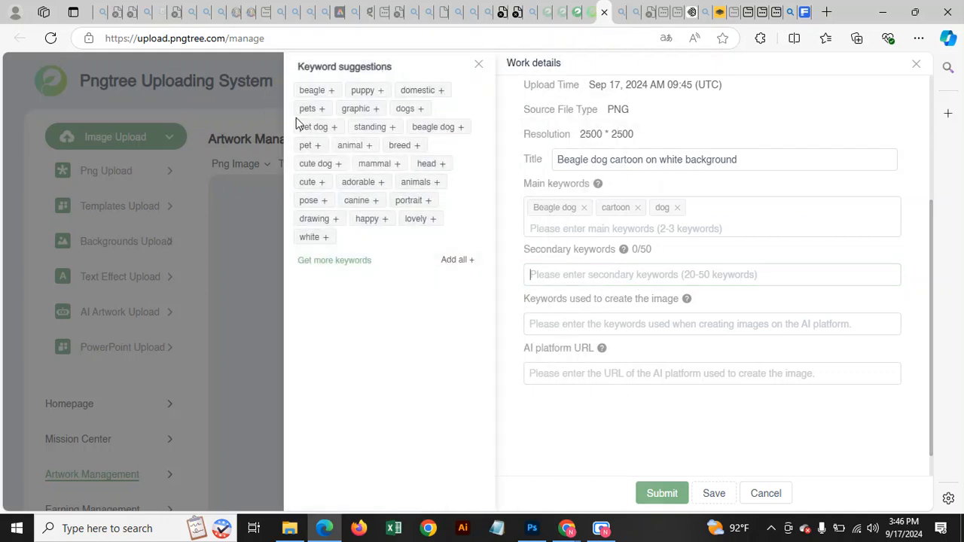
Add all 25 suggested secondary keywords, then pick a similar beagle result in the recommendation tool.
click(460, 260)
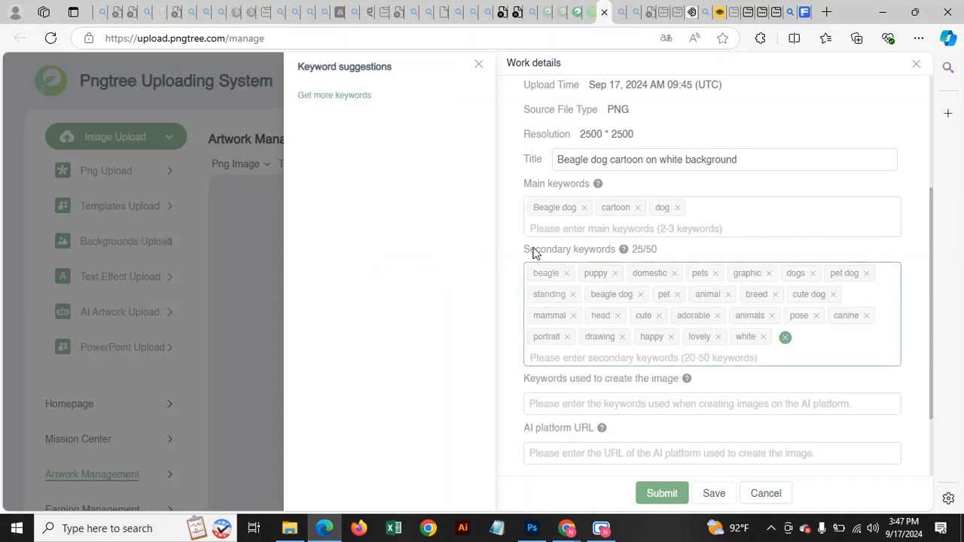
click(329, 96)
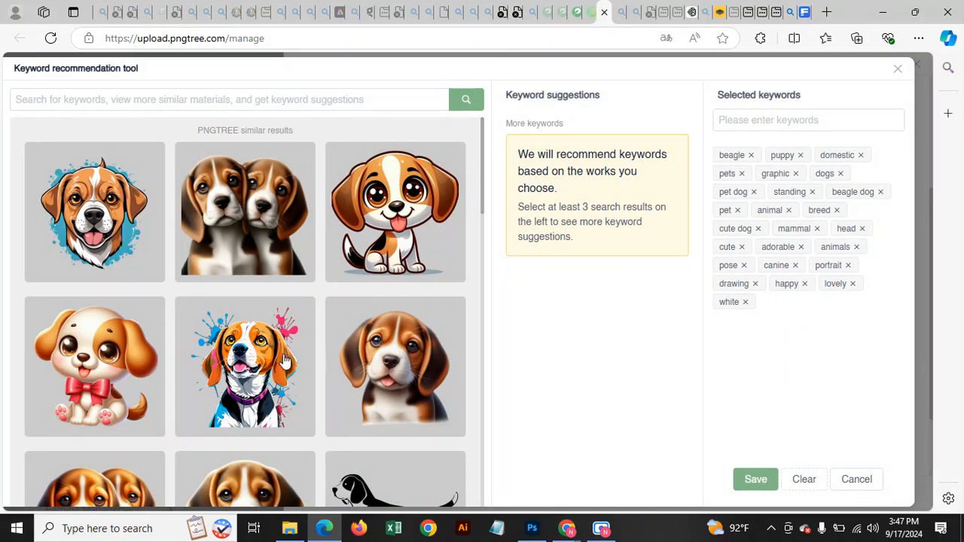
scroll(223, 333, down, 2)
scroll(202, 239, down, 2)
scroll(225, 256, up, 3)
scroll(198, 268, down, 5)
scroll(241, 282, down, 3)
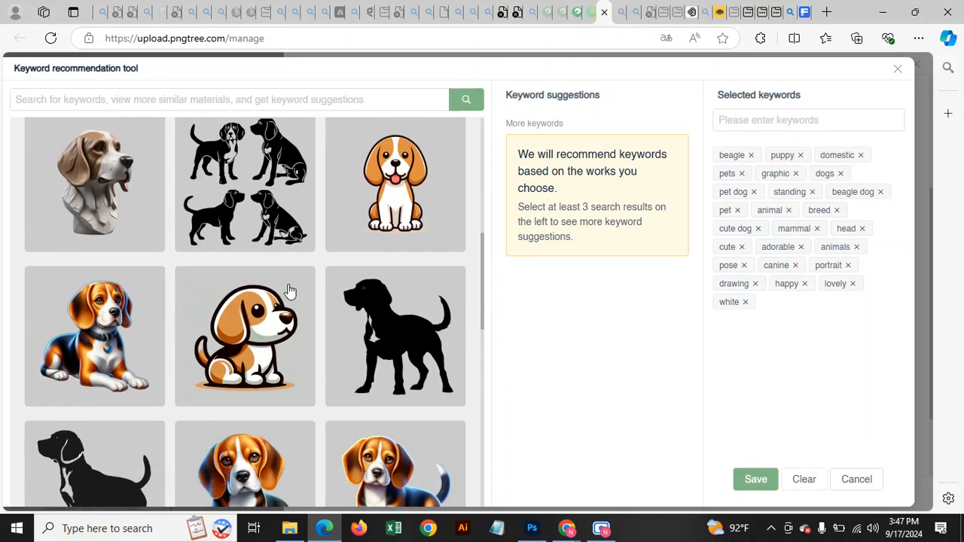
scroll(316, 236, up, 5)
scroll(271, 271, down, 2)
scroll(360, 167, up, 2)
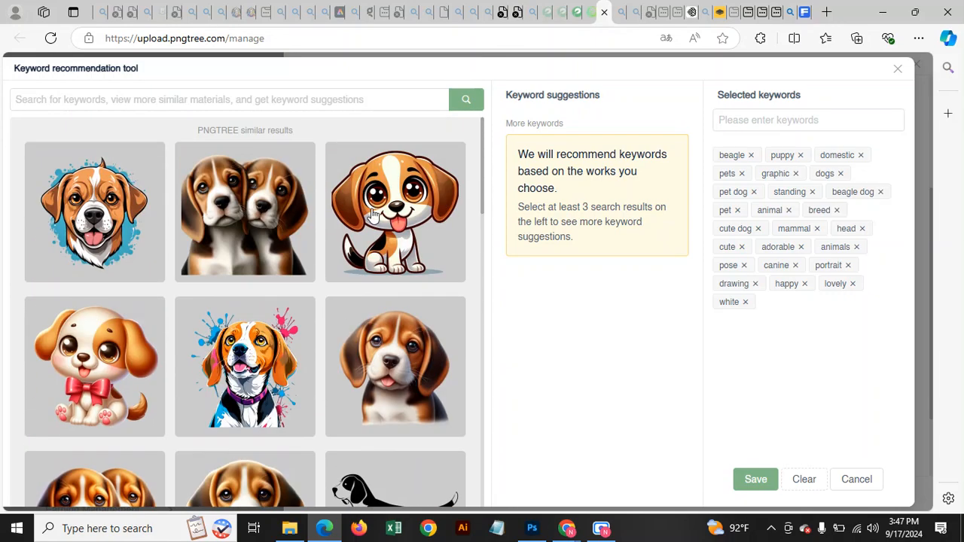
click(120, 217)
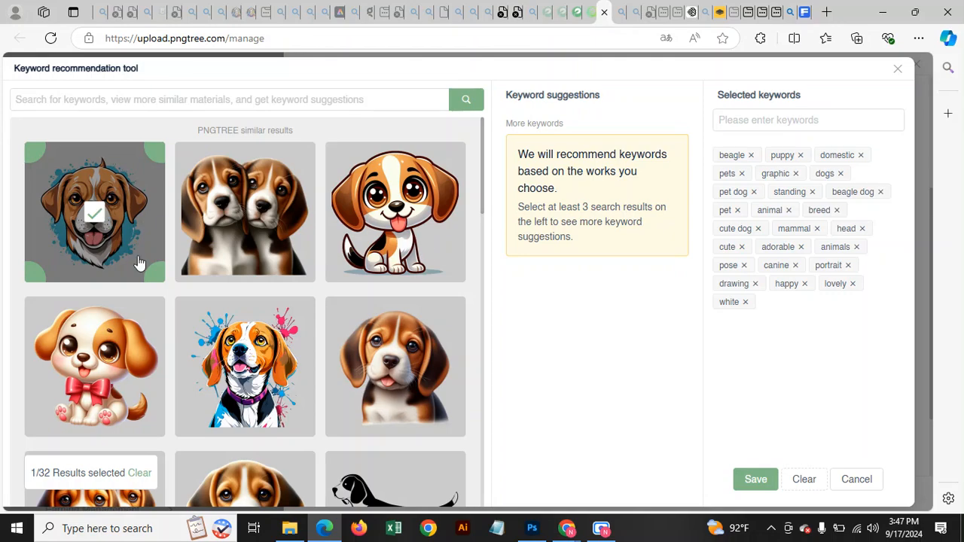
click(762, 479)
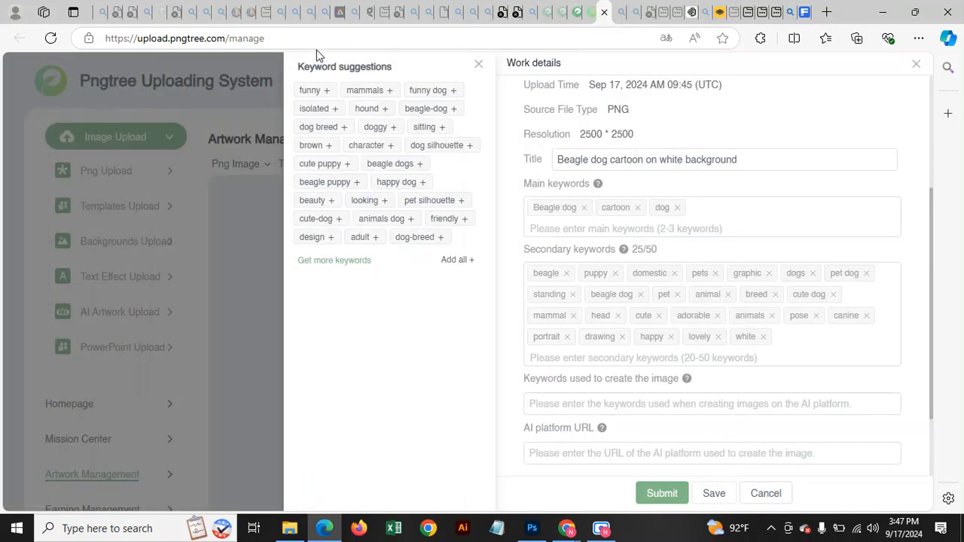
Add the new suggestions so secondary keywords reach 50/50.
click(460, 261)
scroll(696, 341, down, 5)
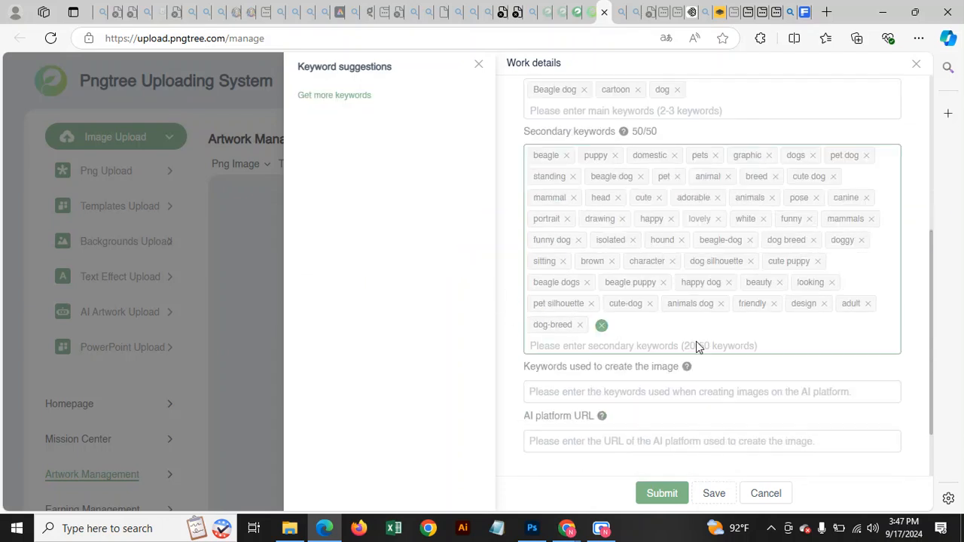
click(607, 301)
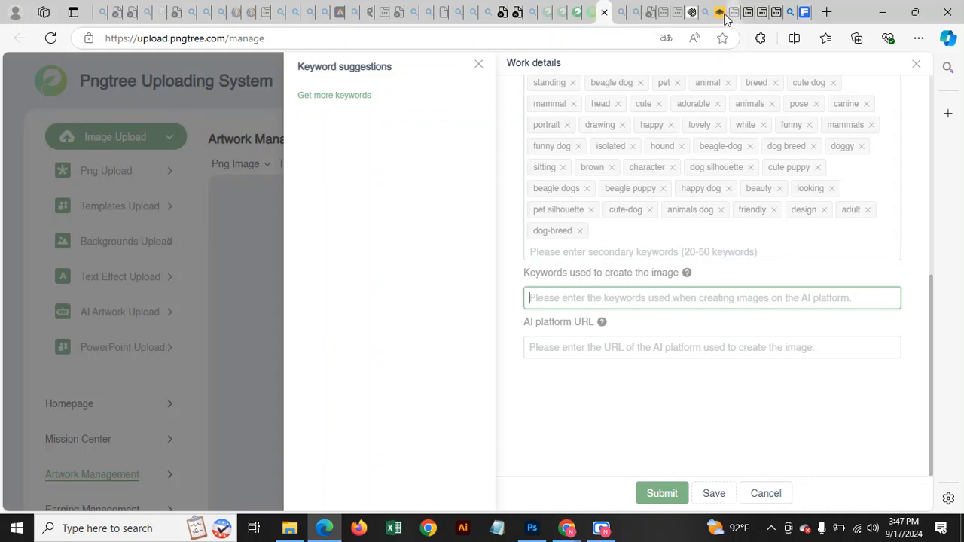
click(690, 12)
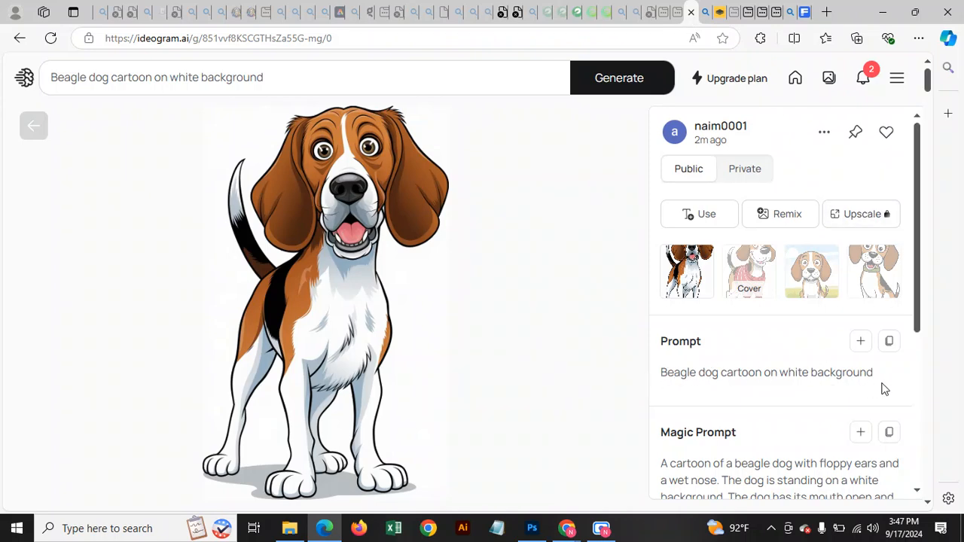
Paste the Ideogram prompt into the image-creation keywords field.
click(888, 341)
click(608, 13)
scroll(643, 221, up, 1)
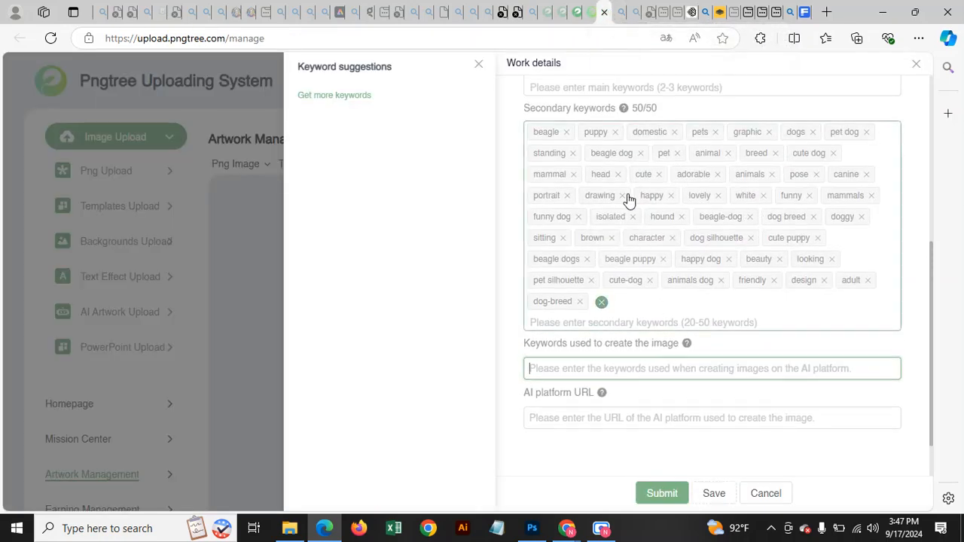
scroll(680, 342, up, 3)
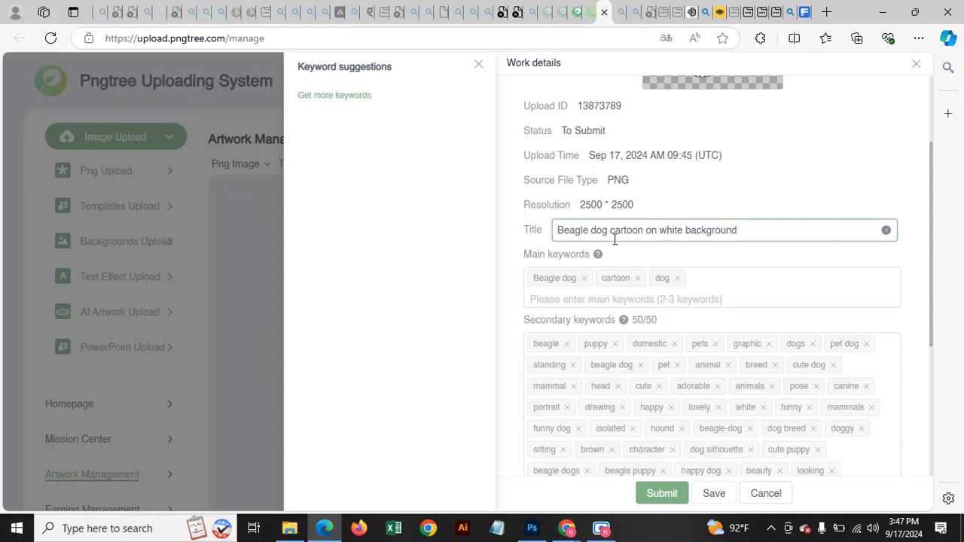
scroll(578, 238, down, 5)
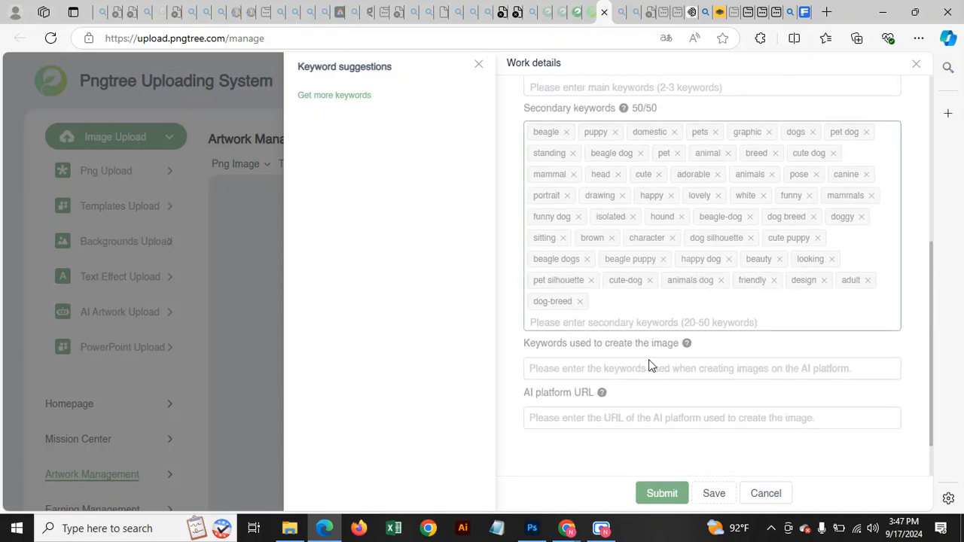
click(584, 370)
key(ctrl+v)
click(629, 412)
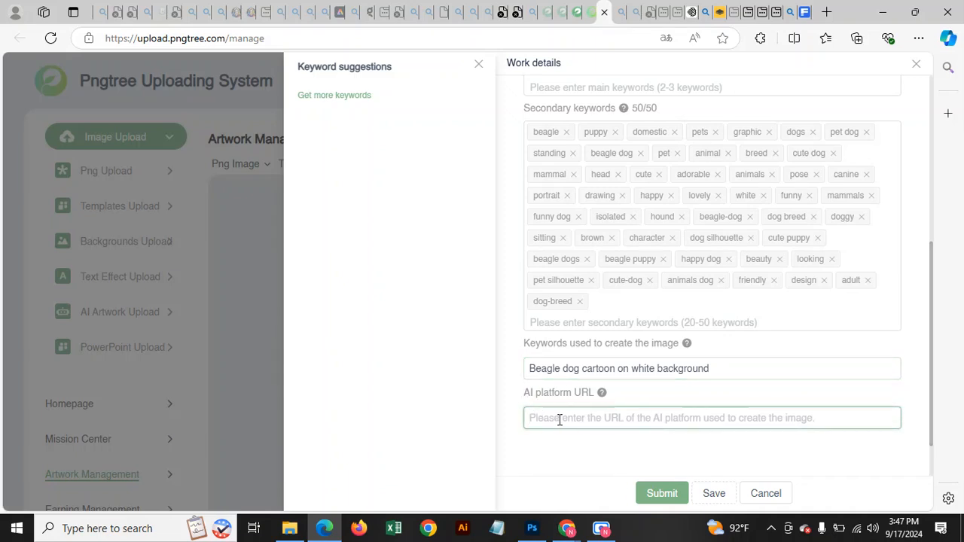
Copy the Ideogram image page address into the AI platform URL field.
click(691, 12)
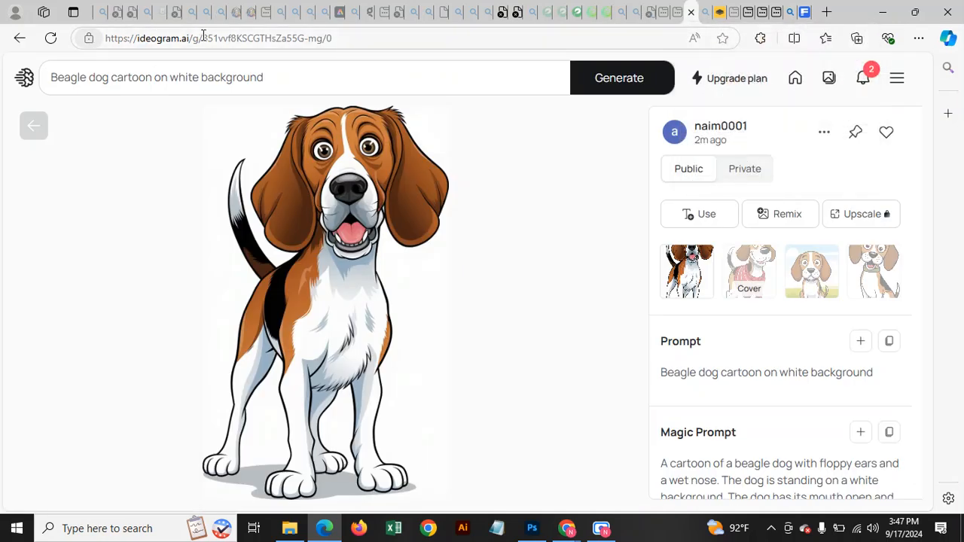
click(340, 37)
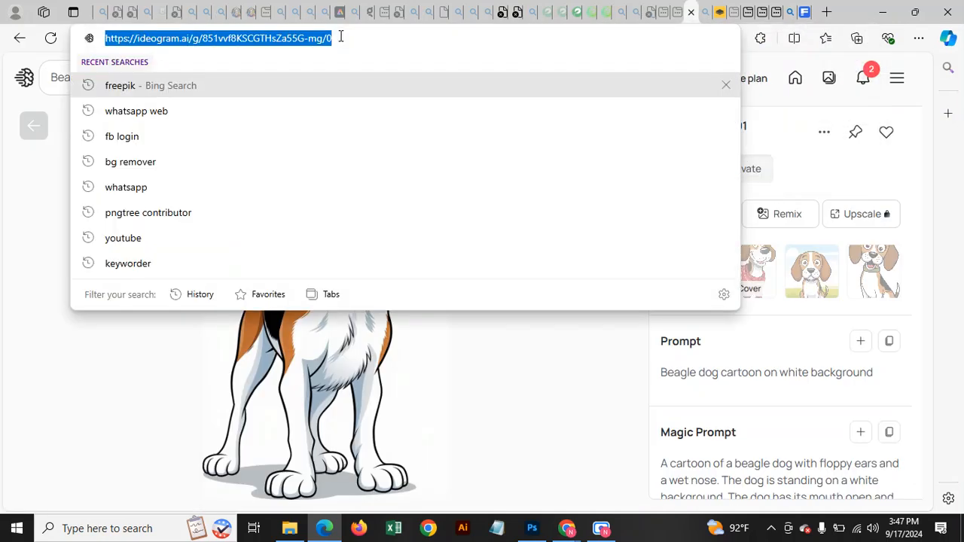
click(614, 11)
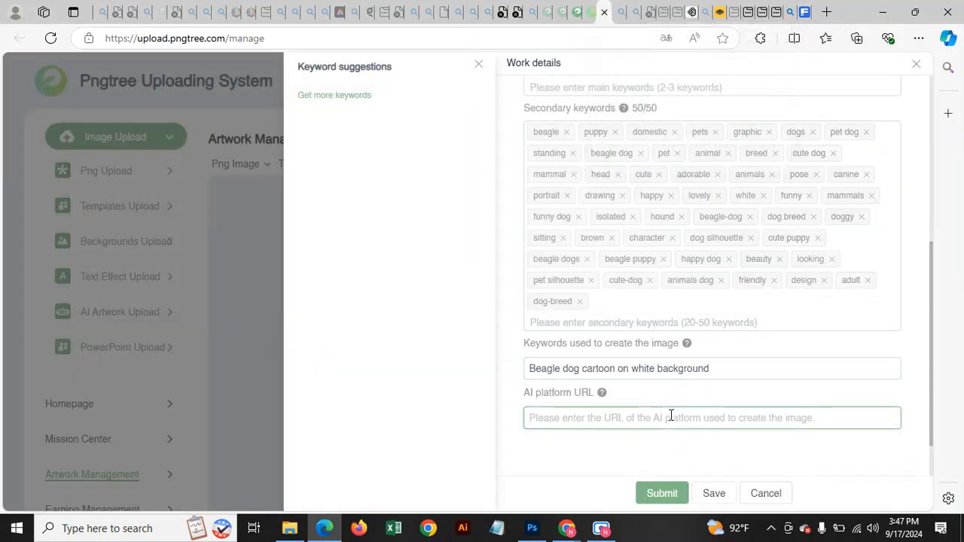
click(670, 417)
key(ctrl+v)
scroll(680, 396, up, 5)
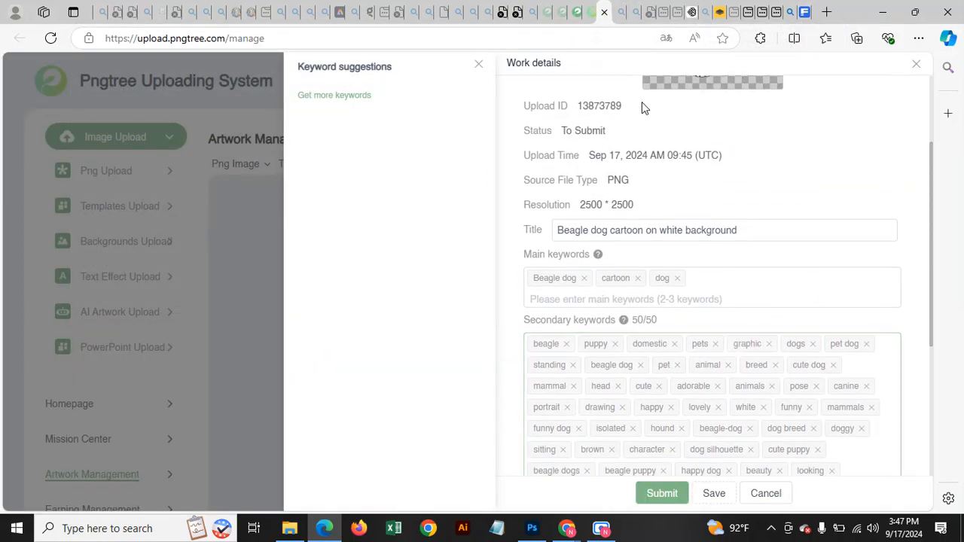
Save the beagle's work details, close keyword suggestions, submit for review, and close the panel.
scroll(623, 212, down, 5)
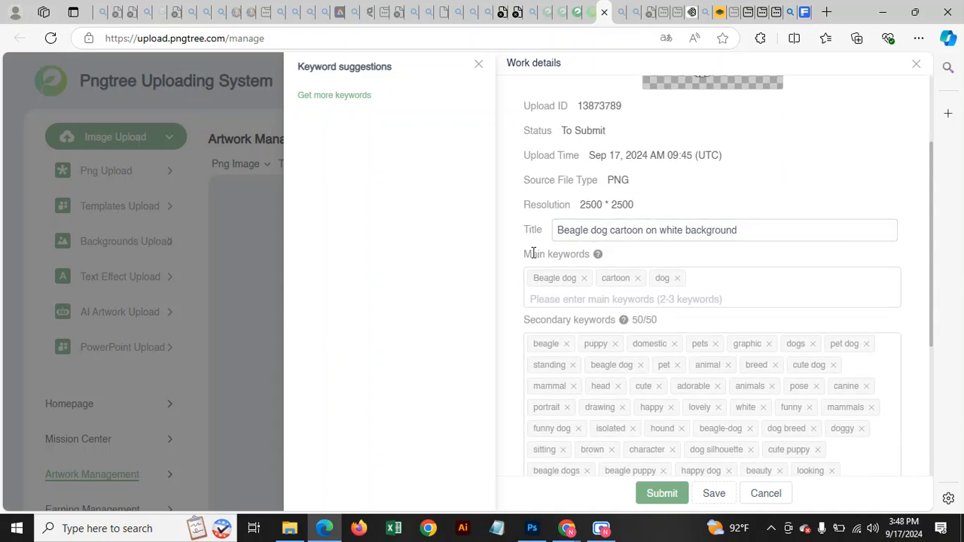
scroll(646, 248, down, 3)
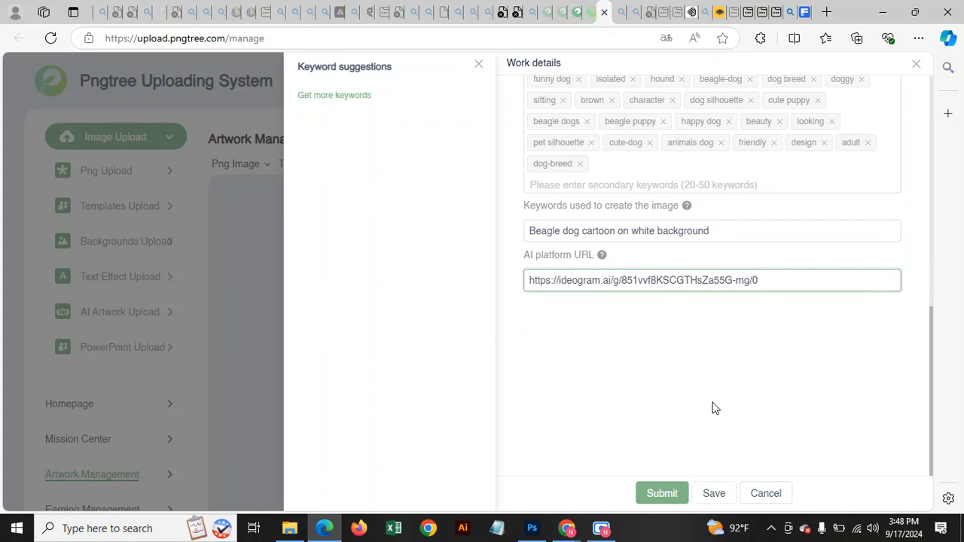
click(707, 497)
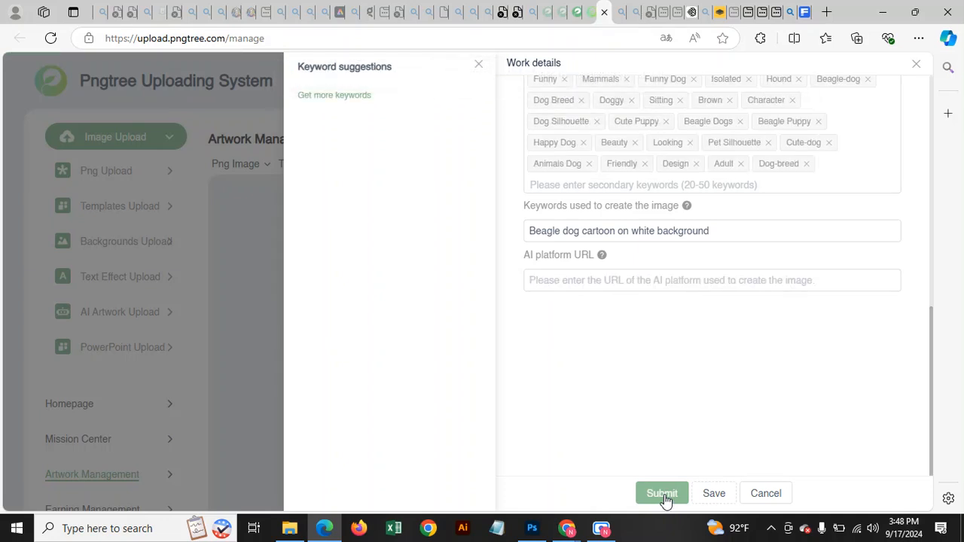
click(479, 65)
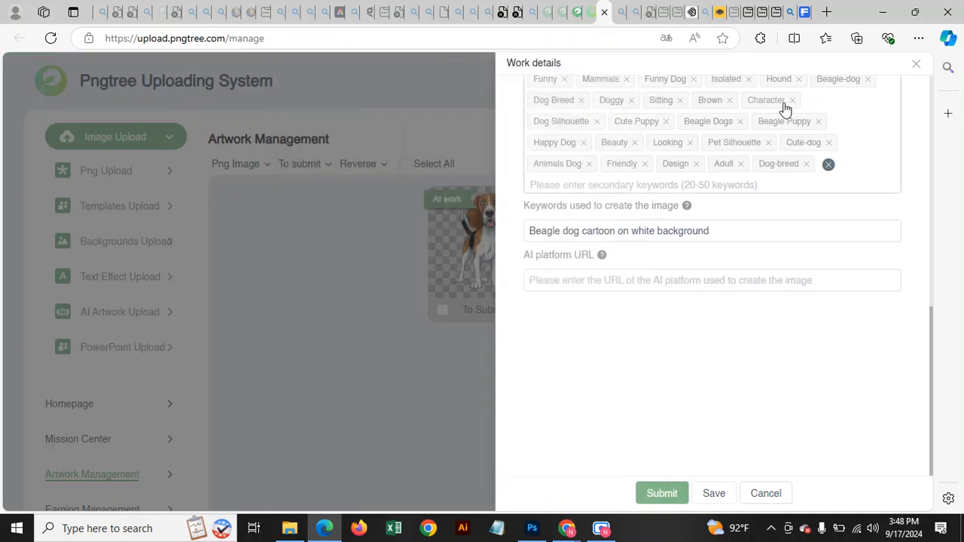
scroll(753, 241, up, 4)
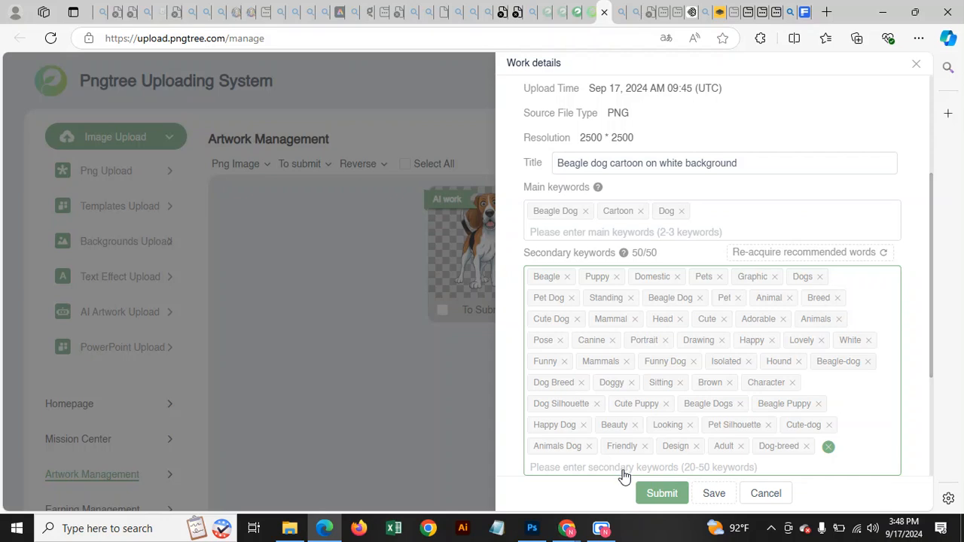
click(662, 497)
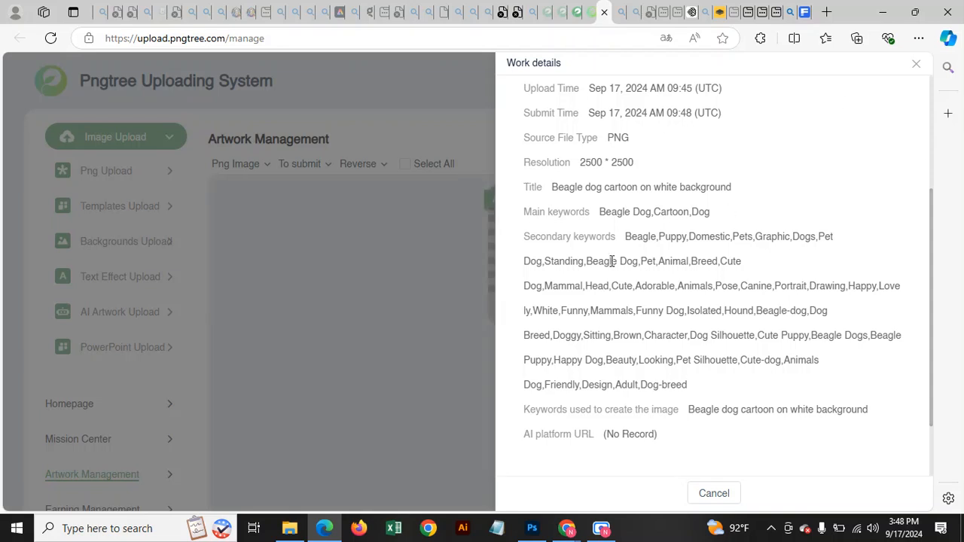
click(916, 65)
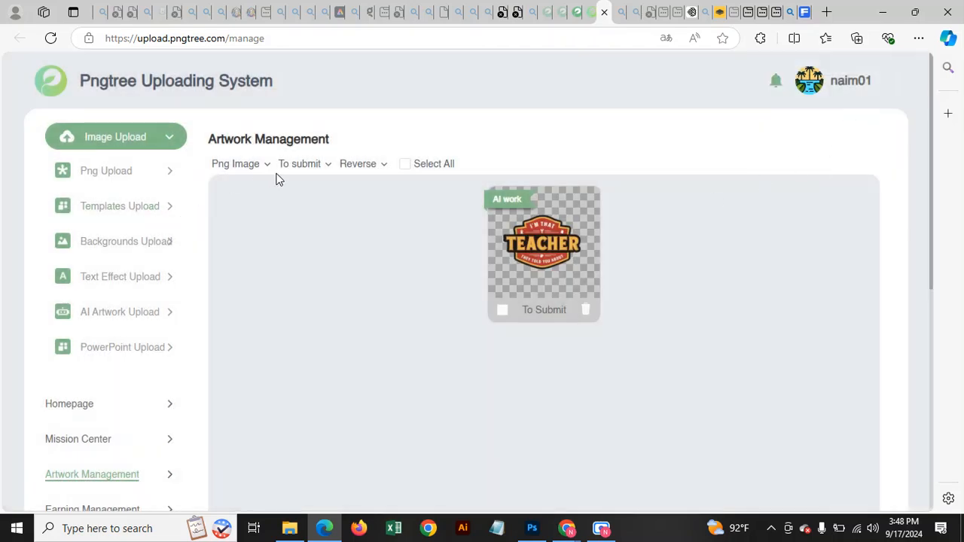
Open the 'To submit' status filter dropdown on the Artwork Management page.
mouse_move(305, 170)
scroll(338, 285, down, 3)
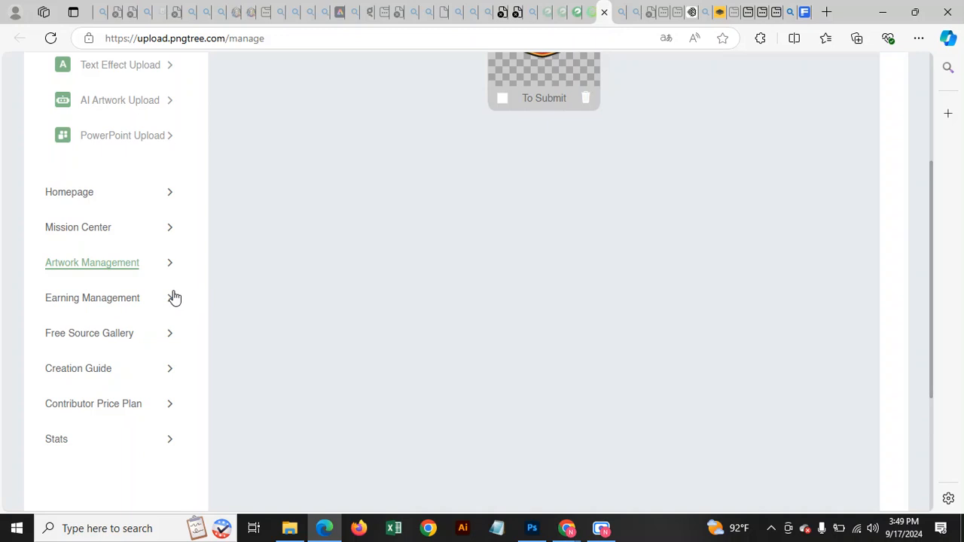
scroll(151, 281, up, 4)
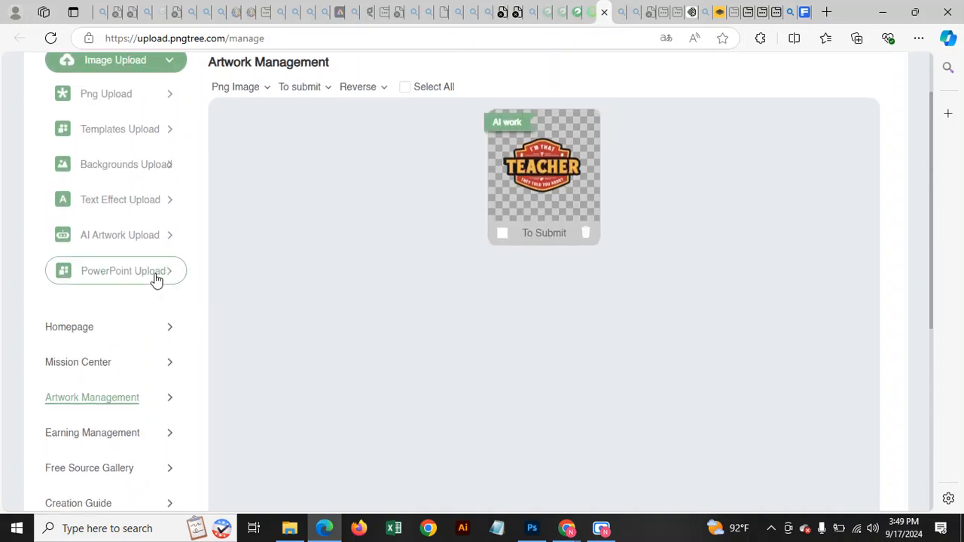
click(314, 167)
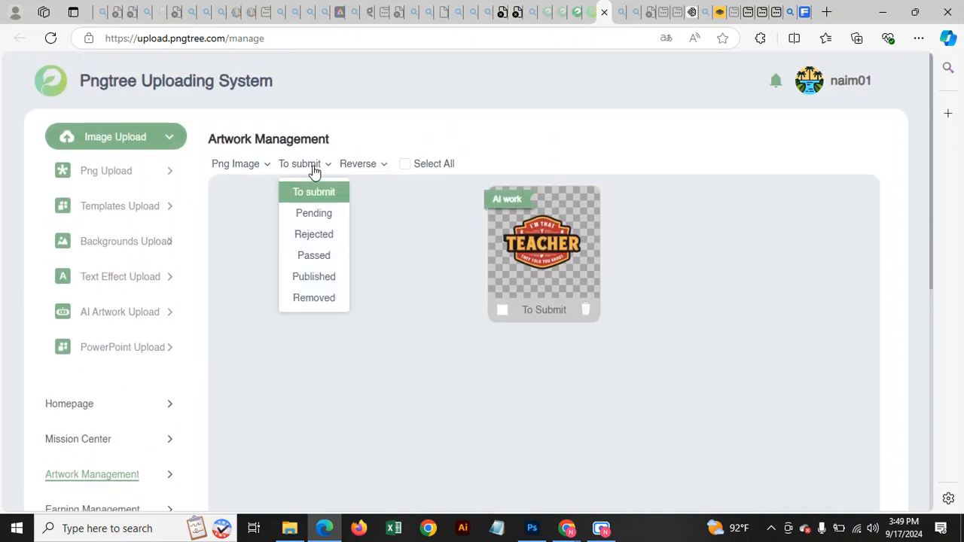
Filter to Published artworks and browse the published Templates.
click(314, 277)
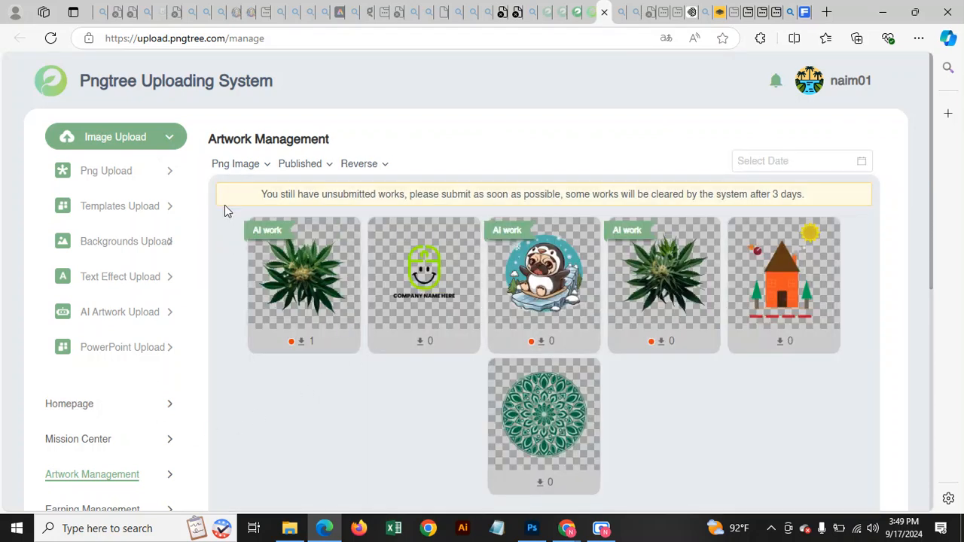
click(233, 165)
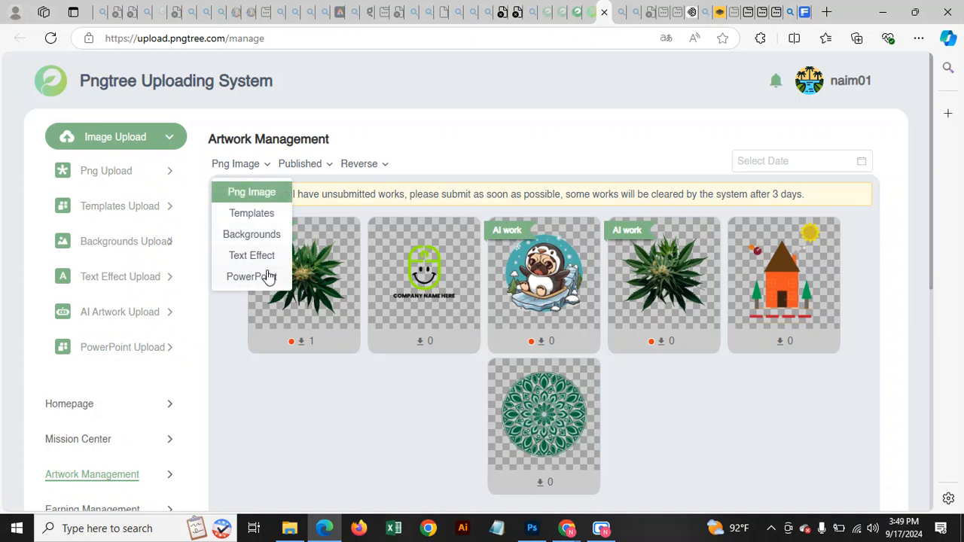
click(256, 215)
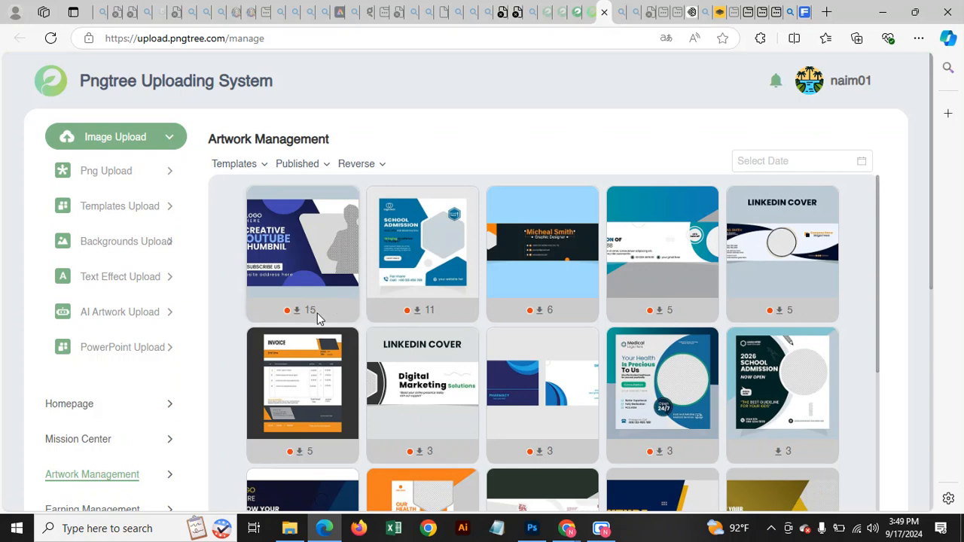
scroll(316, 318, down, 1)
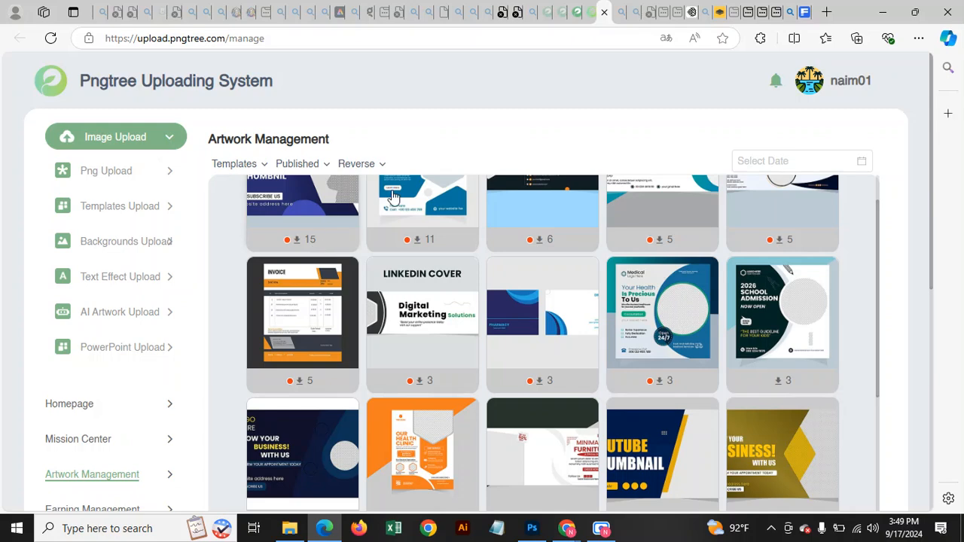
scroll(467, 111, down, 1)
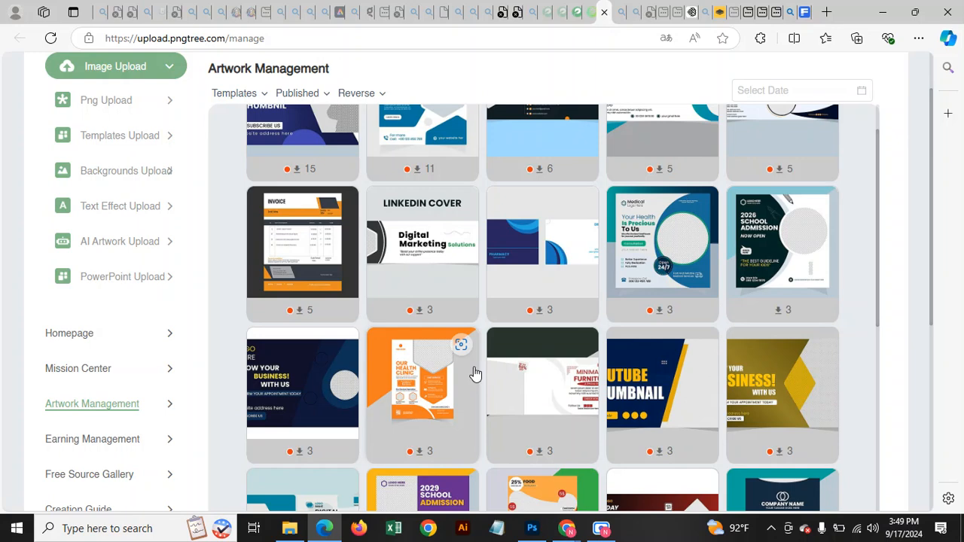
Switch the type filter back to Png Image and review the six published PNG works.
click(243, 94)
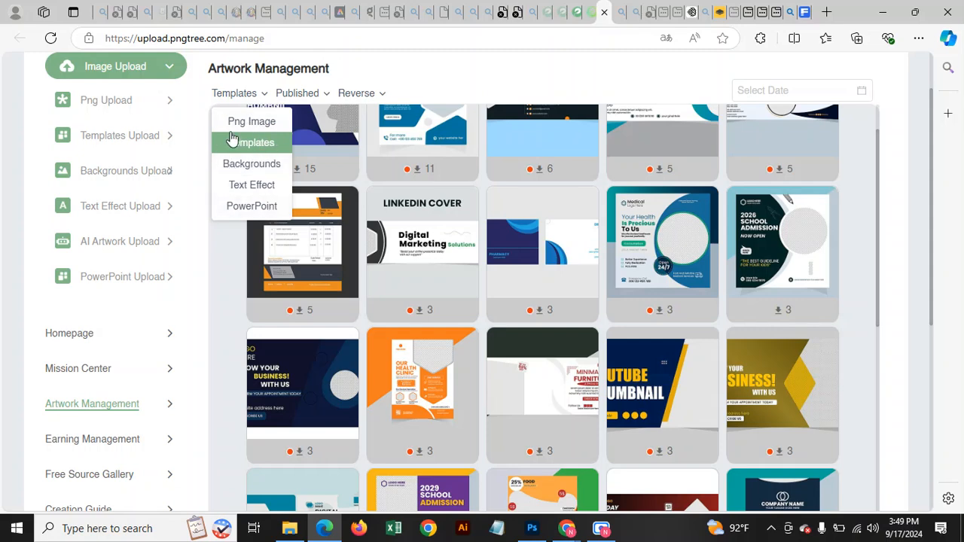
click(248, 125)
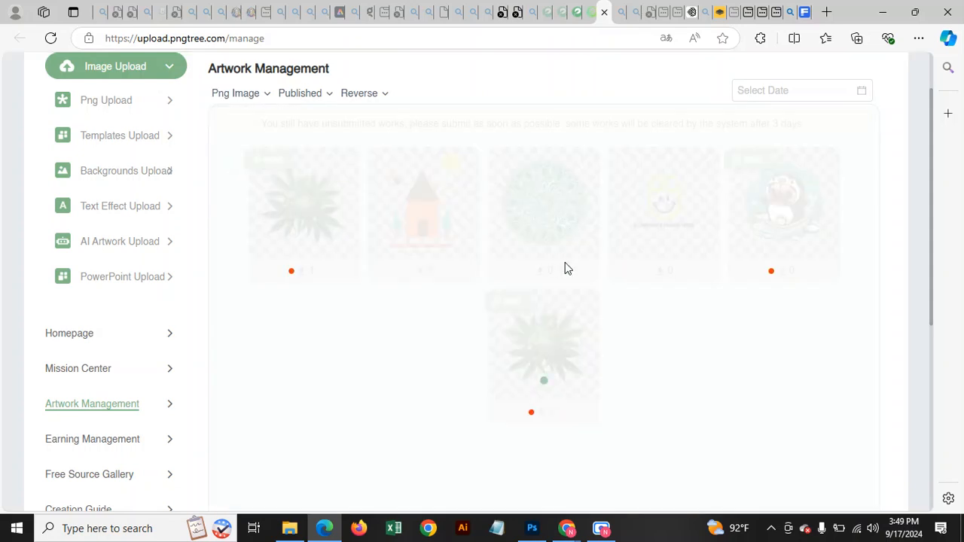
scroll(527, 280, down, 1)
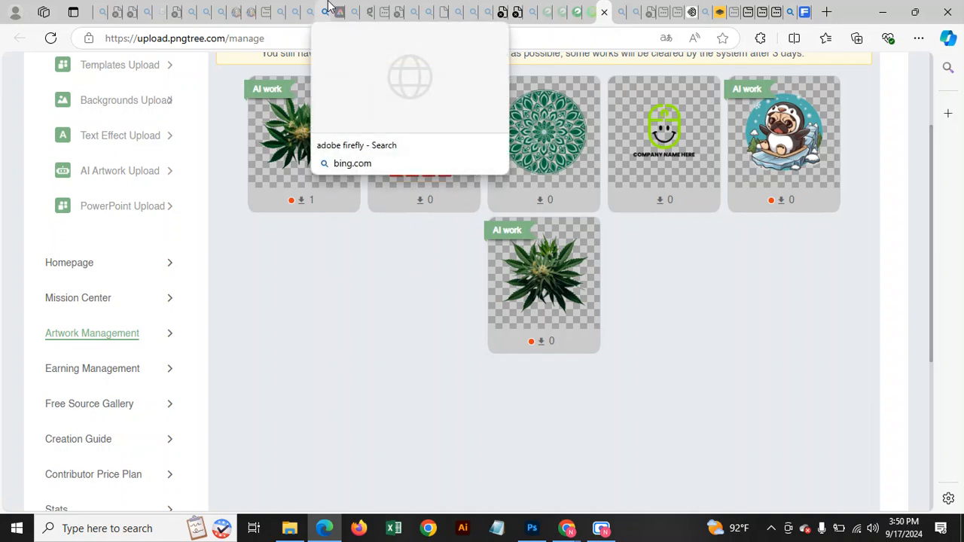
mouse_move(601, 528)
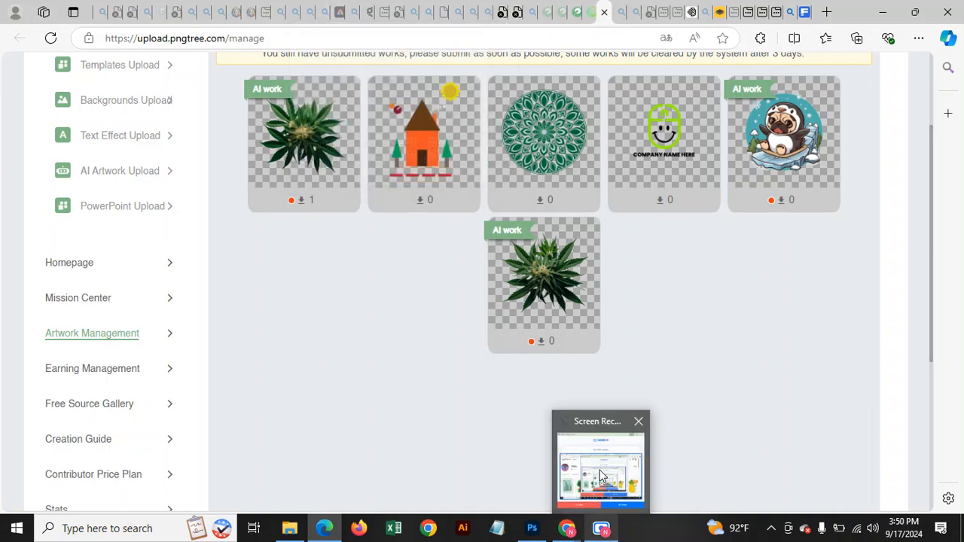